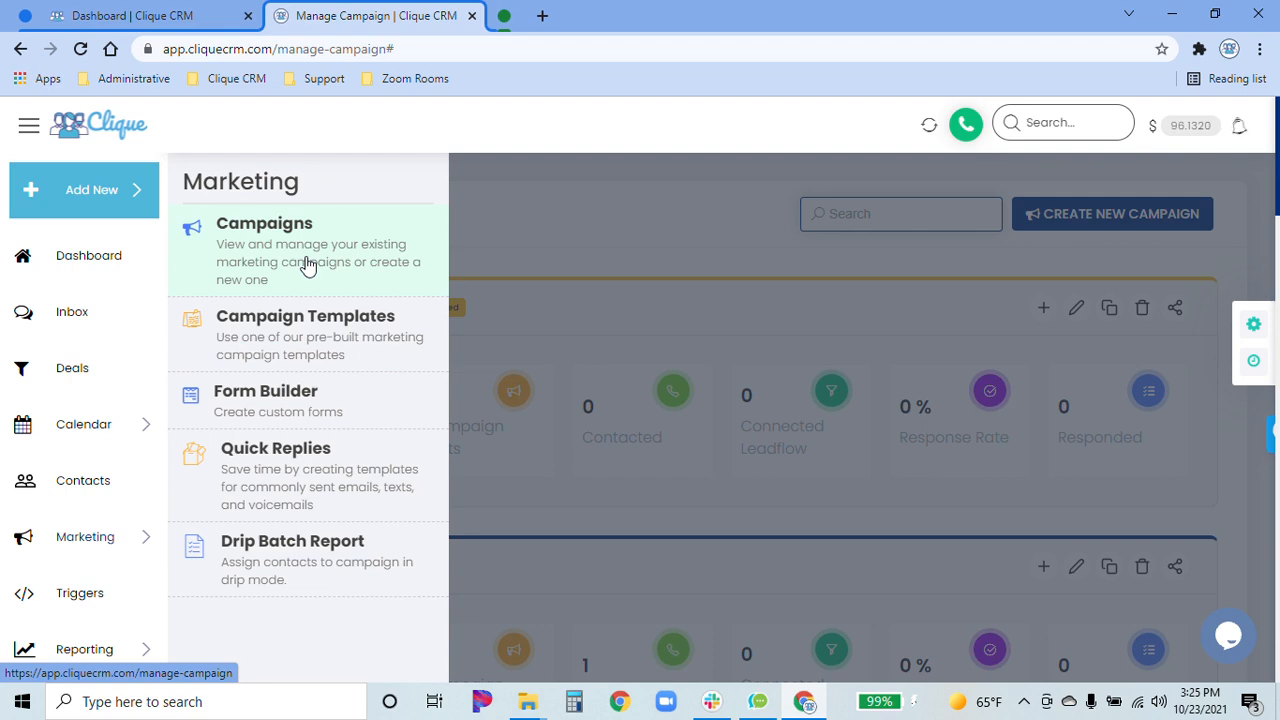
Create a new full-featured campaign and assign it a campaign phone number
left_click(608, 231)
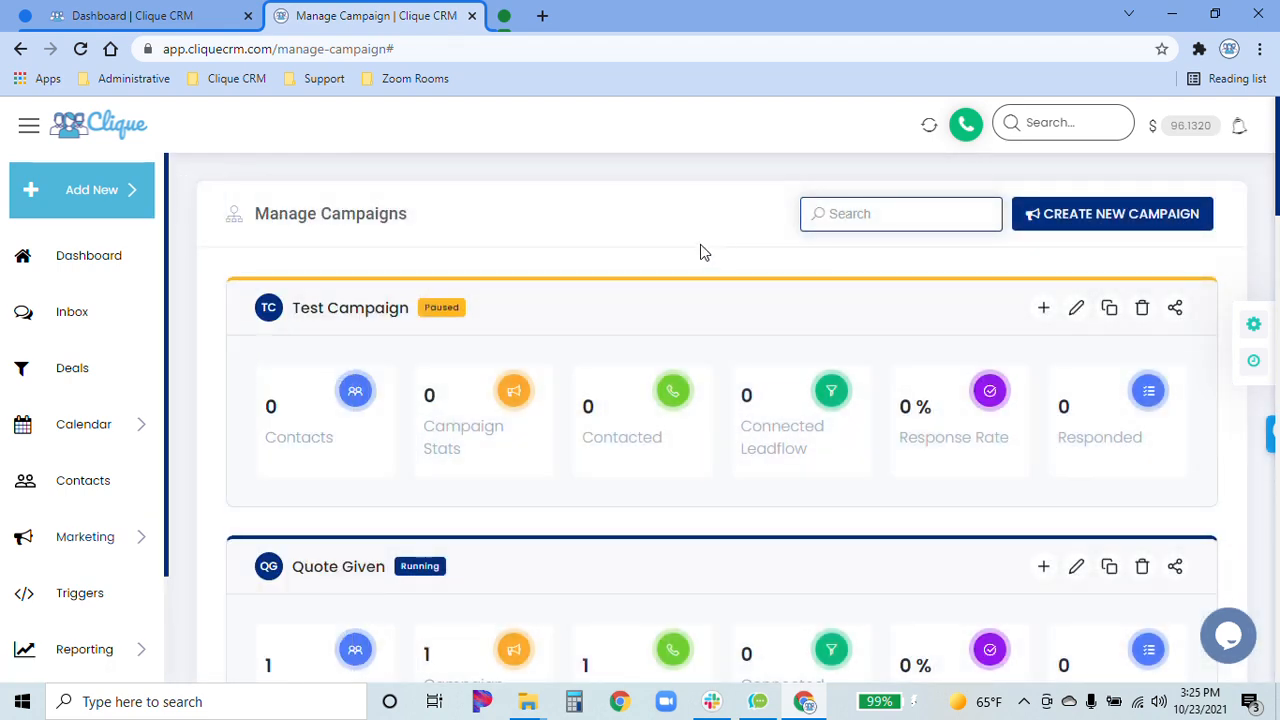
left_click(1117, 216)
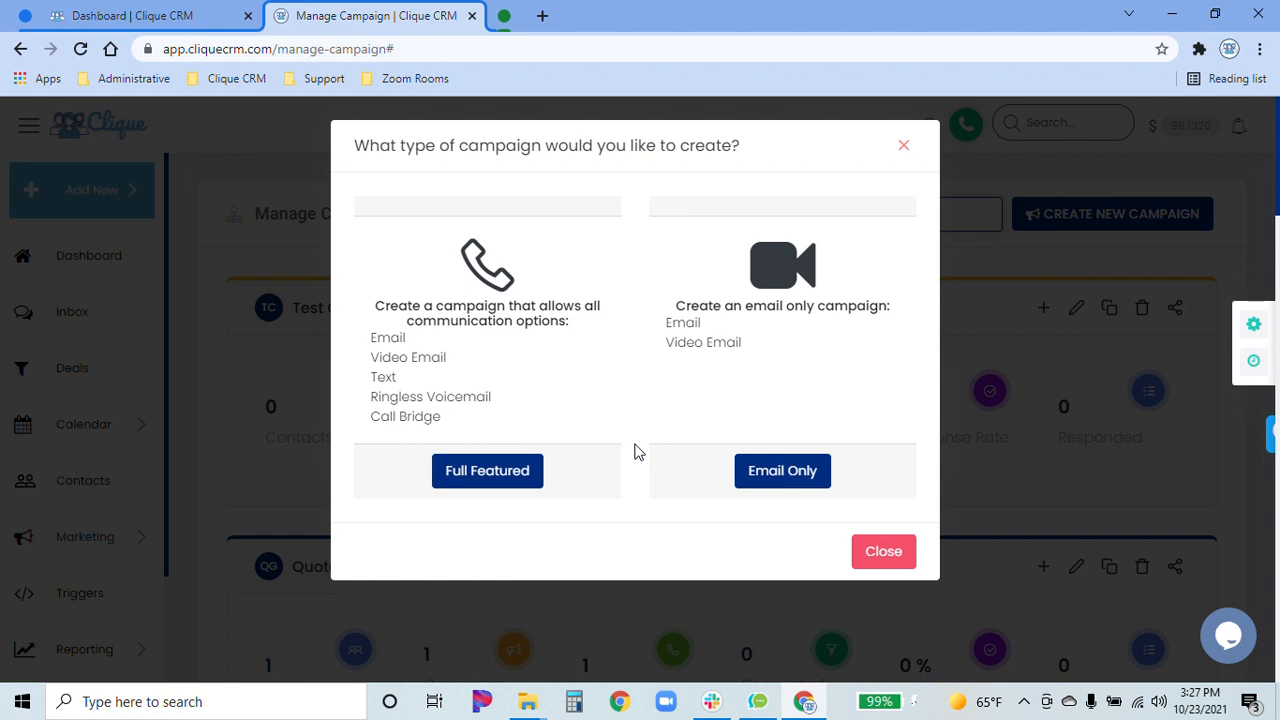
left_click(491, 468)
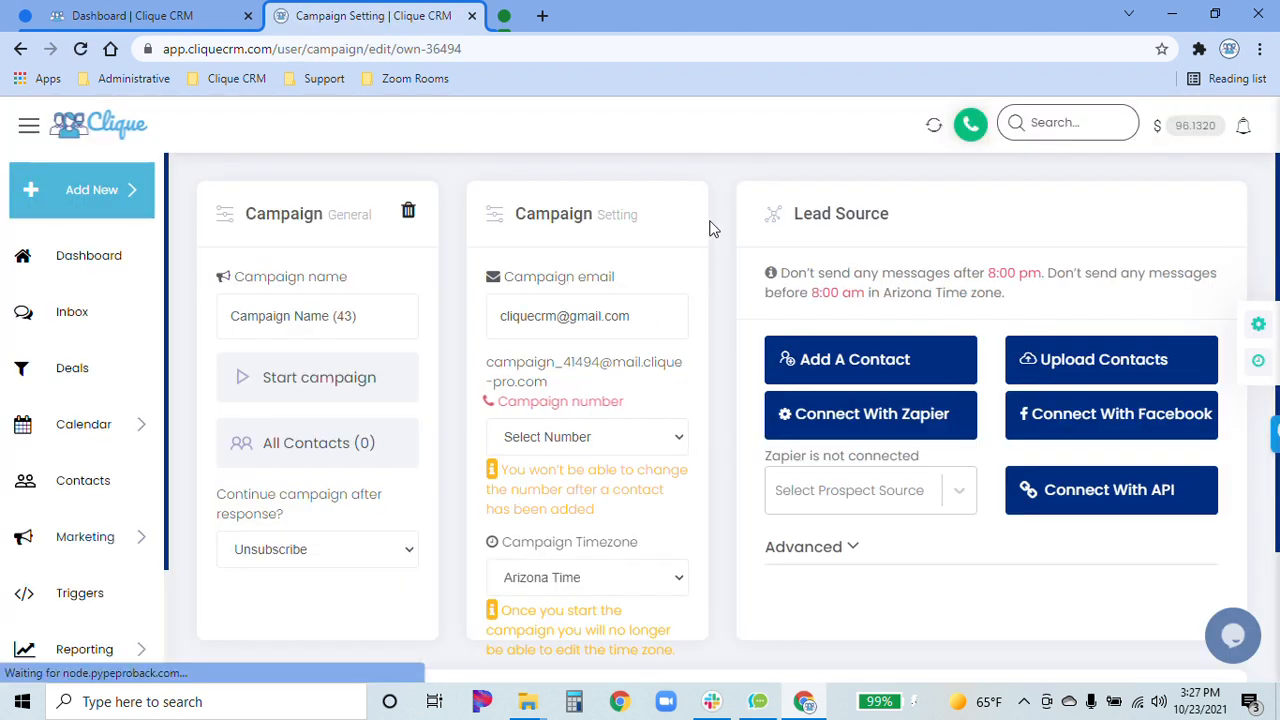
left_click(631, 440)
left_click(580, 481)
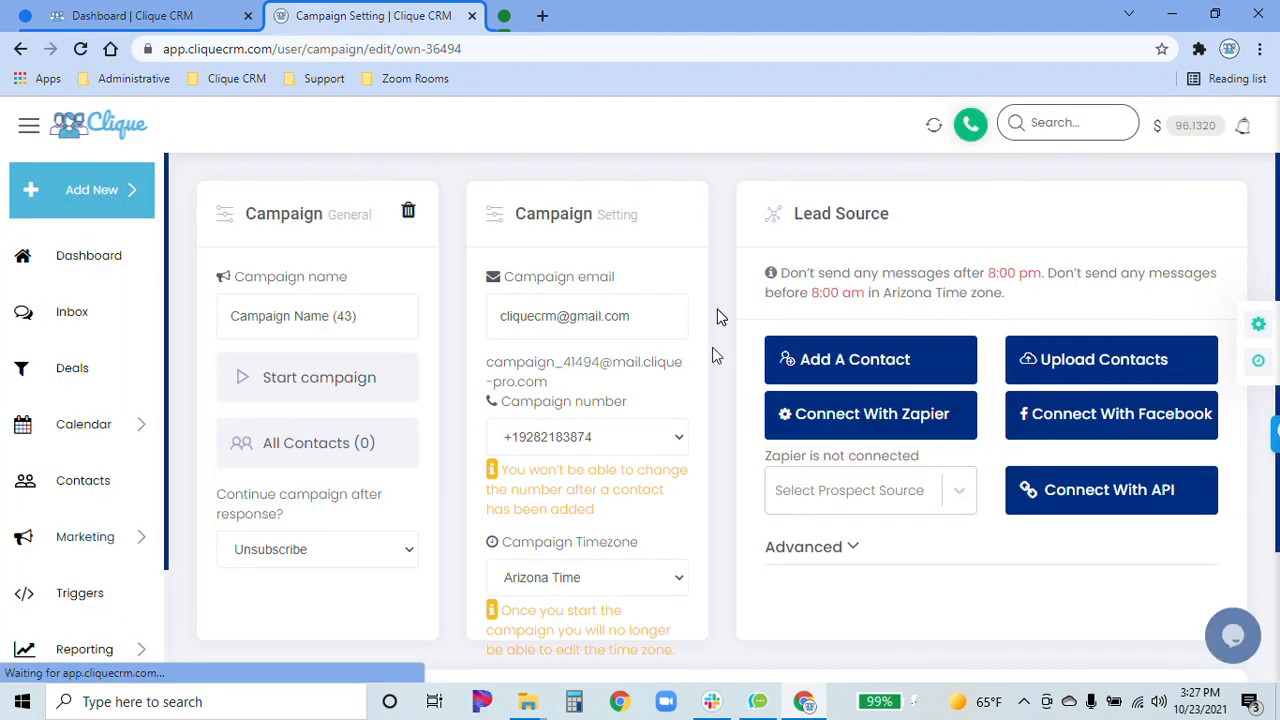
Rename the campaign as "Test Campaign"
scroll(715, 435, "down", 1)
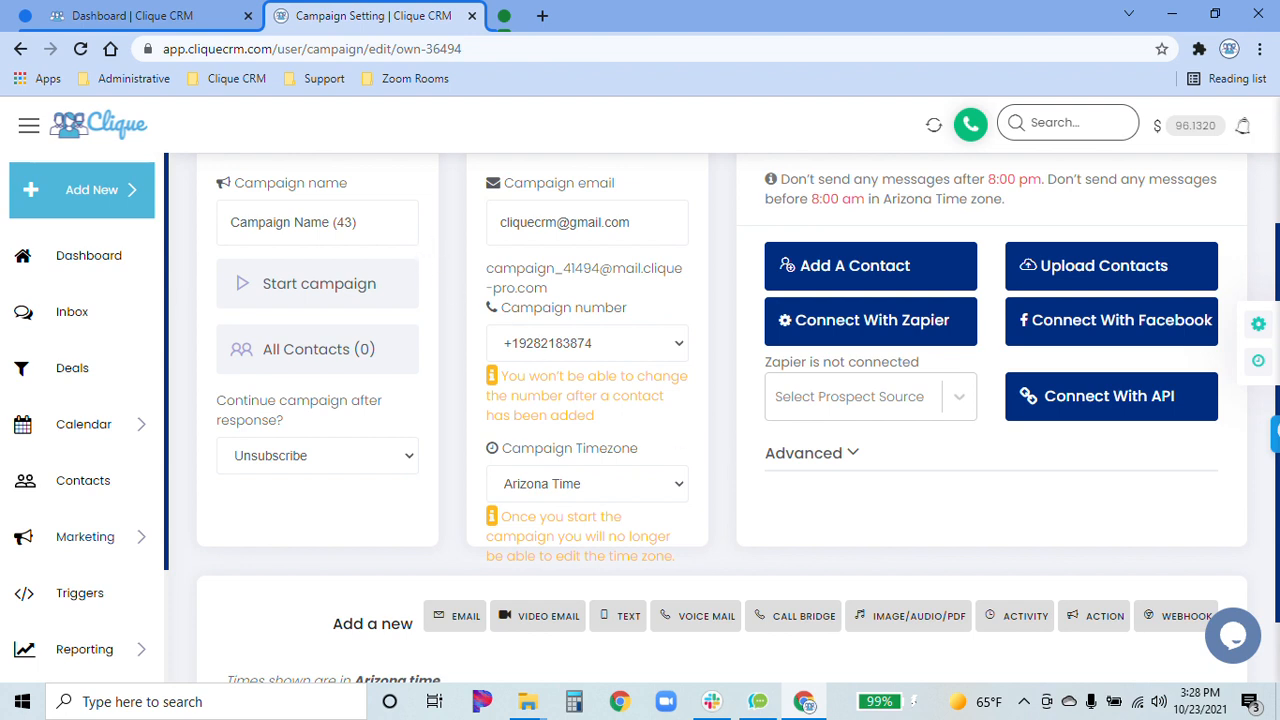
left_click_drag(350, 221, 236, 216)
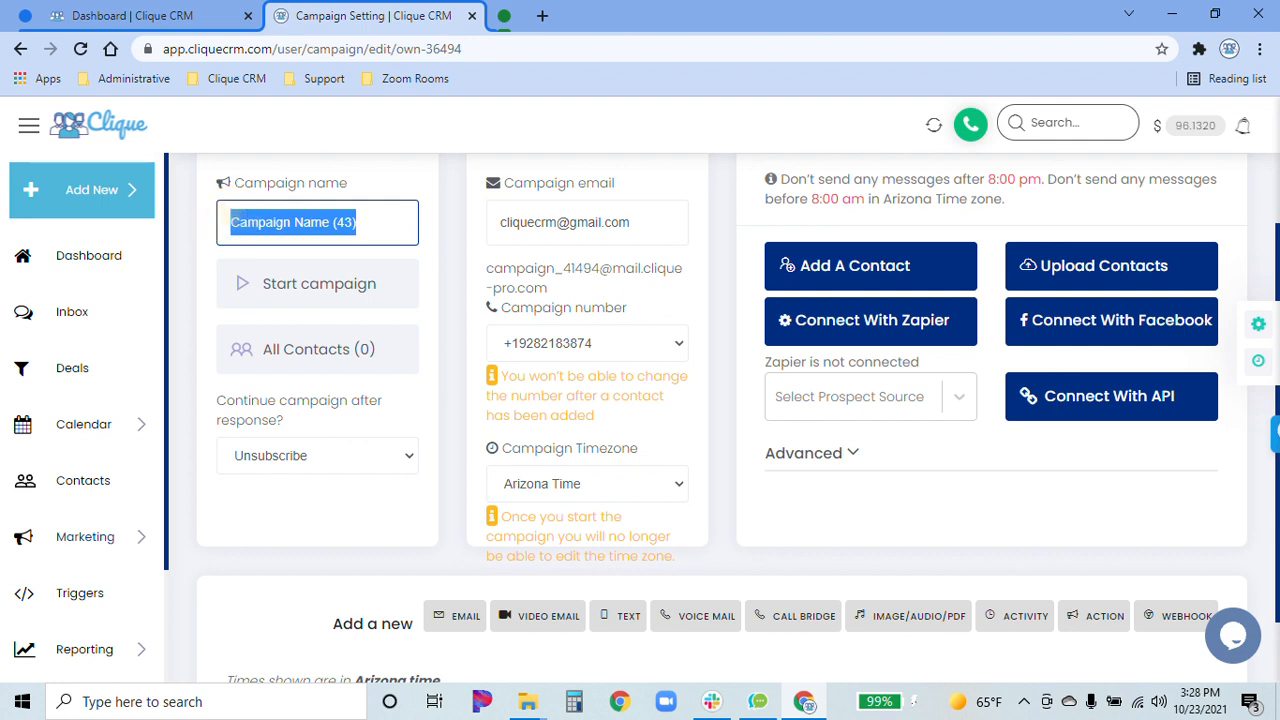
type("Test ")
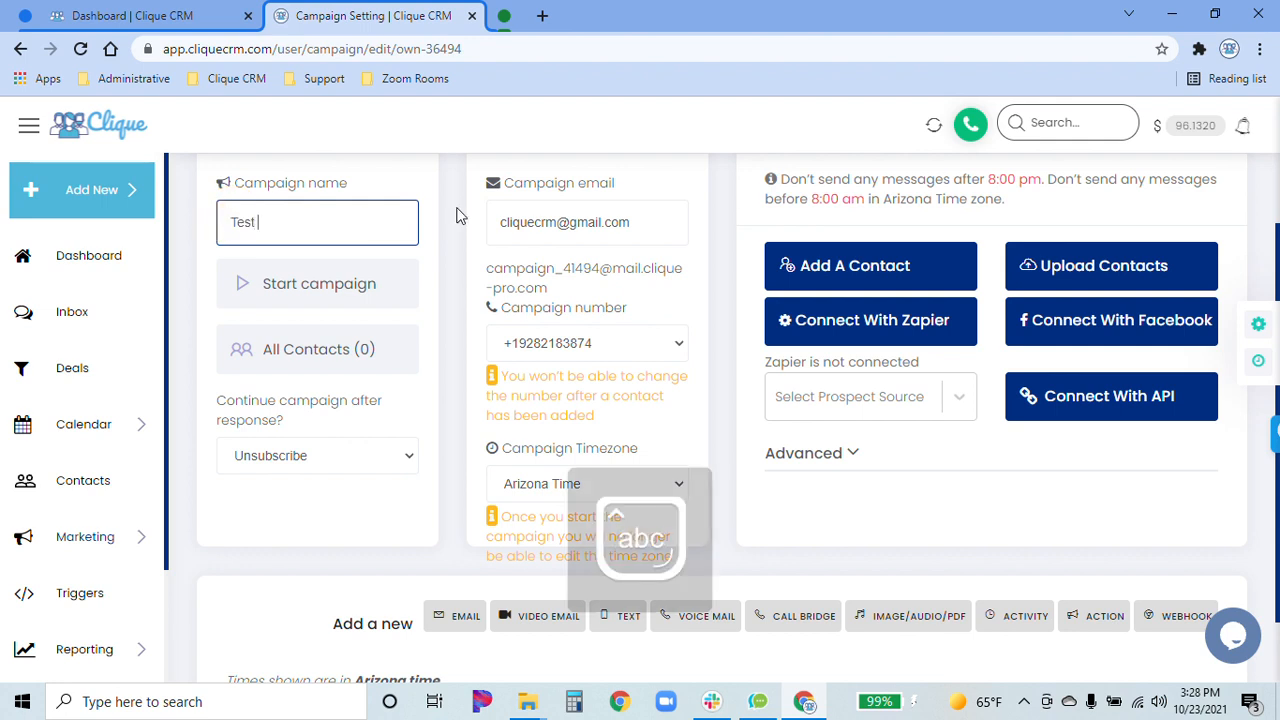
type("Campign")
key("BackSpace")
key("BackSpace")
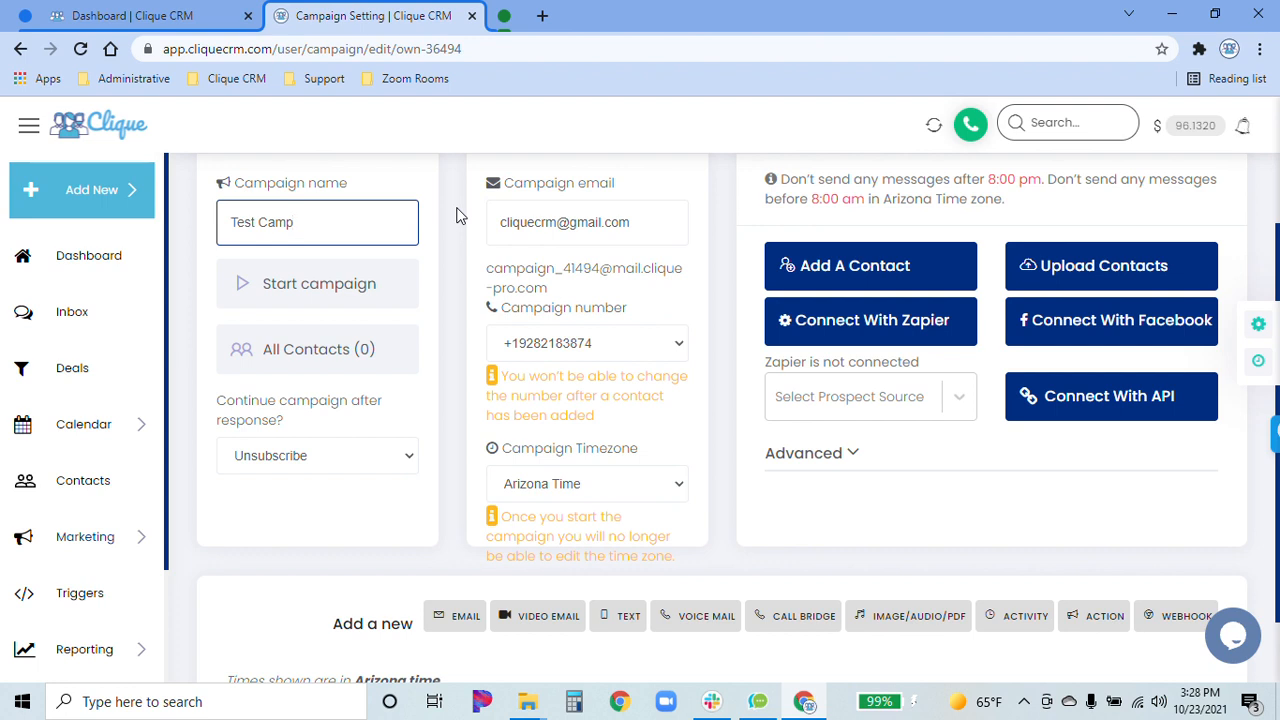
type("aign")
left_click(456, 215)
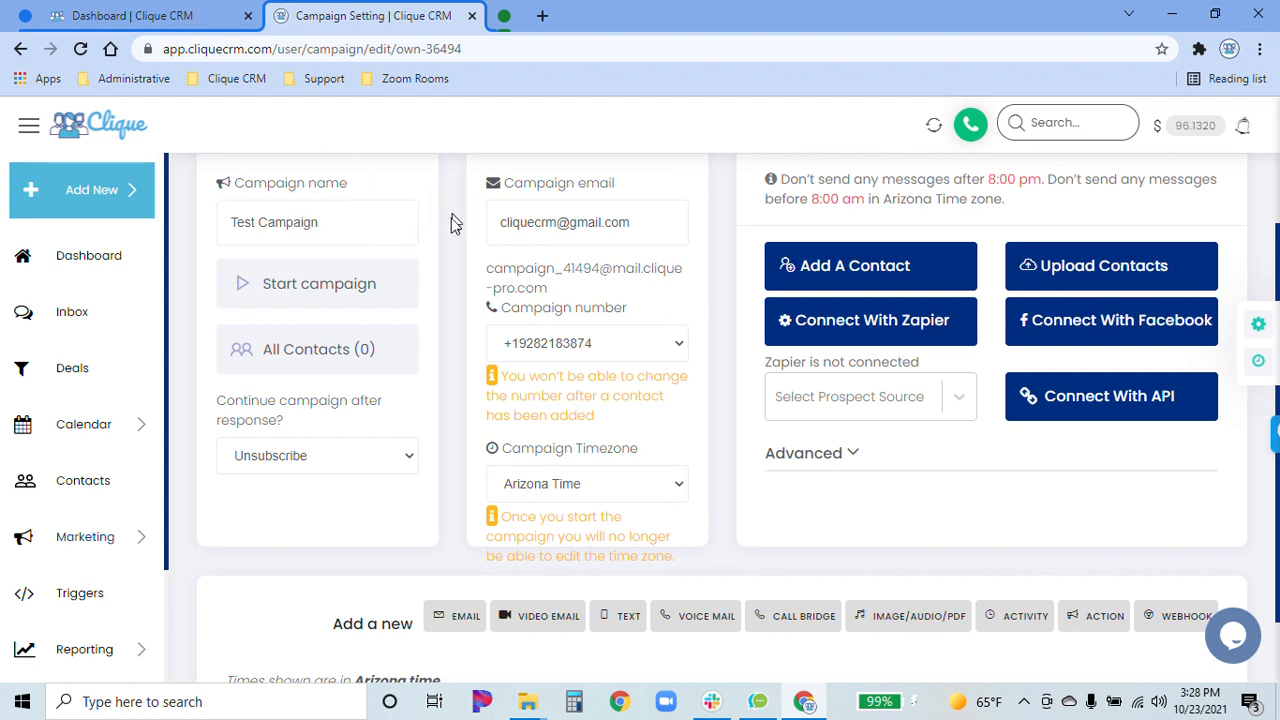
Try the Continue and Pause options for the campaign's behaviour after a response, and restore Unsubscribe
left_click(346, 456)
left_click(305, 510)
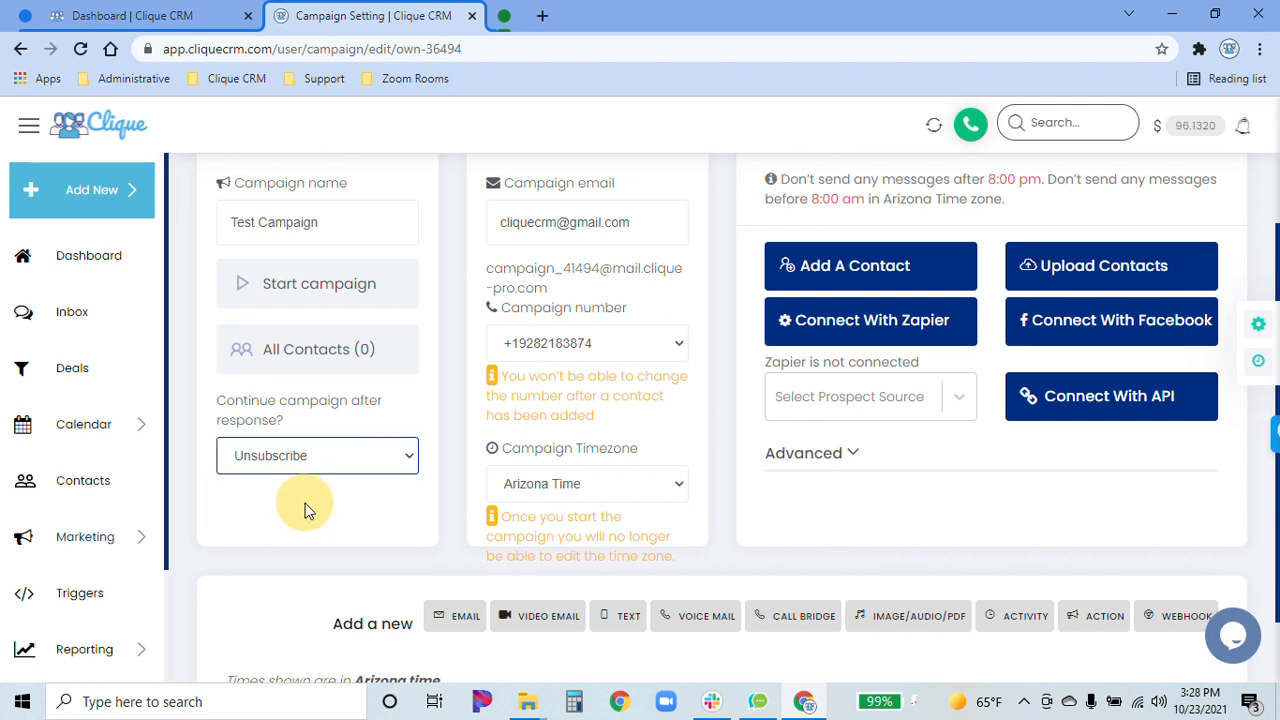
left_click(448, 406)
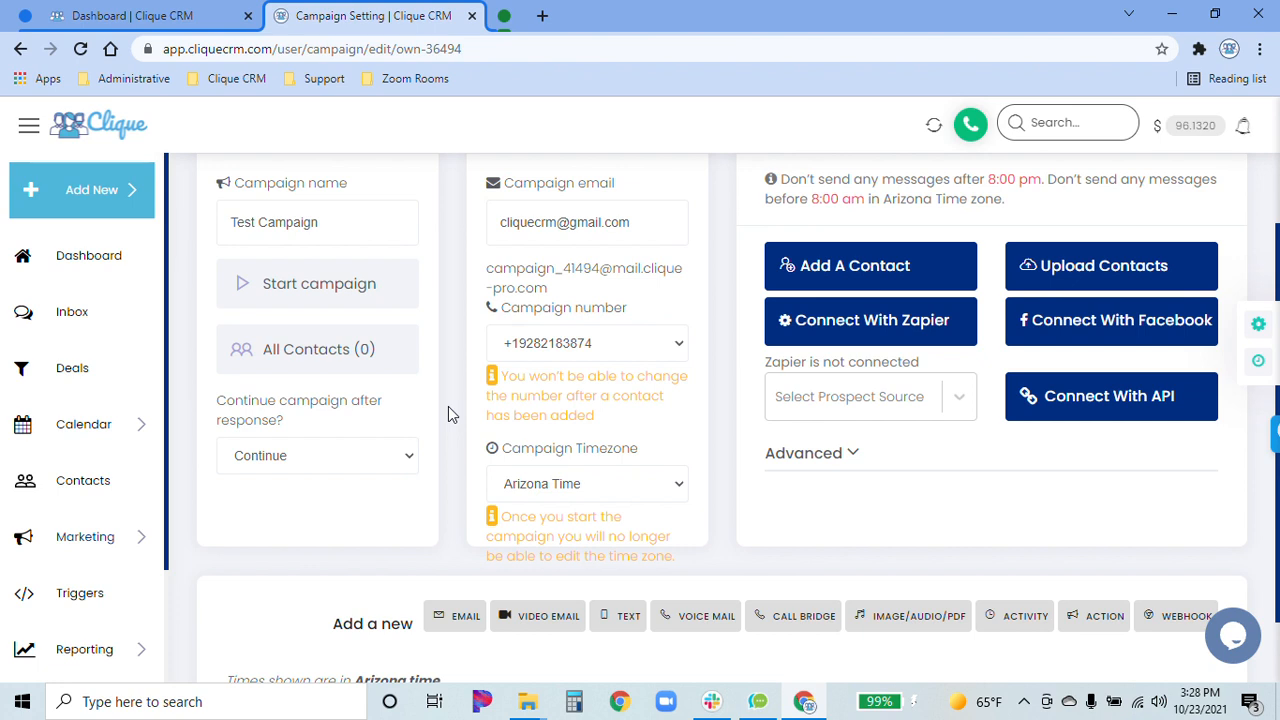
left_click(355, 462)
left_click(305, 525)
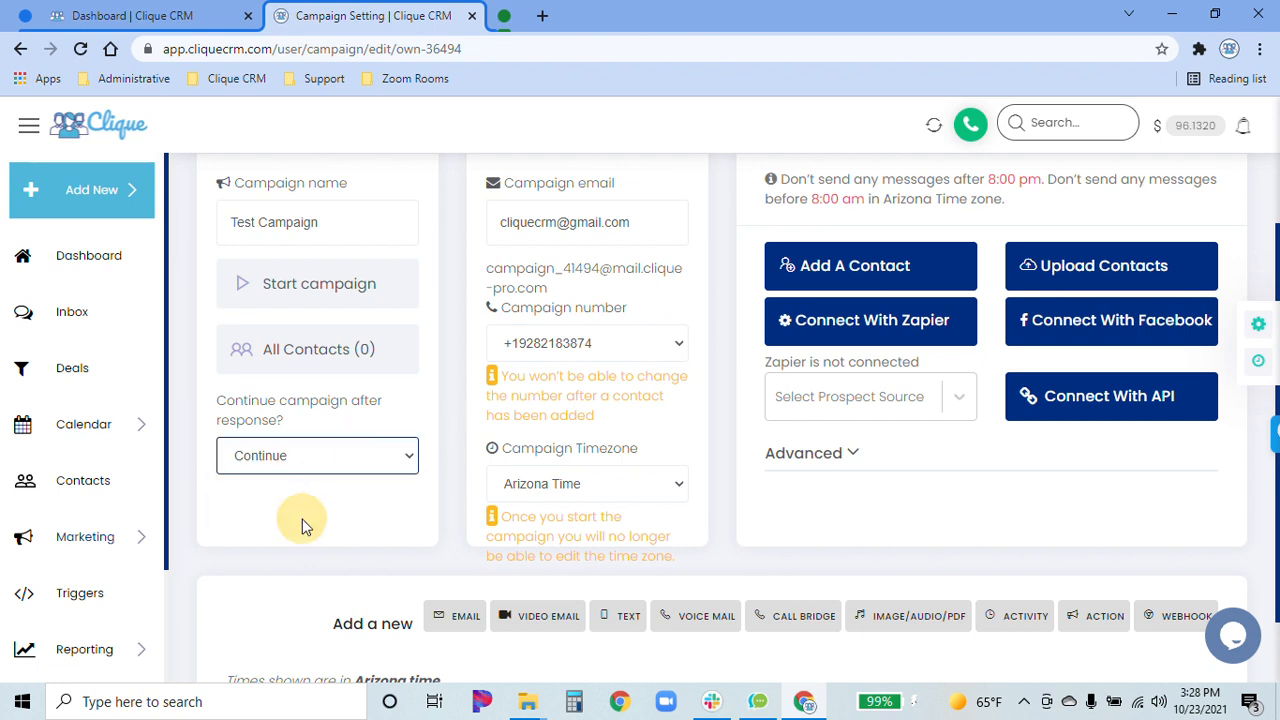
left_click(458, 415)
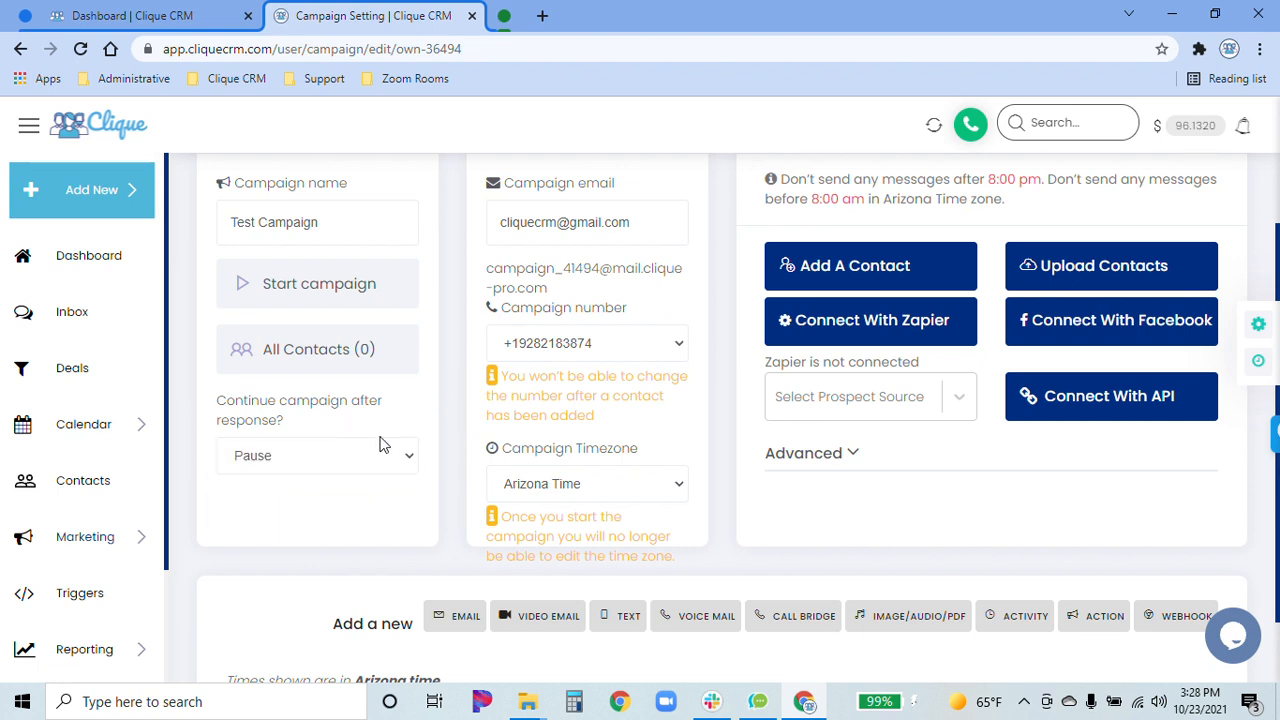
left_click(348, 449)
left_click(309, 484)
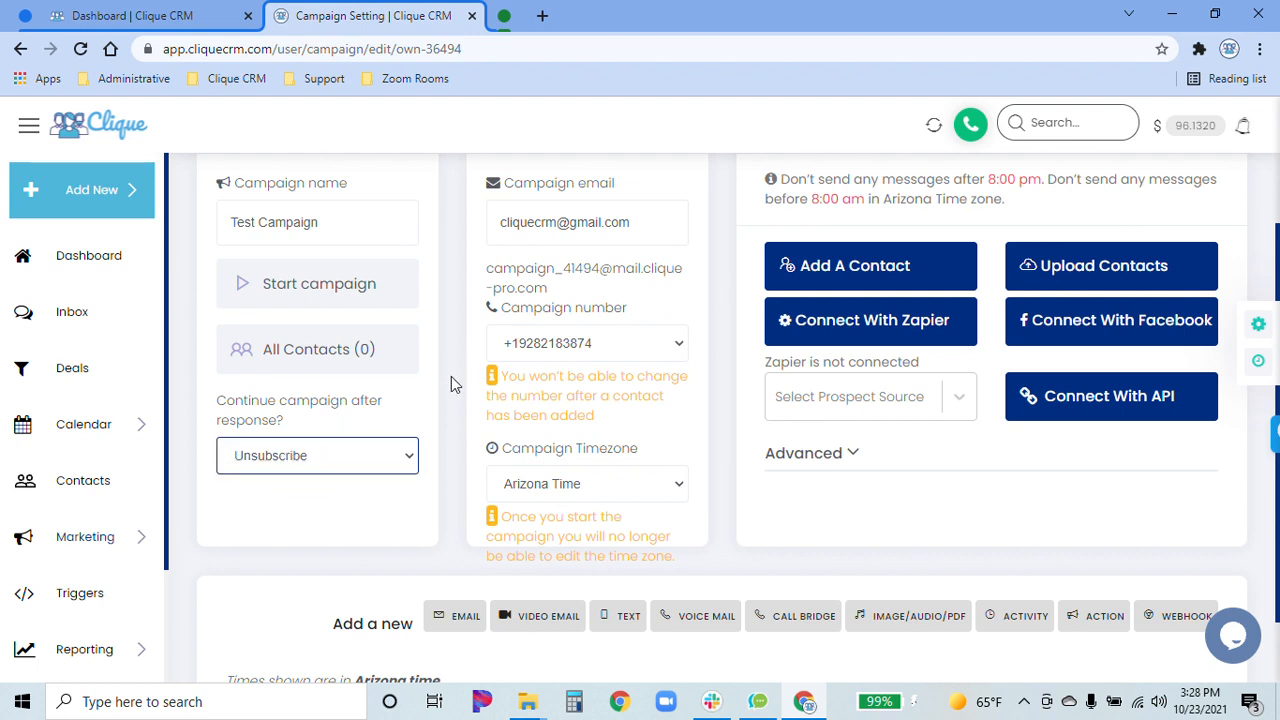
left_click(450, 377)
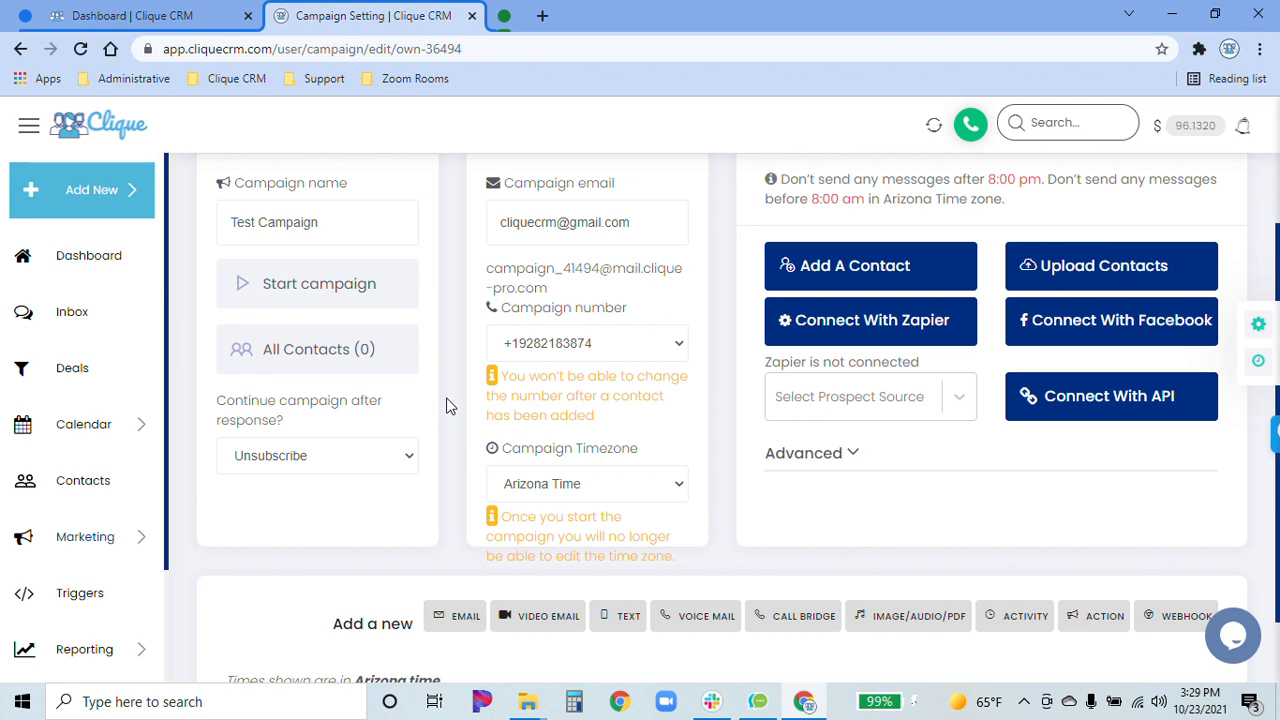
Start adding a new email to the campaign
scroll(727, 420, "down", 1)
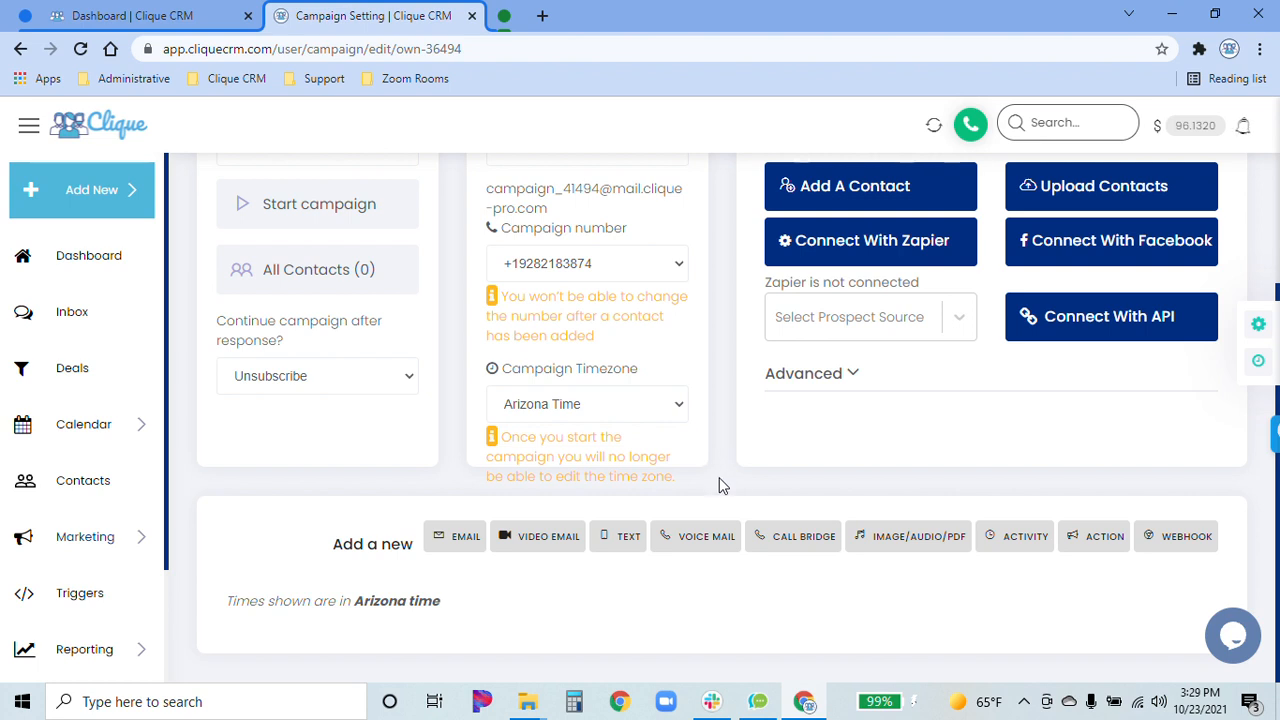
left_click(461, 543)
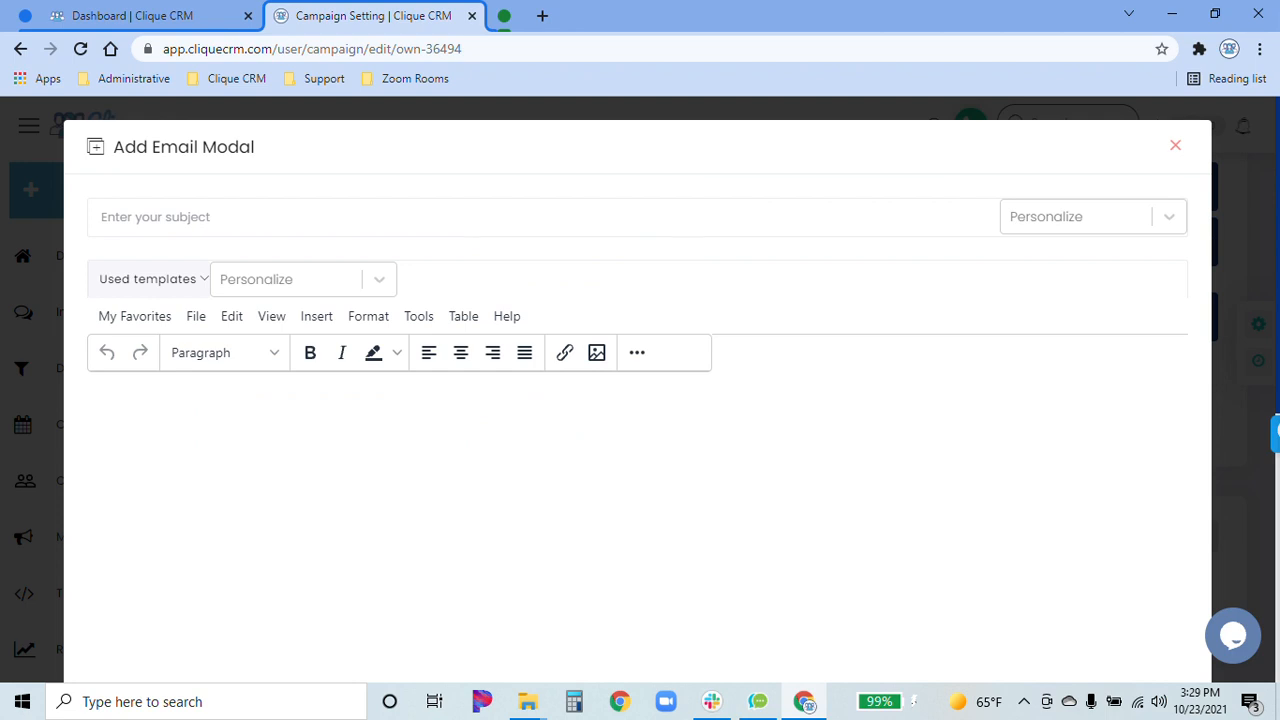
left_click(480, 216)
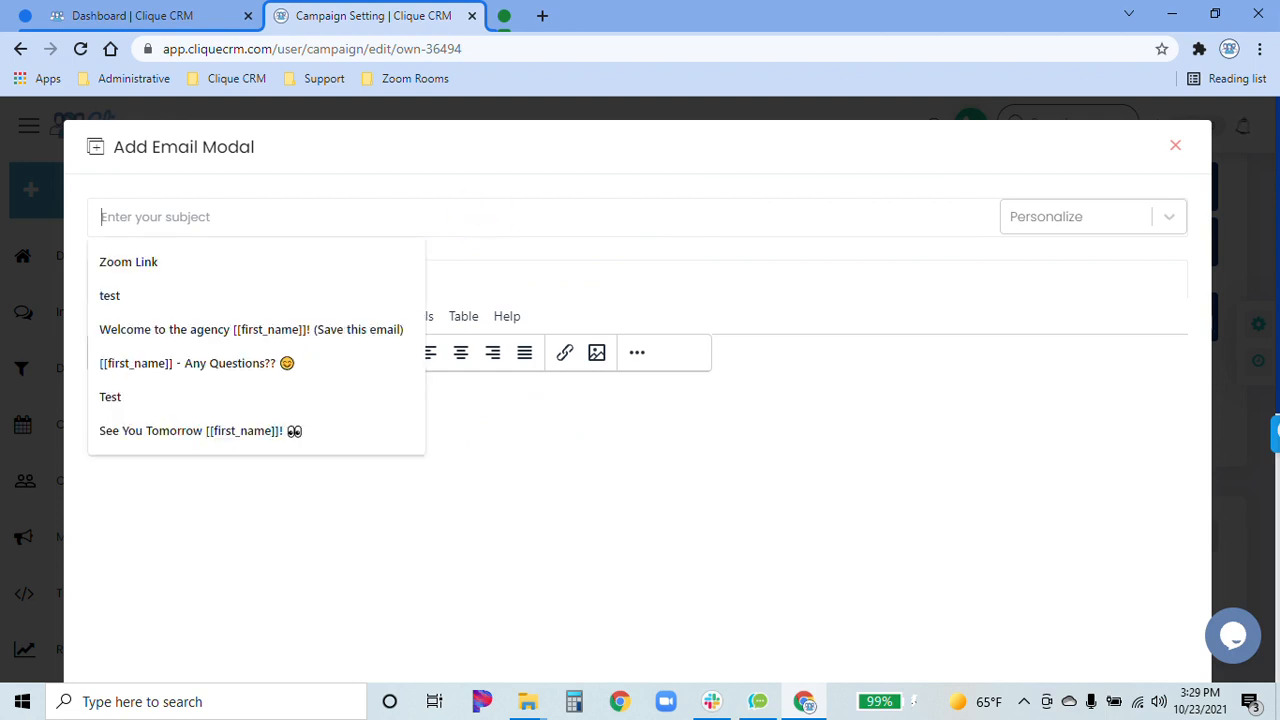
left_click(482, 271)
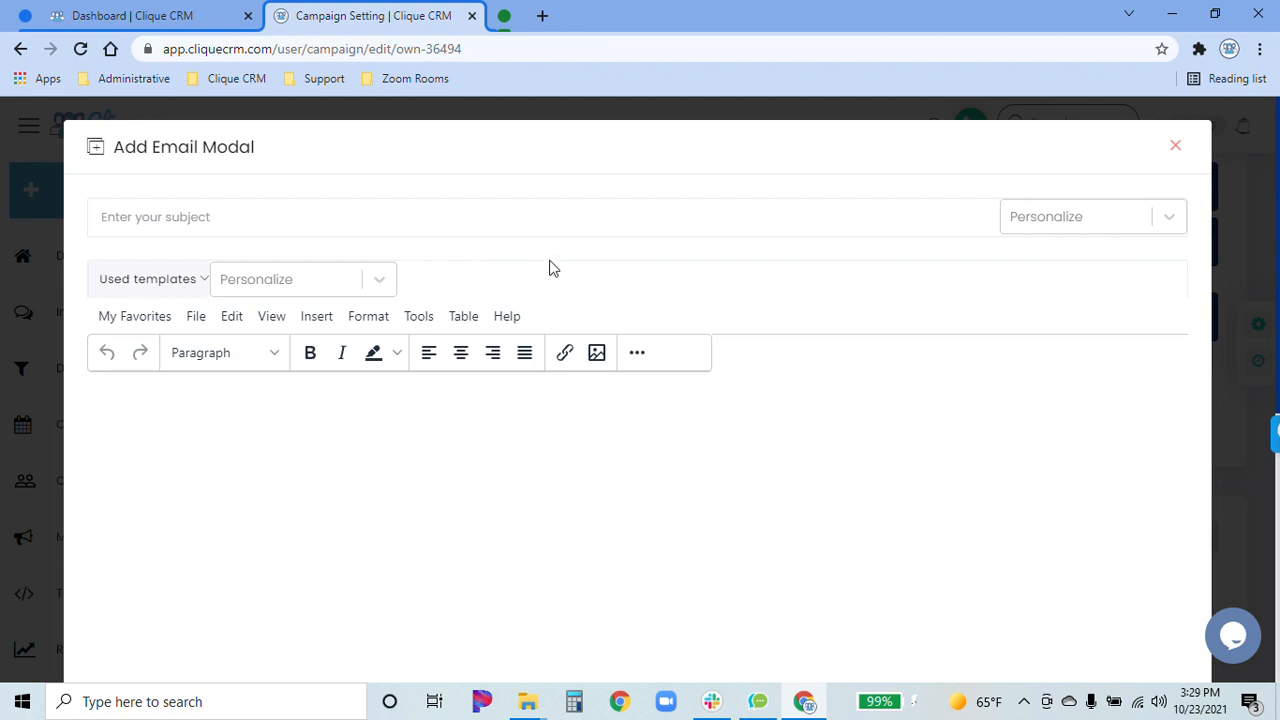
Look through the personalization fields available for the email subject, including the custom contact and user fields
left_click(1114, 217)
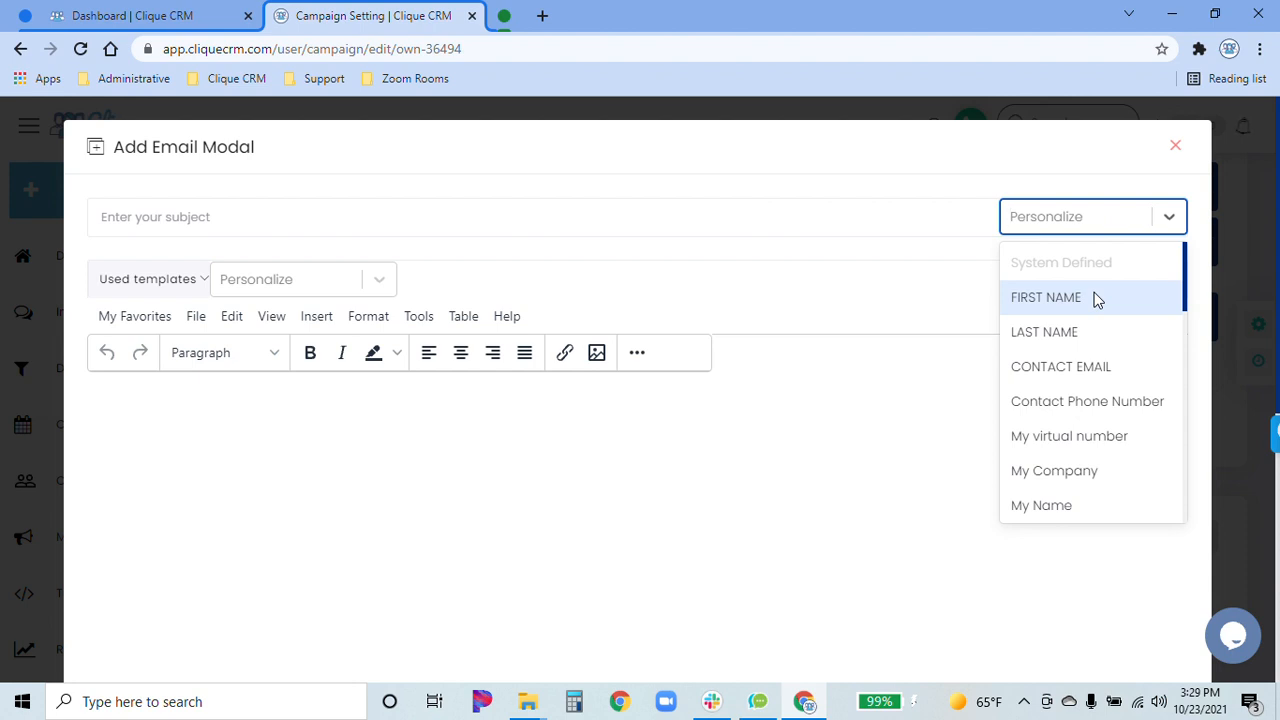
scroll(1097, 299, "down", 3)
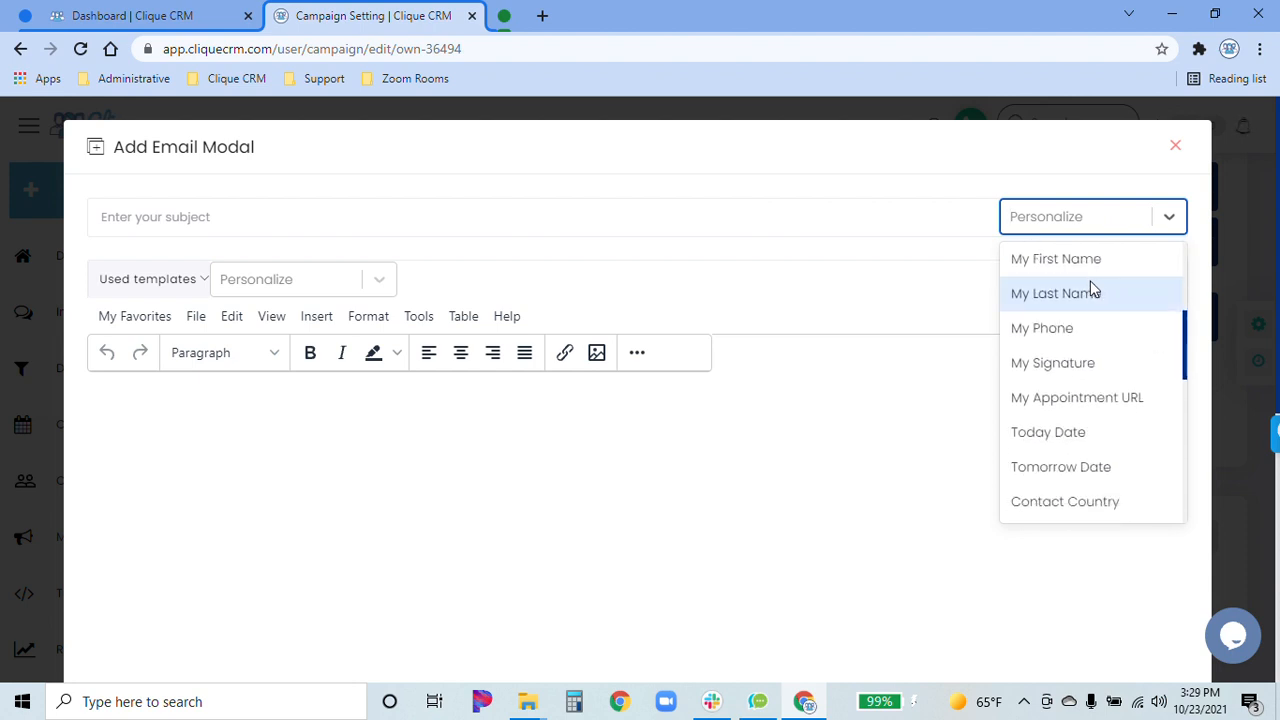
scroll(1093, 290, "down", 2)
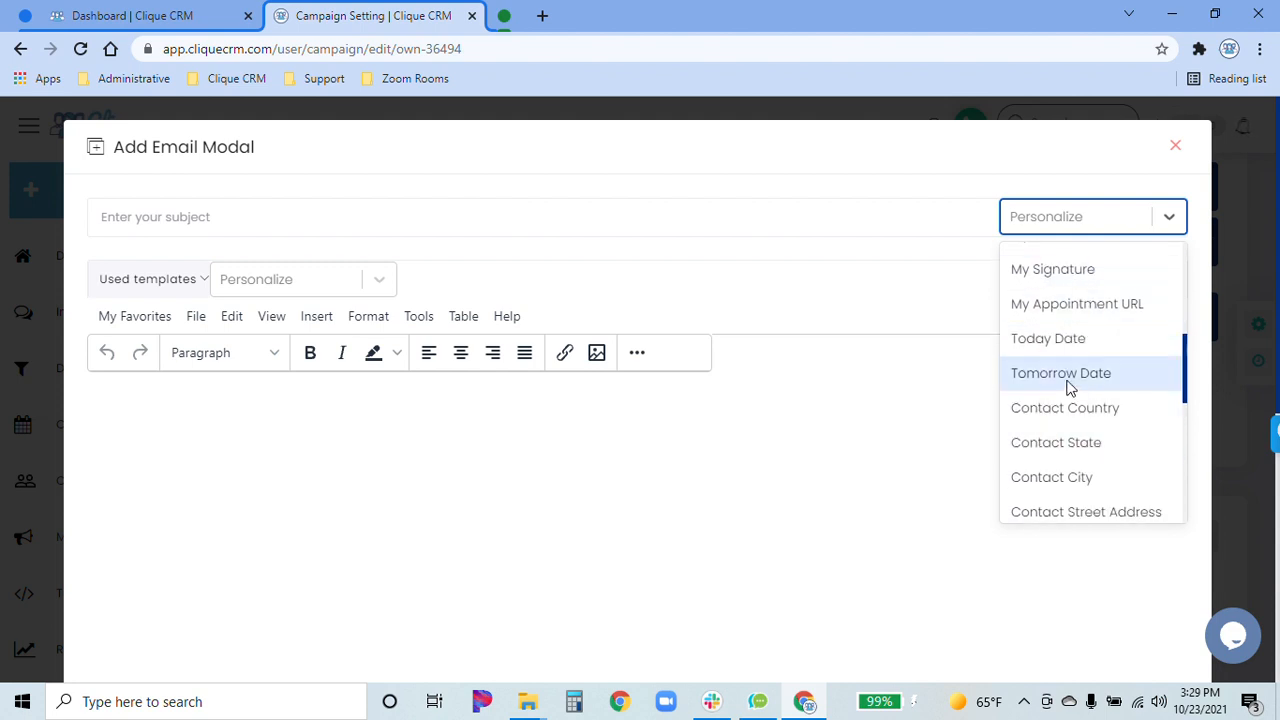
scroll(1078, 372, "down", 4)
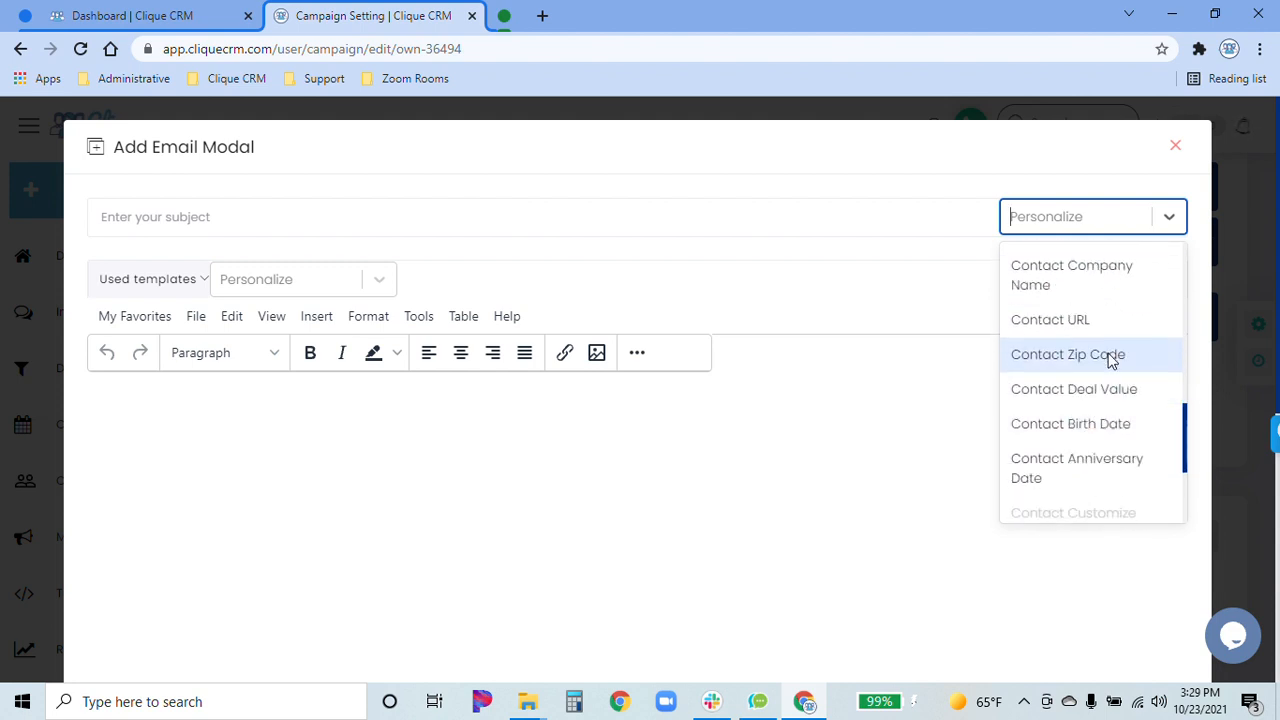
scroll(1100, 386, "down", 2)
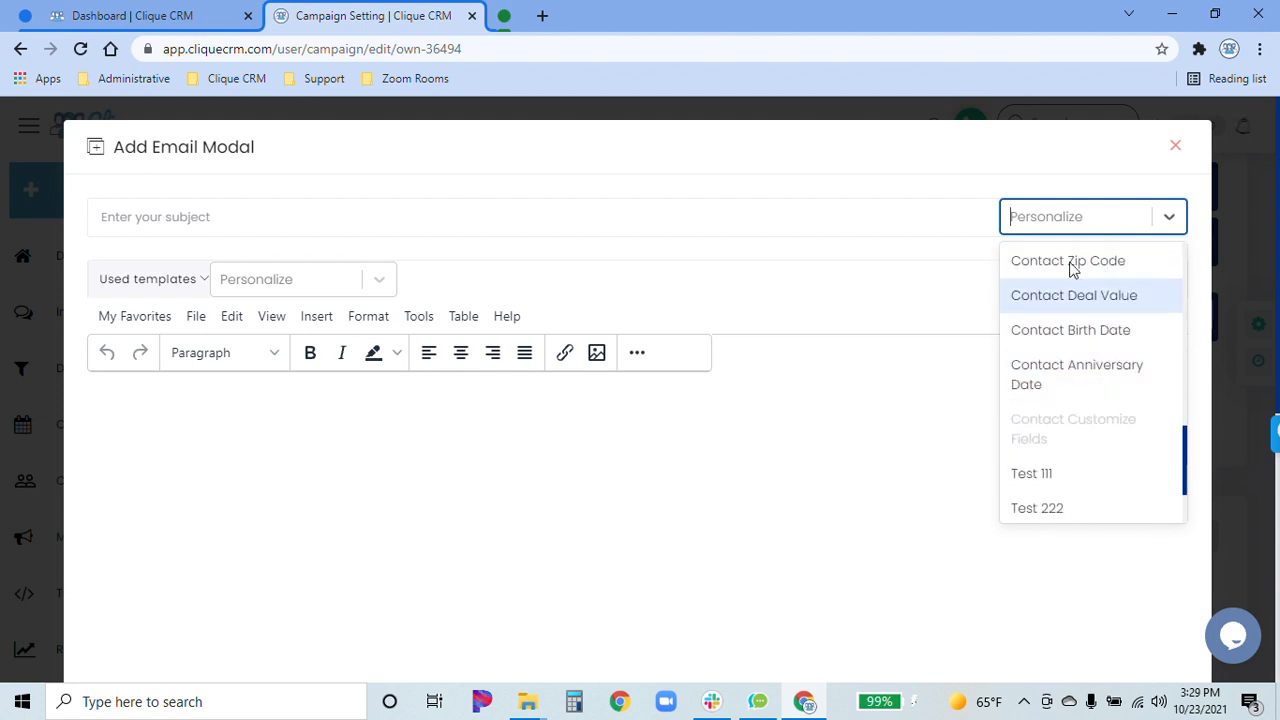
scroll(1070, 360, "down", 3)
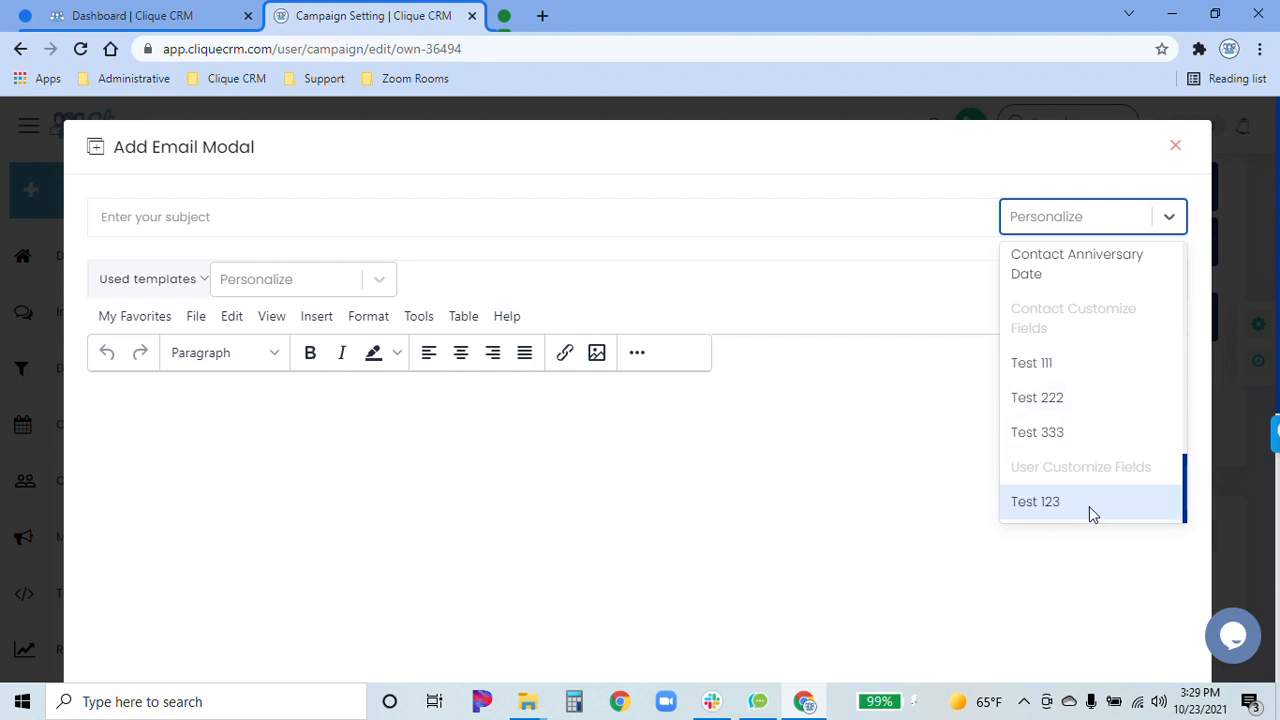
left_click(1105, 227)
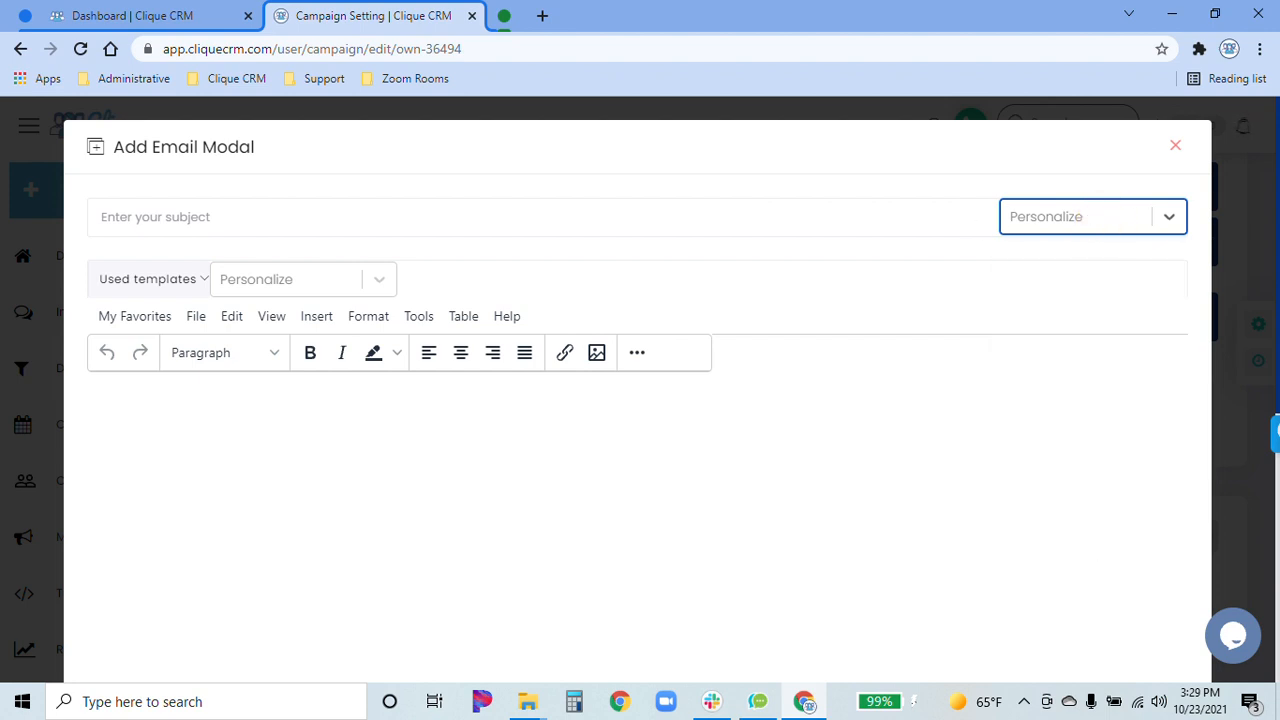
Set the email subject to "Test" followed by the FIRST NAME personalization field
left_click(466, 214)
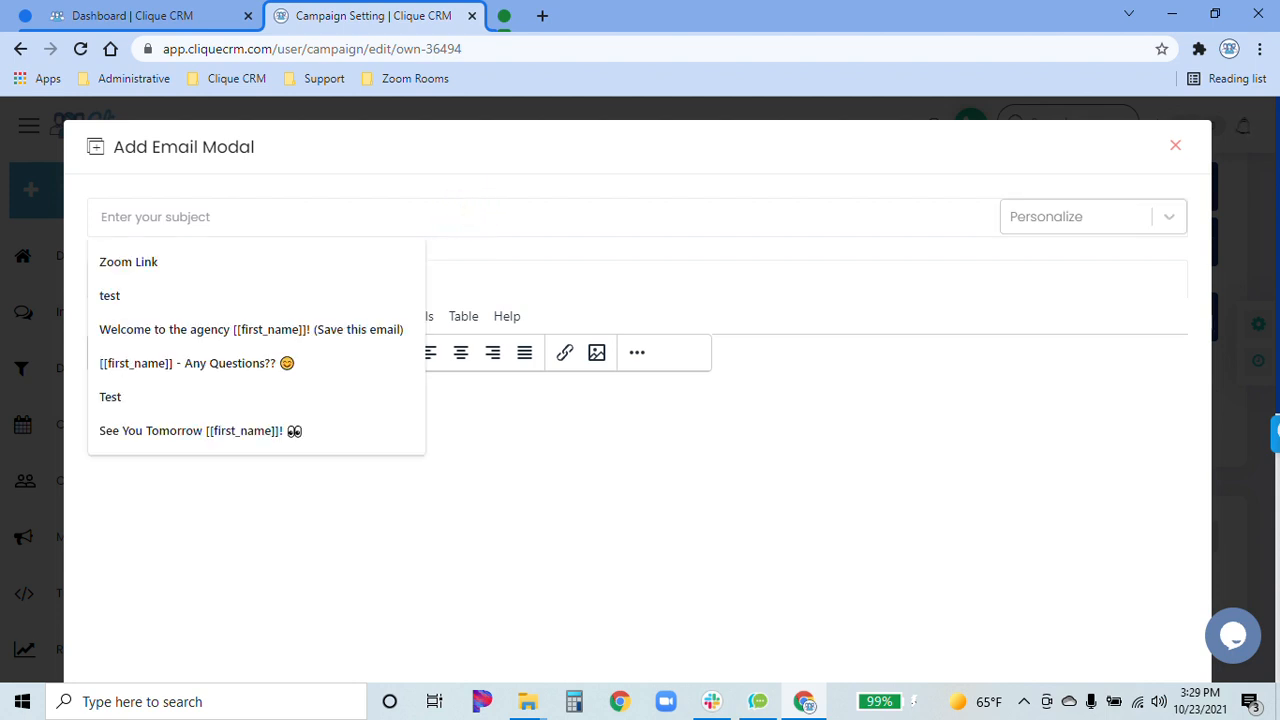
type("Test")
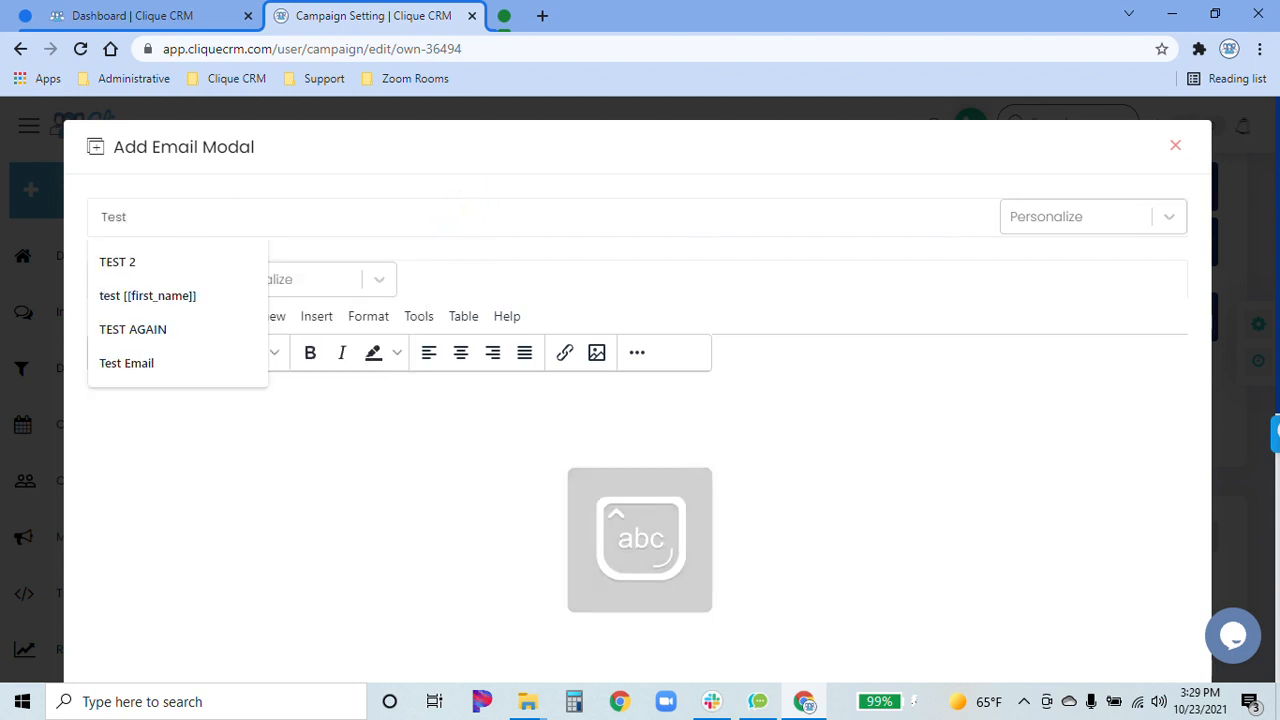
left_click(1045, 227)
left_click(1048, 292)
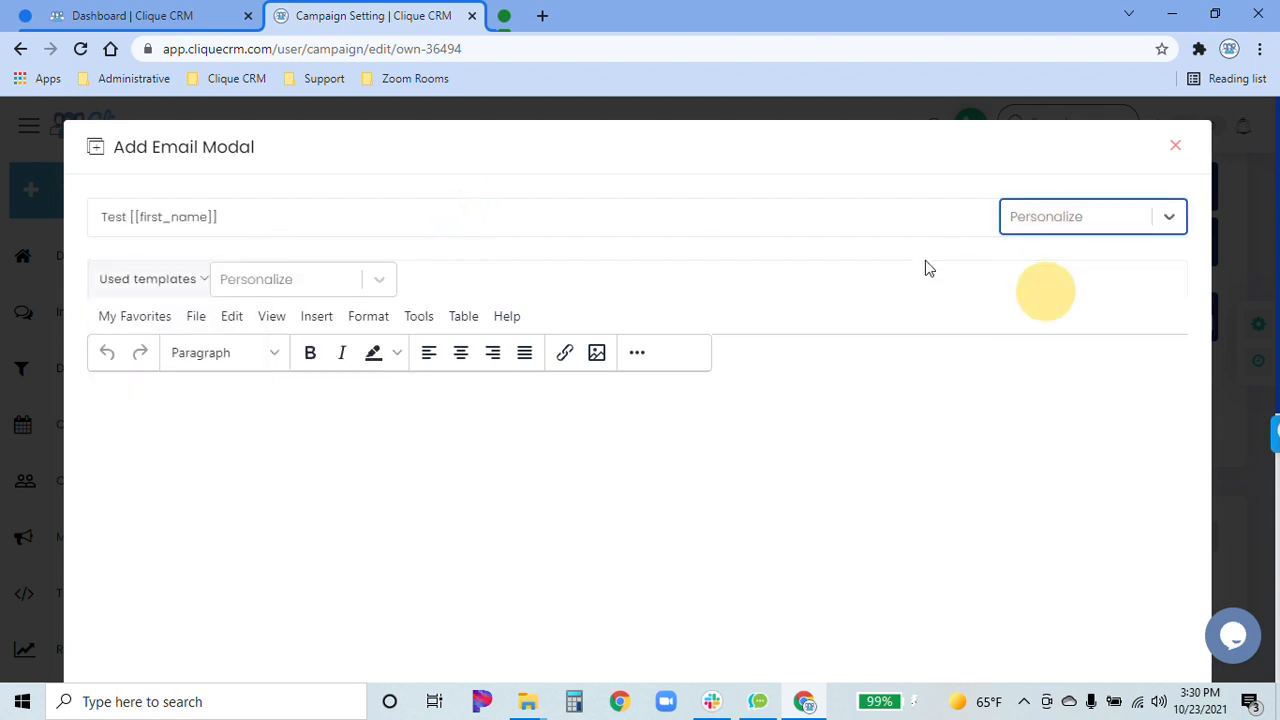
left_click(828, 250)
left_click(771, 279)
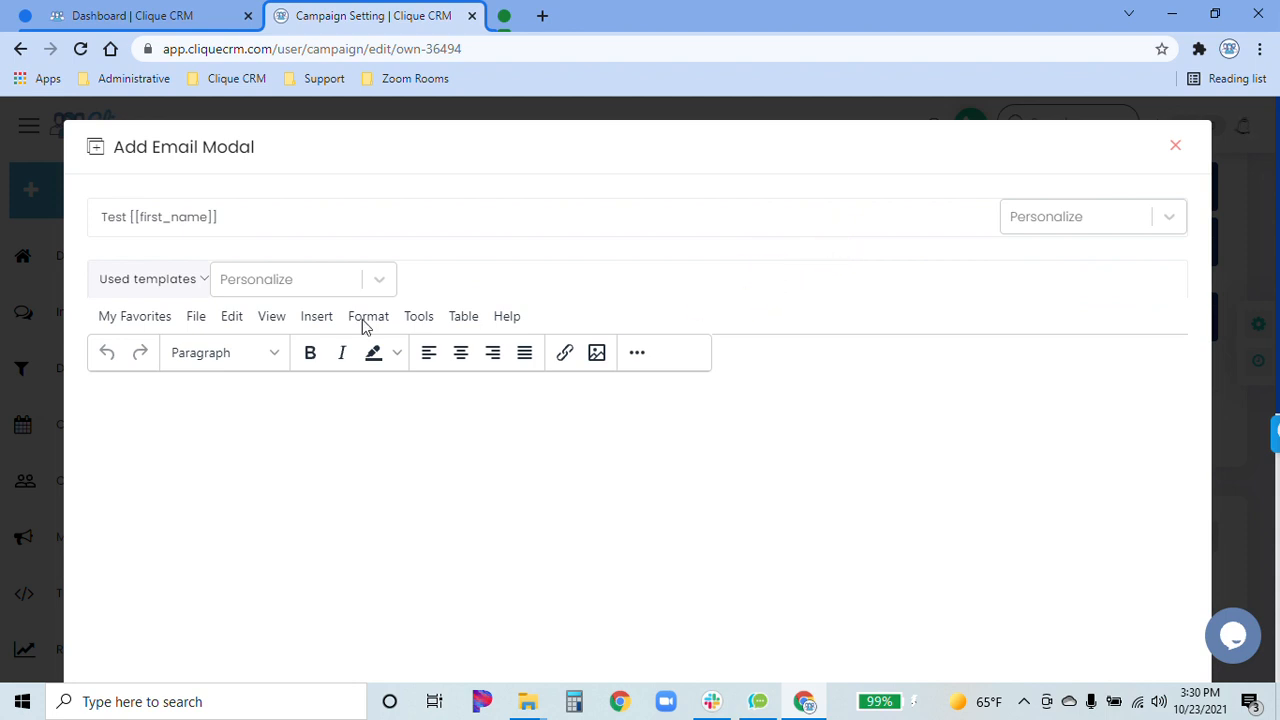
Write "Test" in the email body, followed by the first name and last name personalization fields
left_click(312, 412)
type("Test")
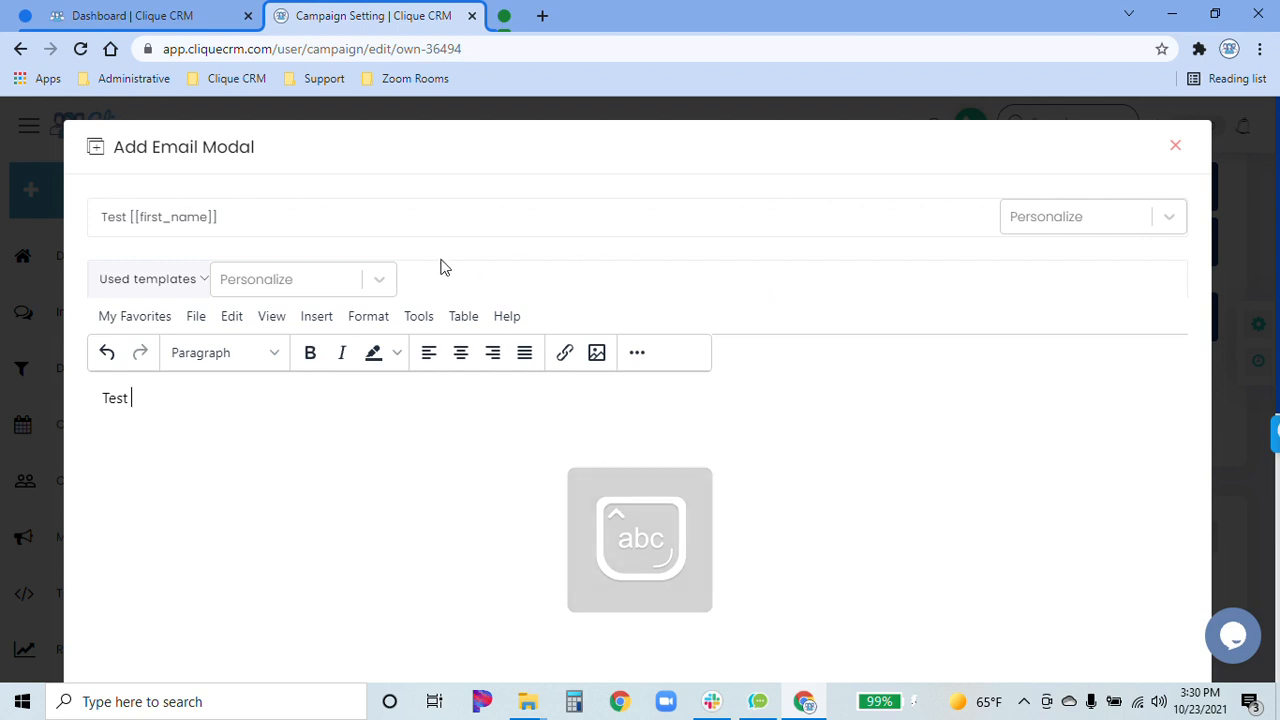
left_click(371, 279)
left_click(316, 360)
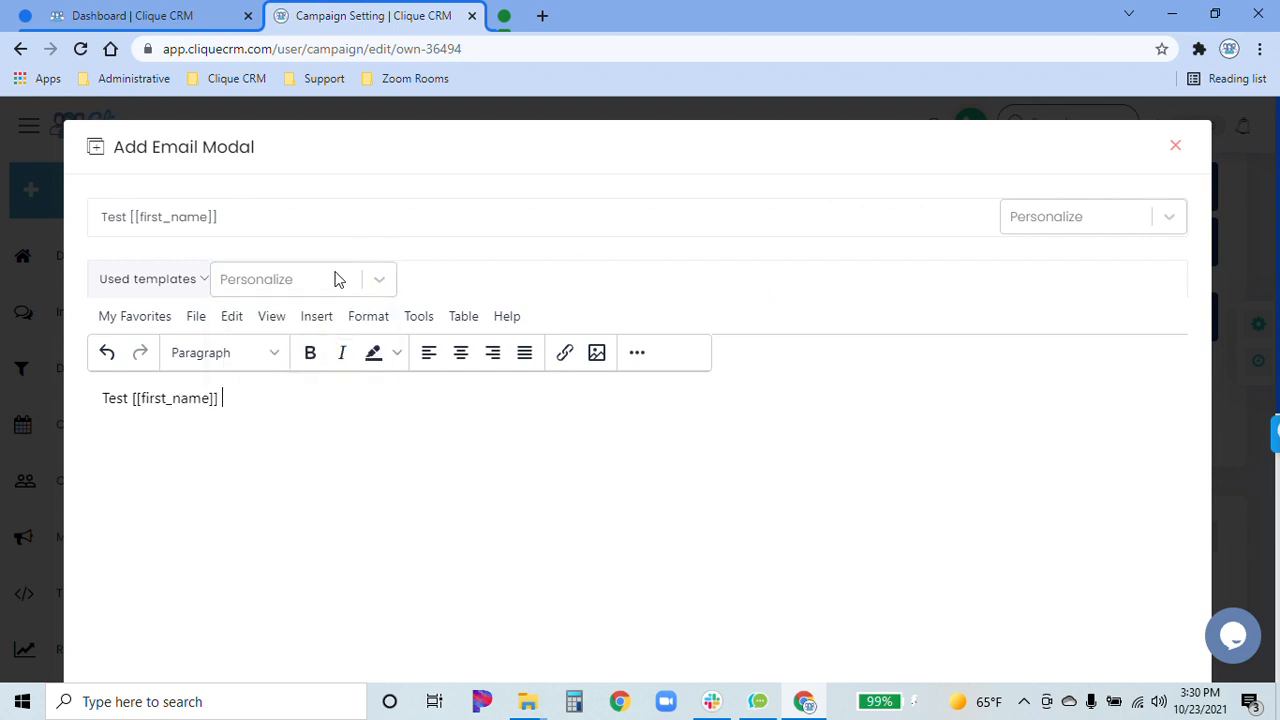
left_click(334, 278)
left_click(312, 392)
Center the text line in the email body
scroll(674, 466, "down", 4)
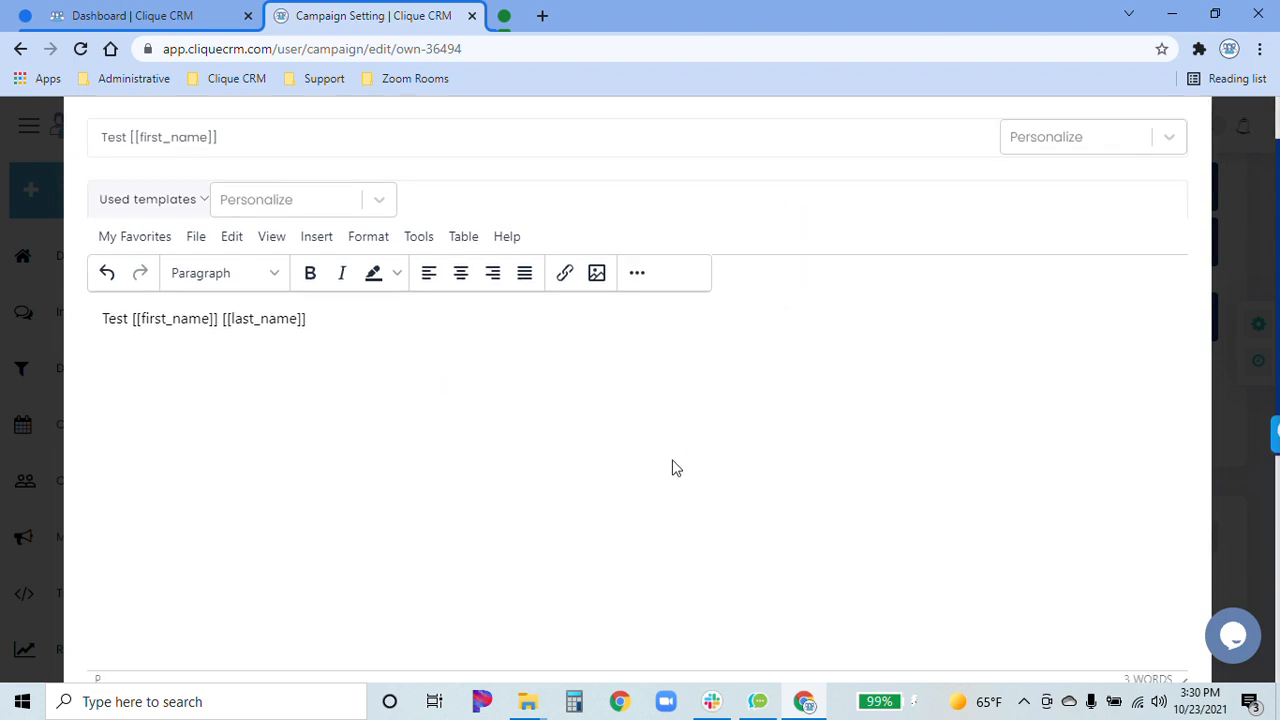
scroll(645, 450, "up", 4)
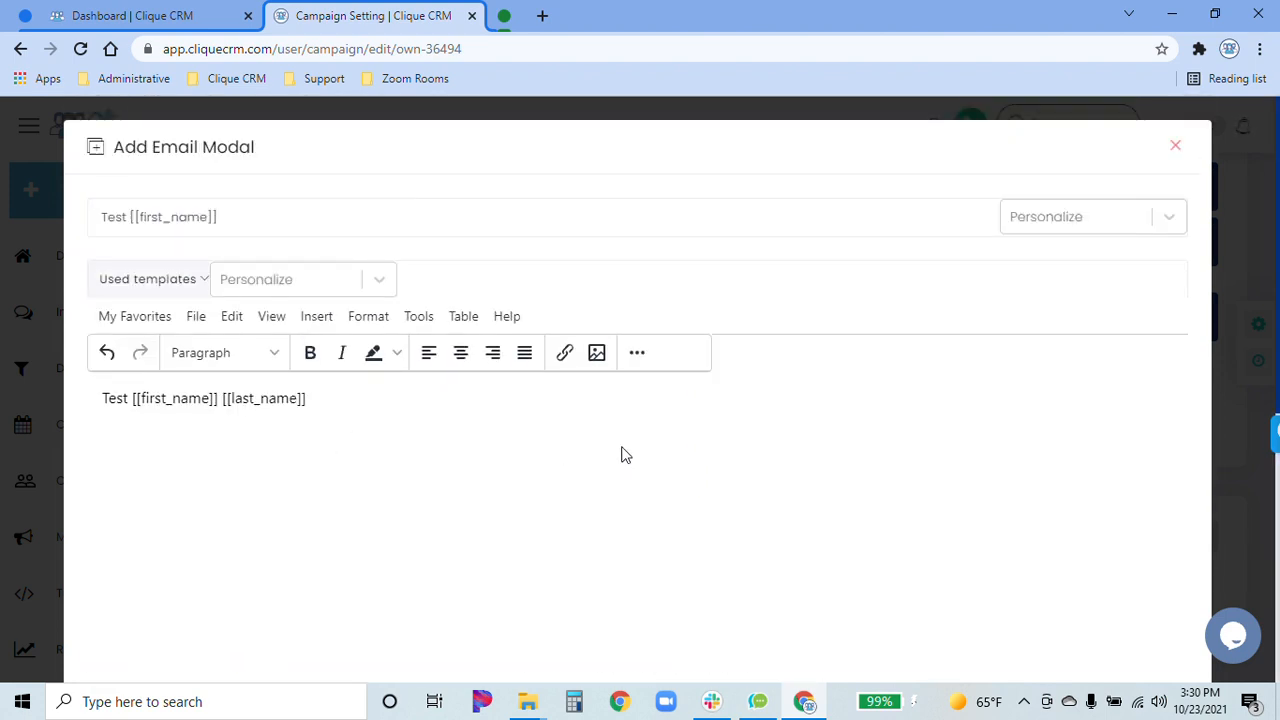
left_click(461, 355)
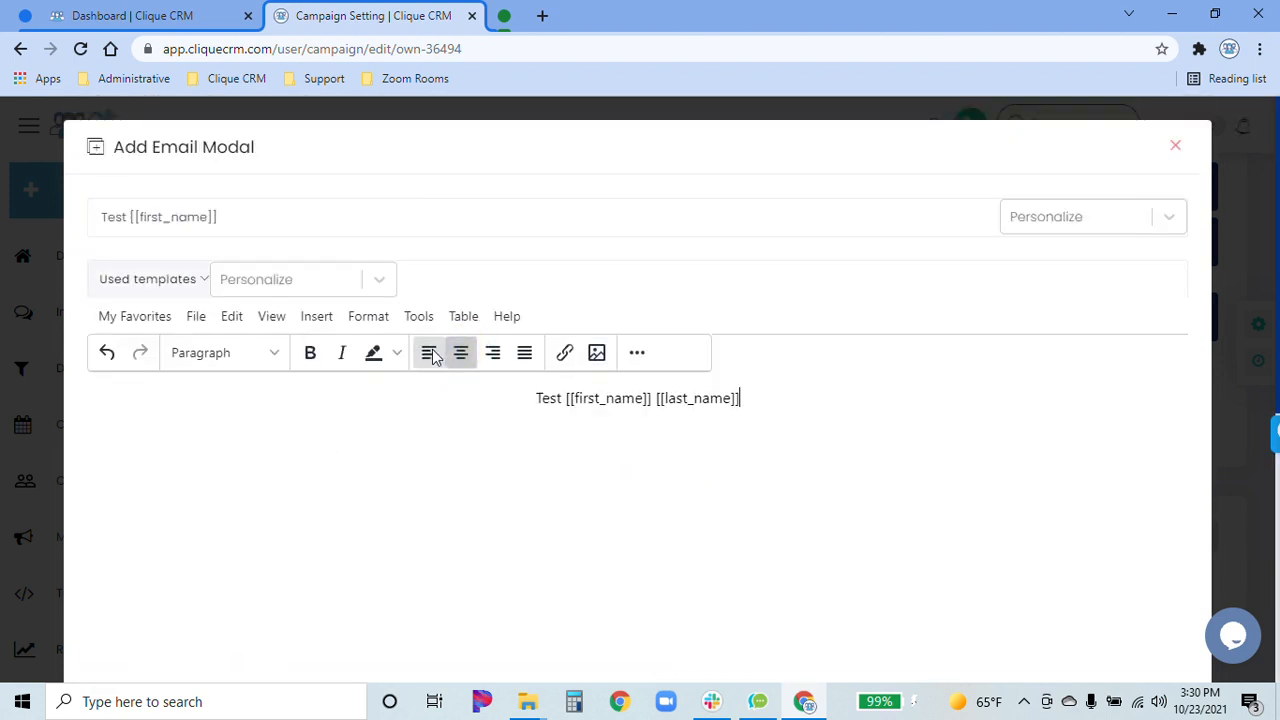
Align the email body text to the left and check the editor's additional formatting tools
left_click(430, 355)
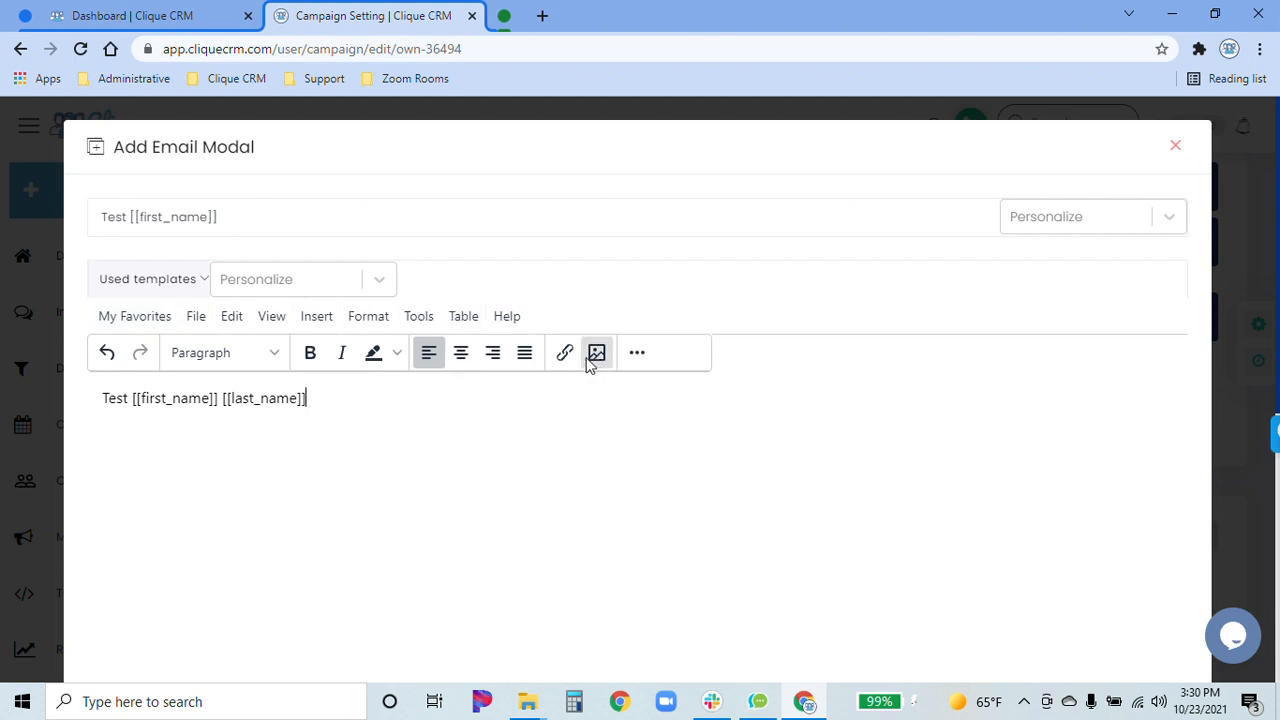
left_click(637, 357)
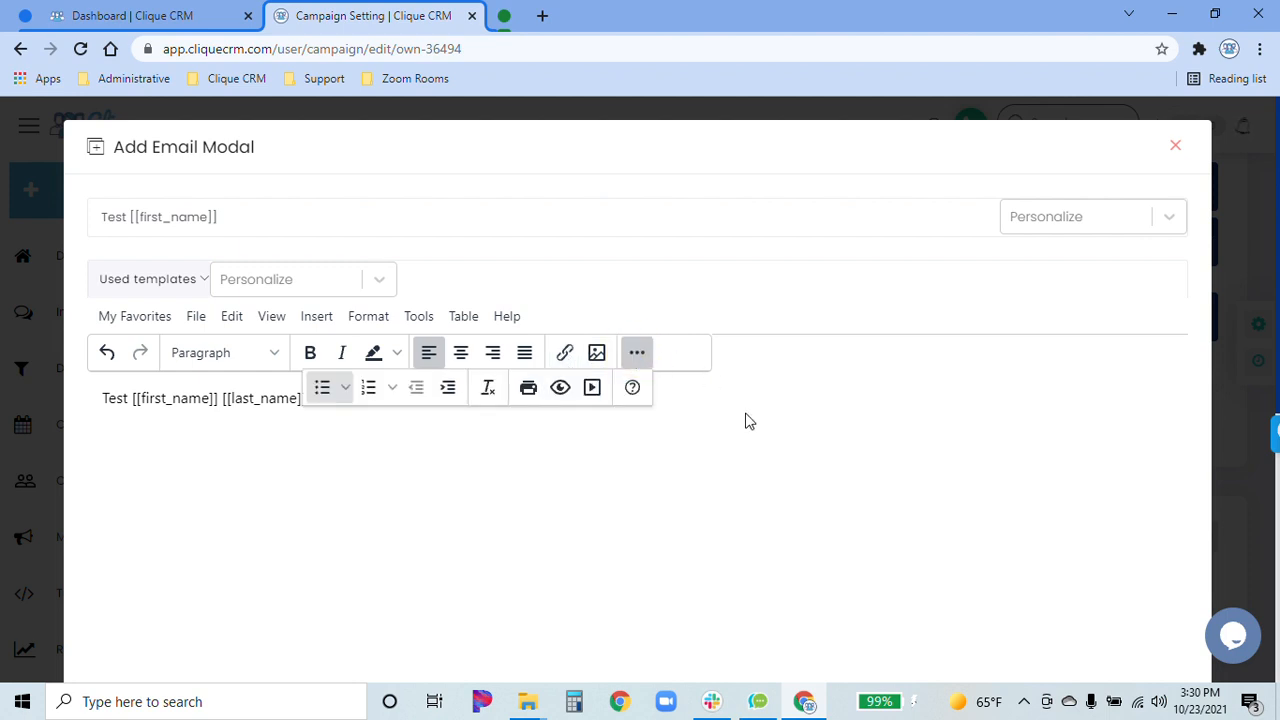
left_click(638, 354)
Examine the hour and minute delay choices for sending the followup later the same day
scroll(549, 457, "down", 4)
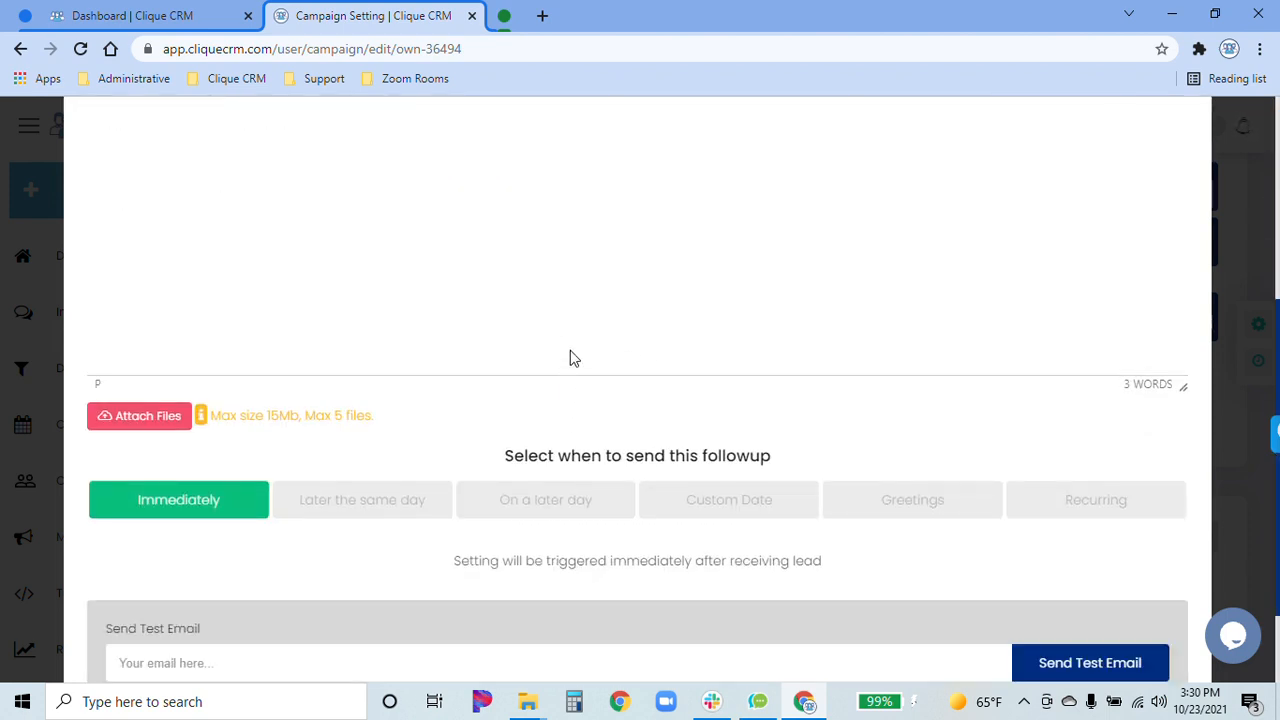
scroll(580, 420, "down", 1)
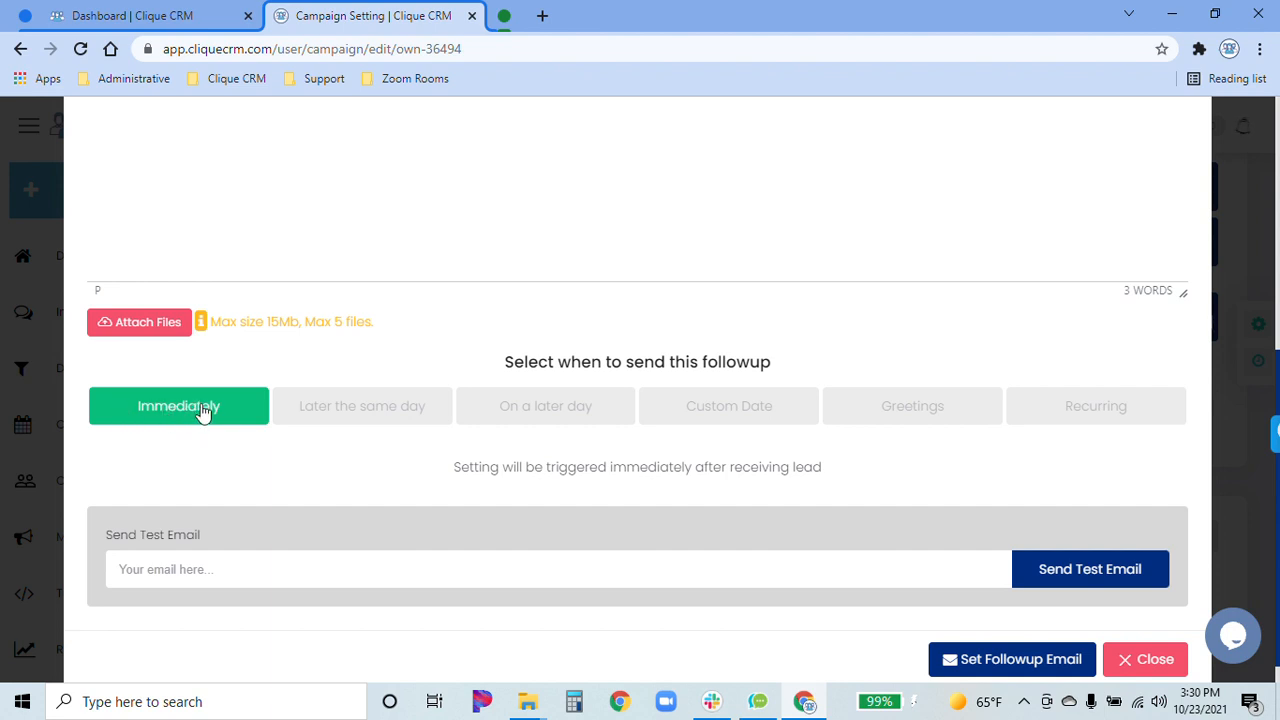
left_click(363, 416)
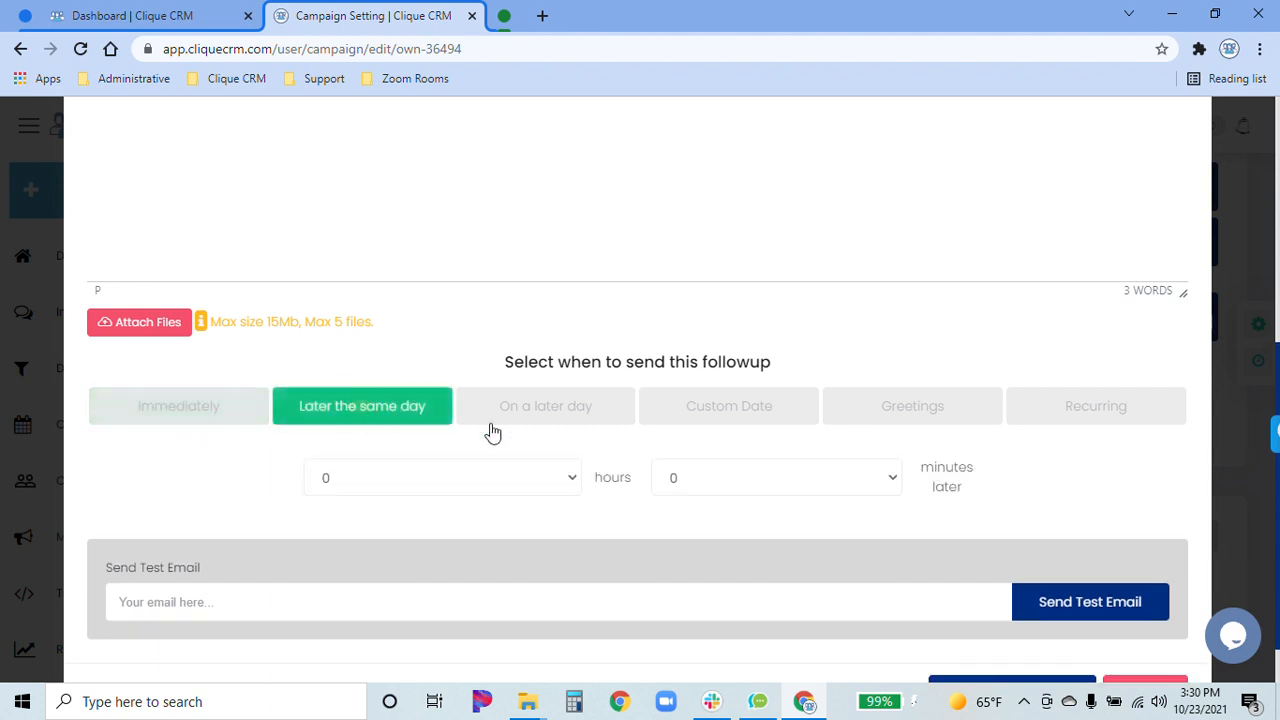
left_click(807, 492)
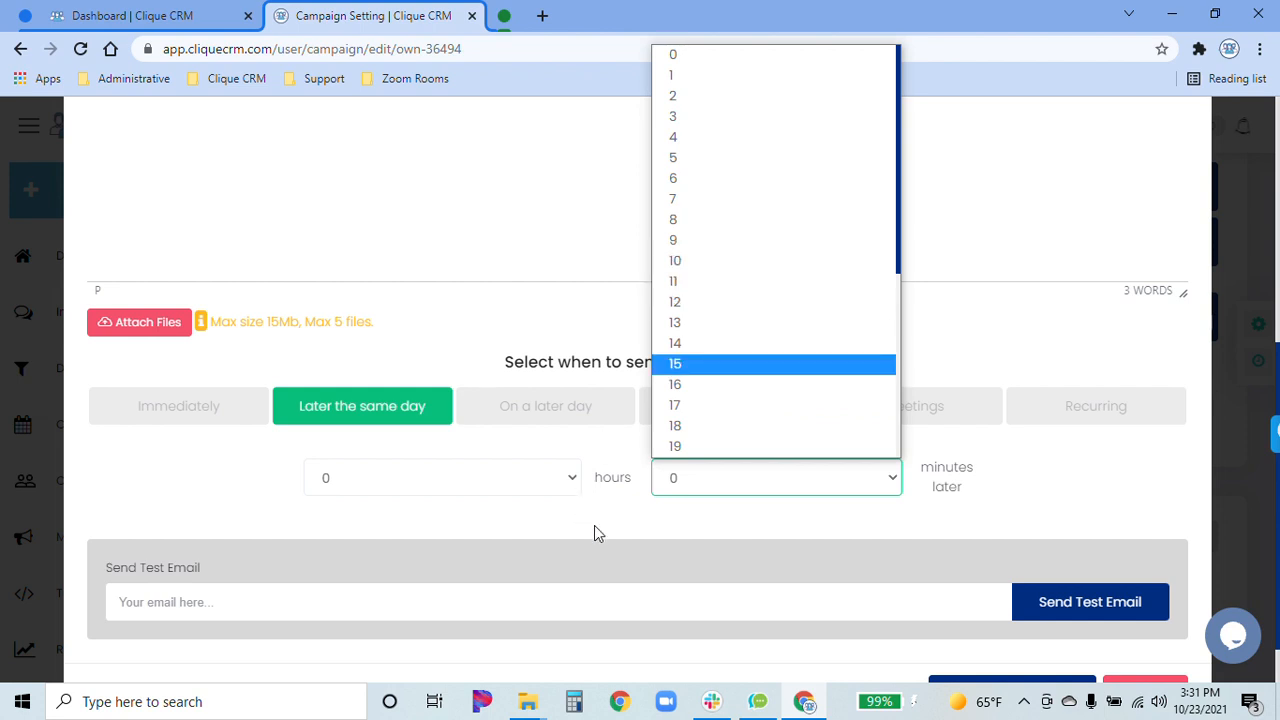
left_click(557, 478)
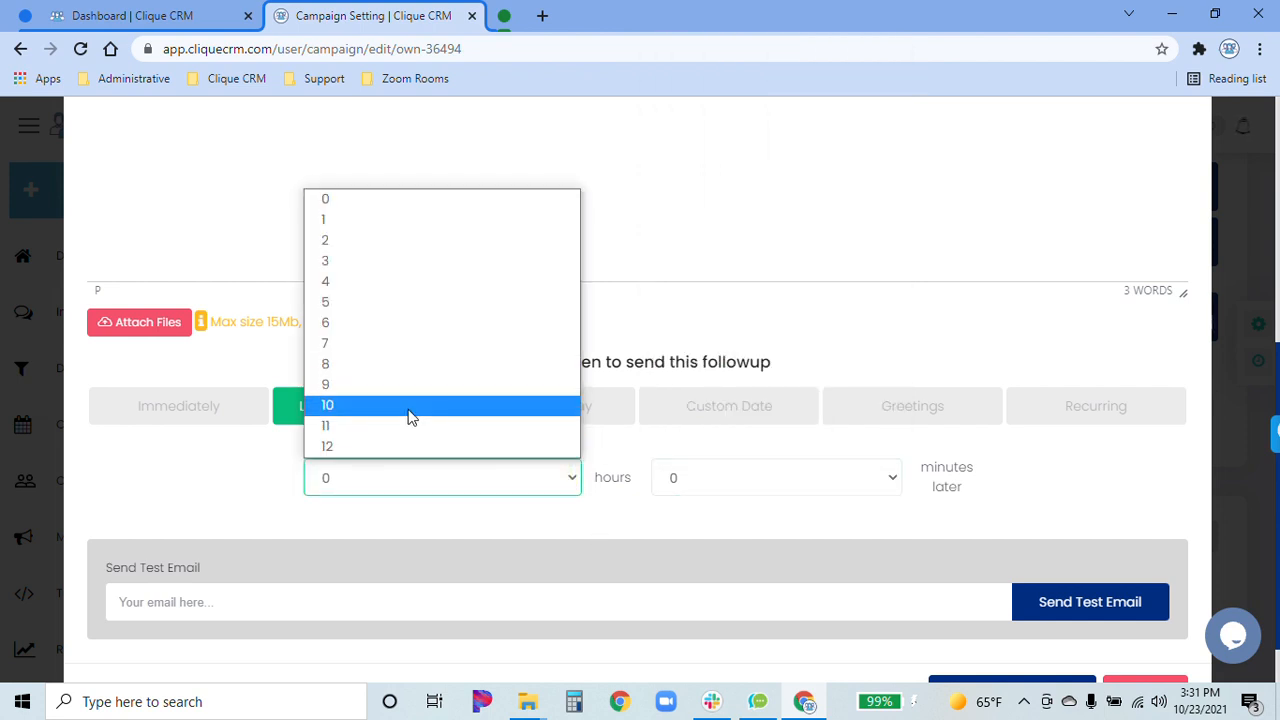
left_click(676, 510)
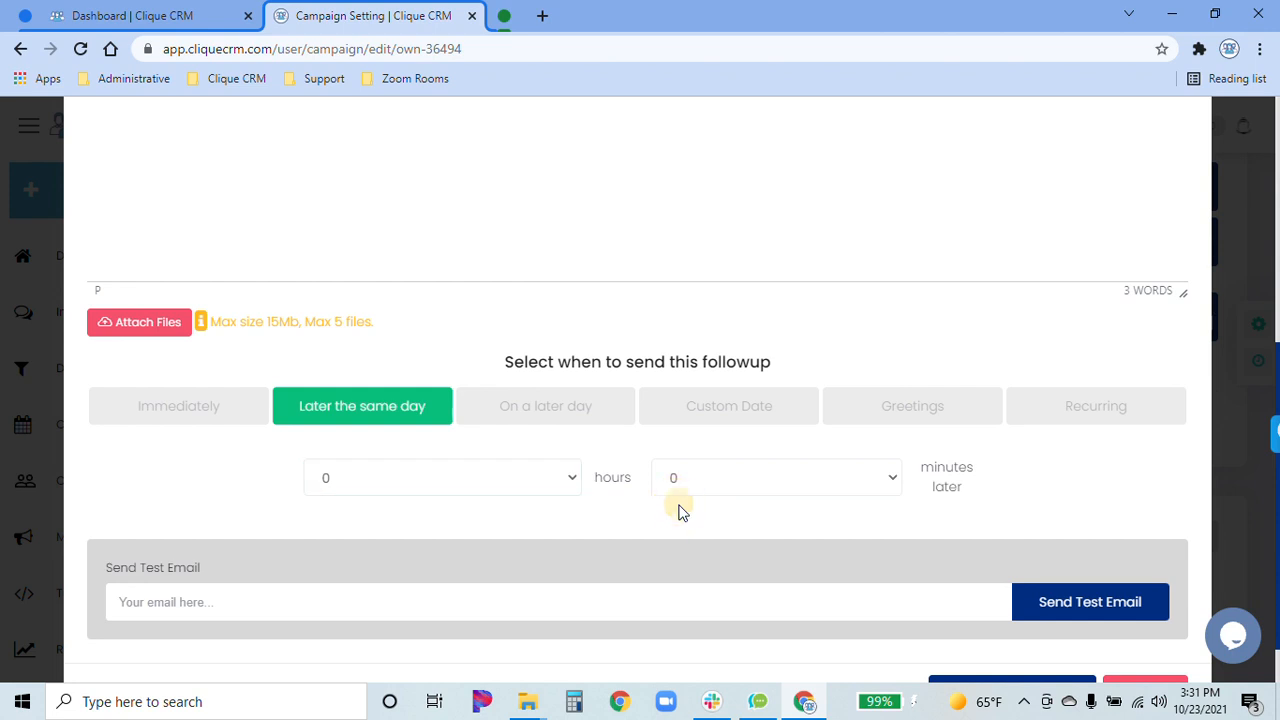
Look through the full range of day numbers available for sending the followup on a later day
left_click(565, 414)
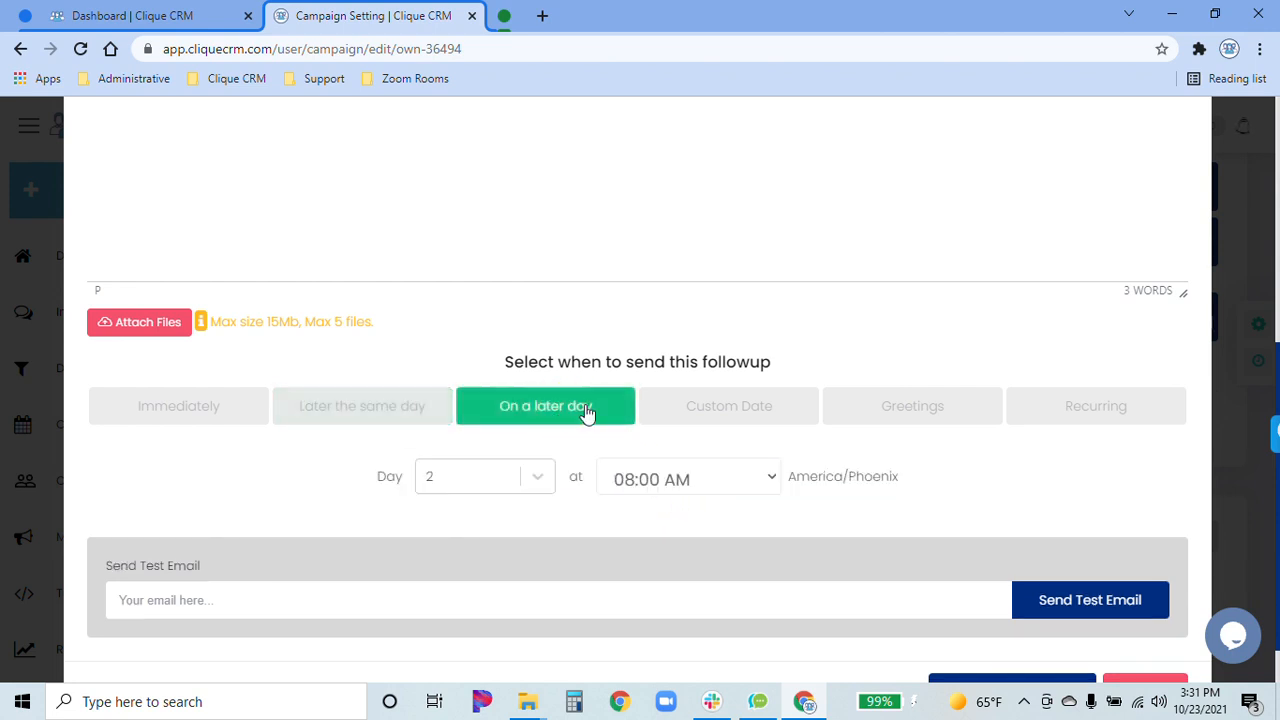
left_click(536, 480)
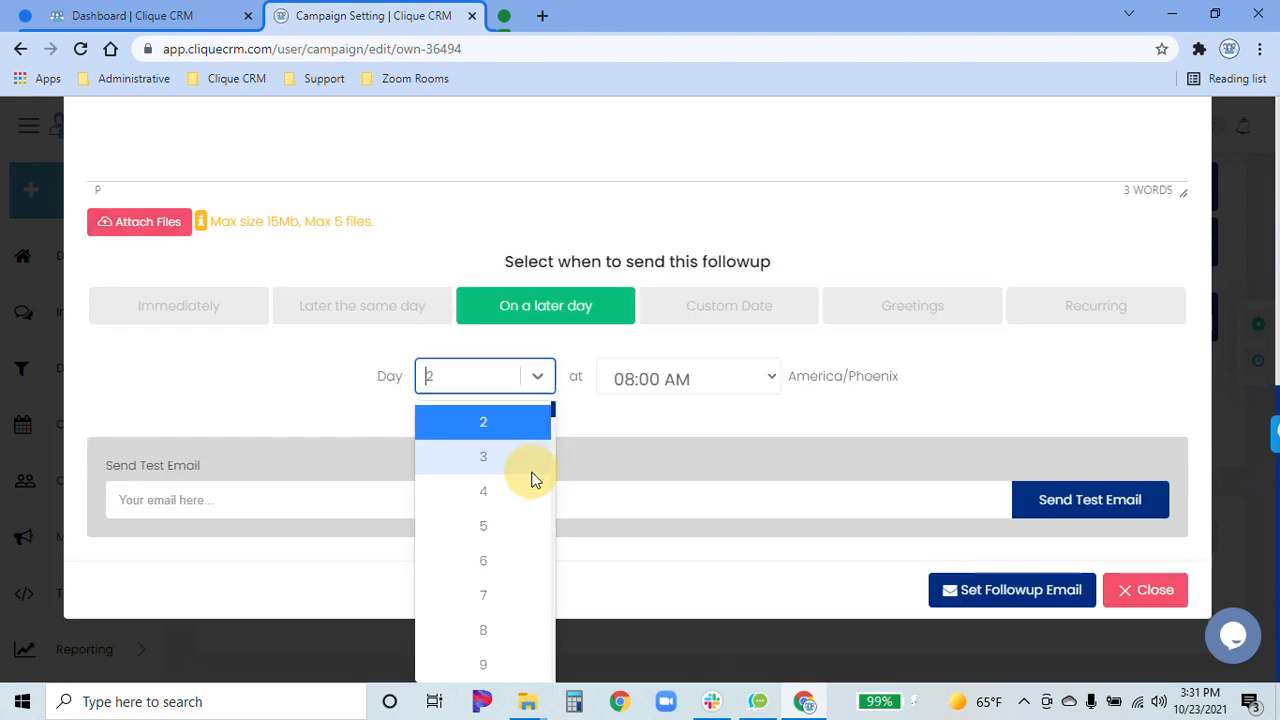
scroll(505, 510, "down", 20)
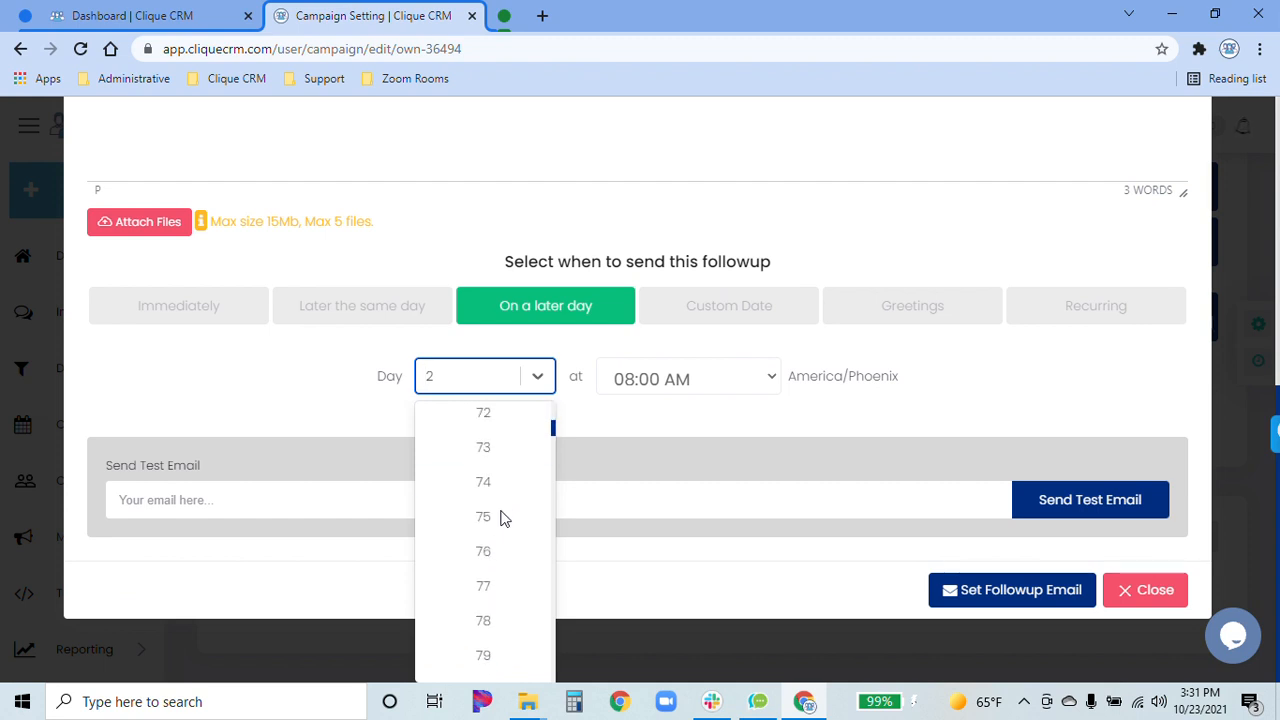
scroll(501, 517, "down", 20)
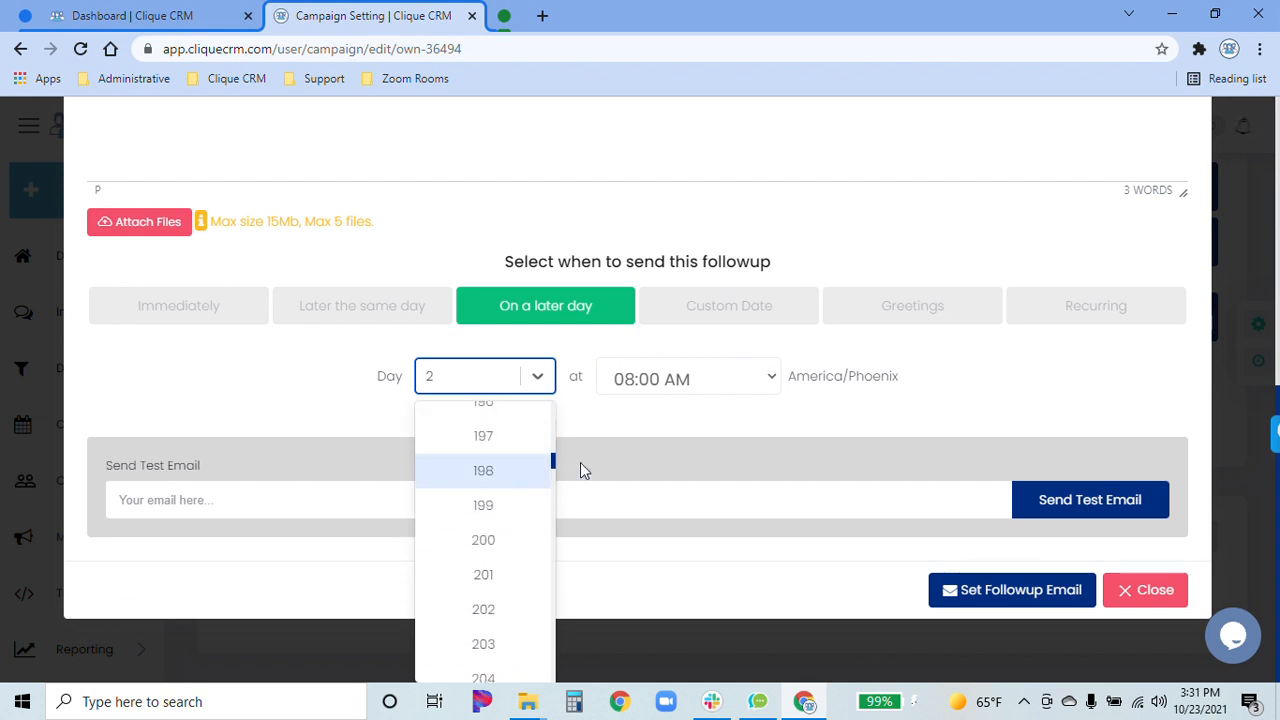
left_click_drag(551, 463, 560, 706)
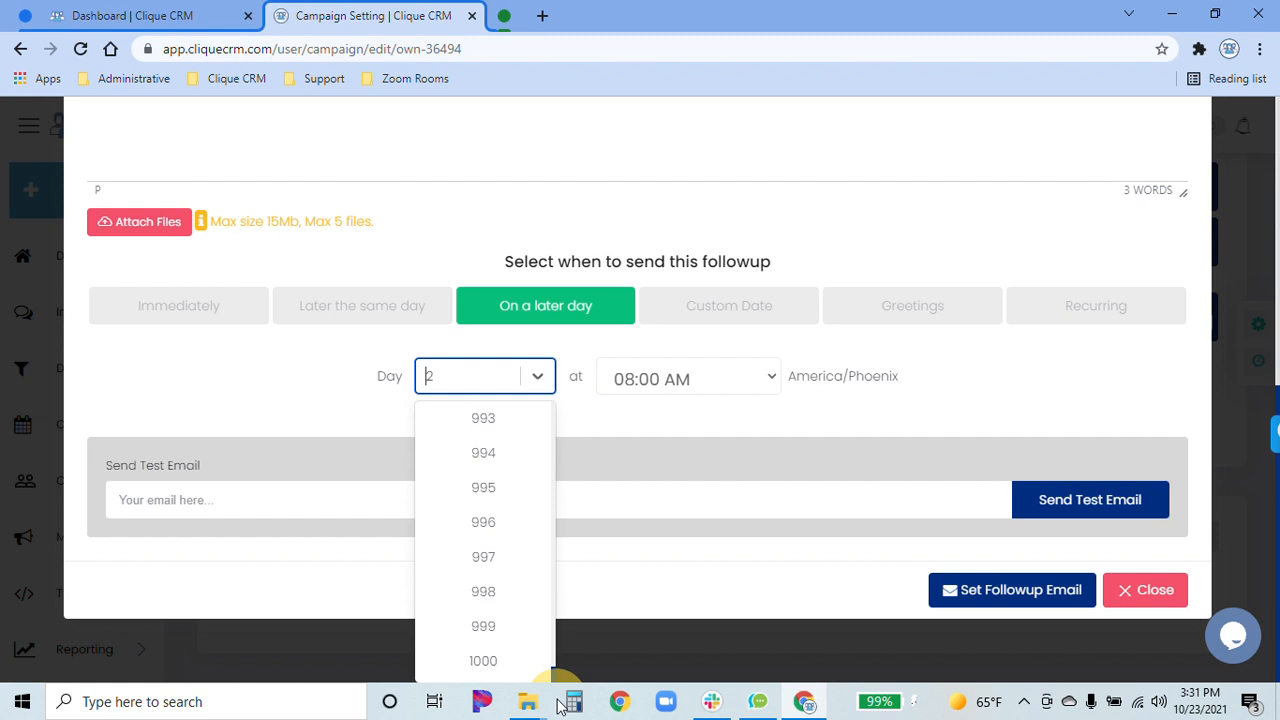
left_click_drag(560, 706, 552, 403)
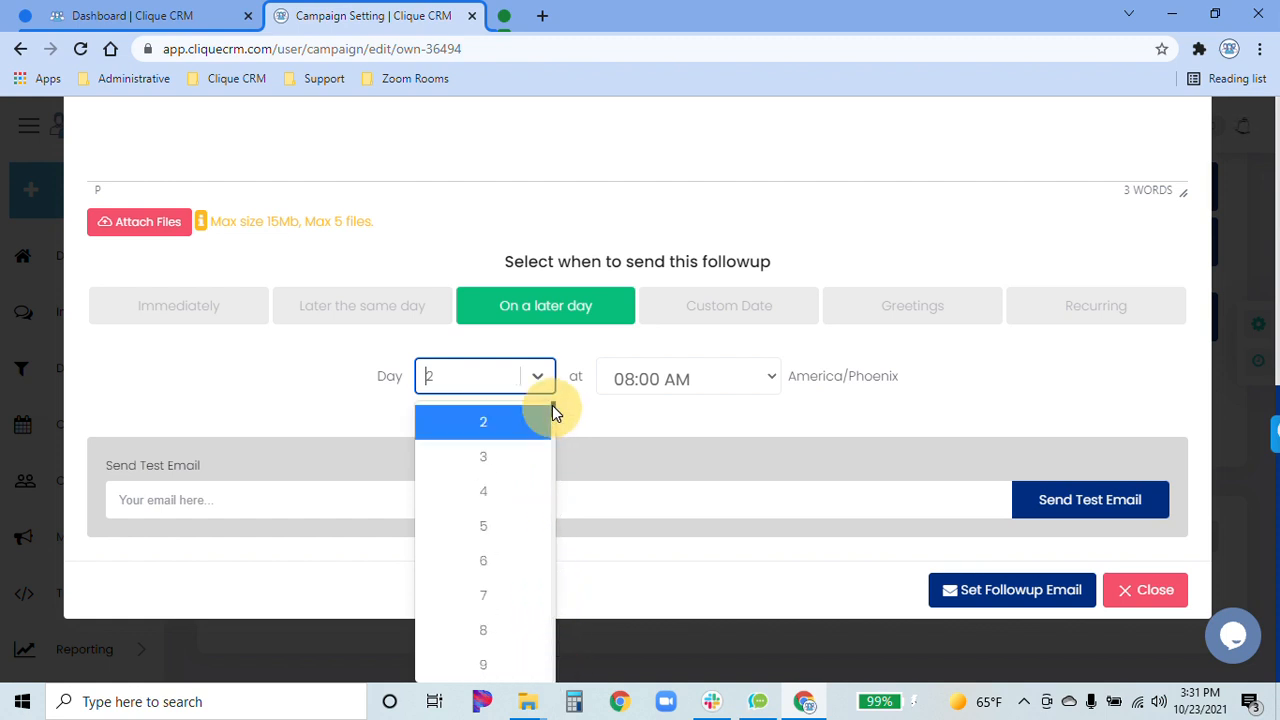
left_click(659, 421)
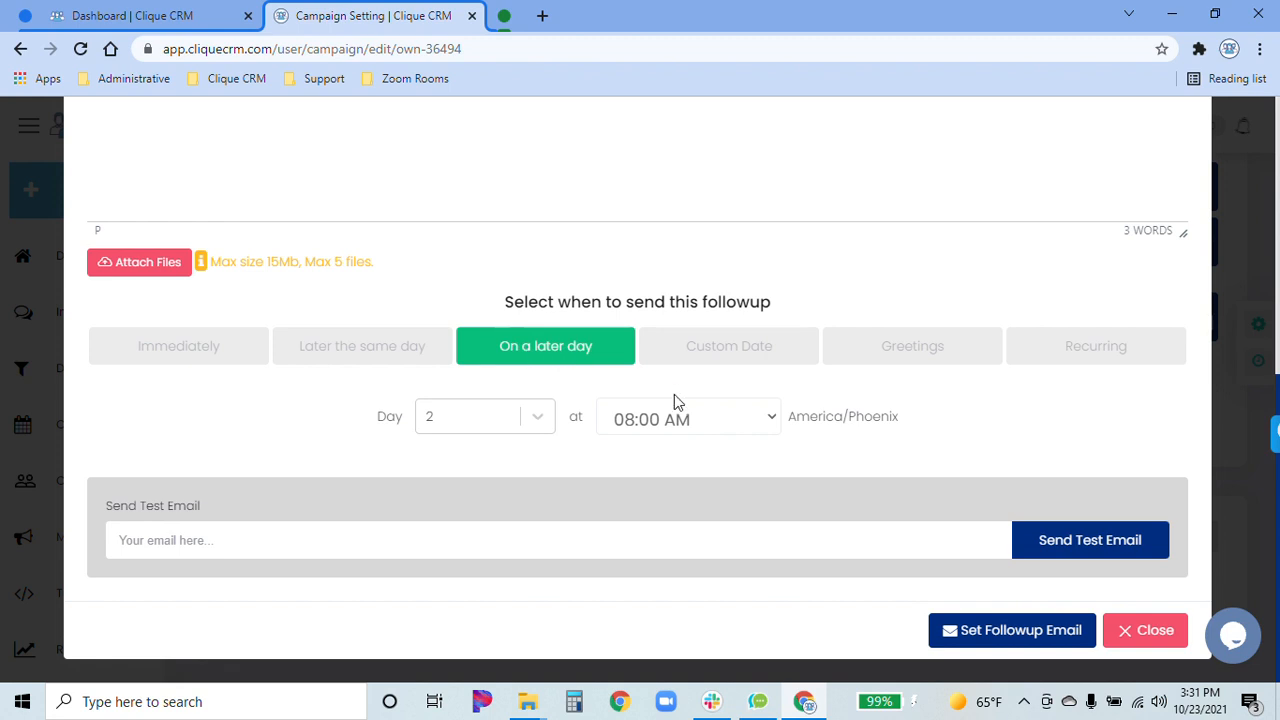
Examine the send-time choices and the time zone for a followup sent on a later day
left_click(737, 422)
left_click(722, 435)
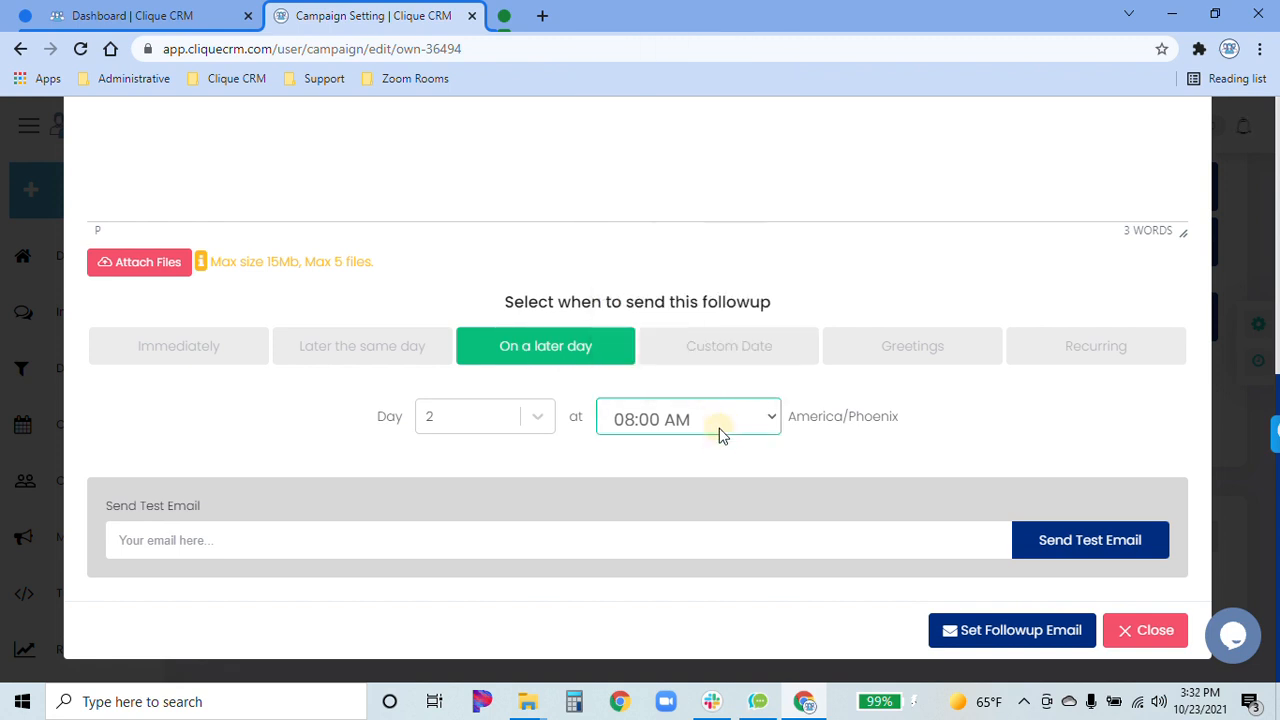
left_click(729, 349)
left_click(636, 350)
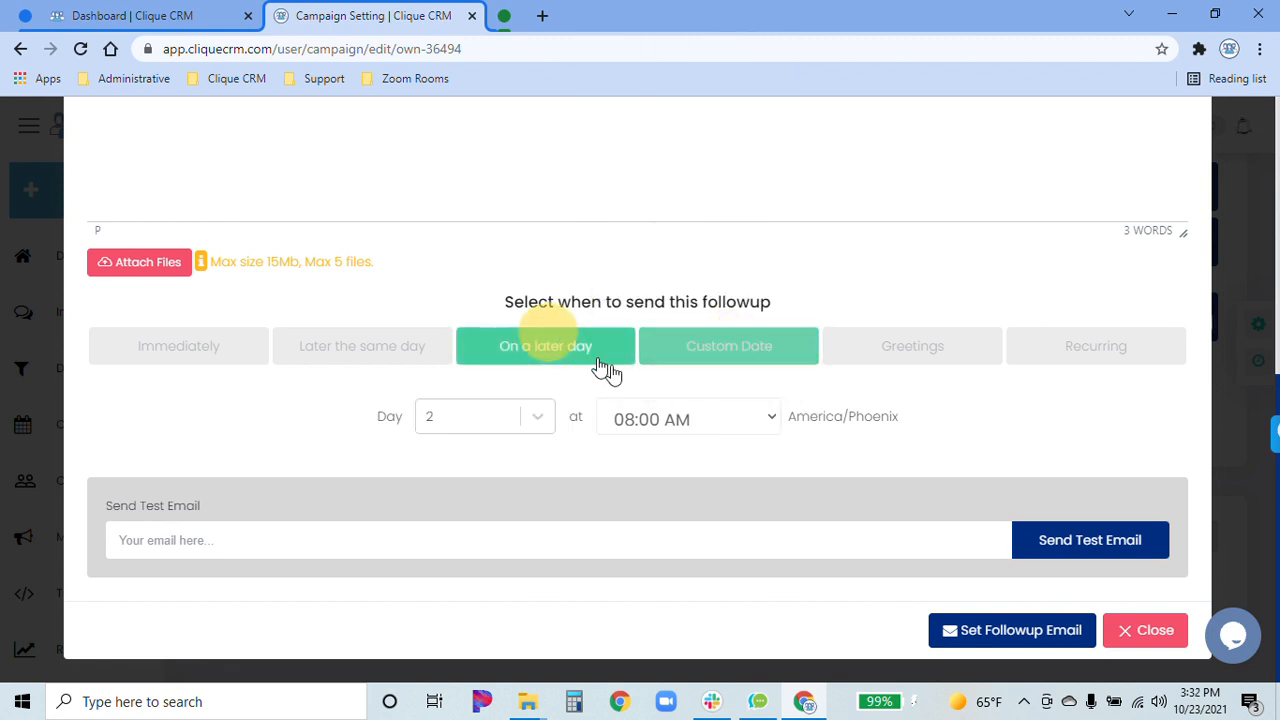
left_click(714, 432)
scroll(718, 362, "down", 2)
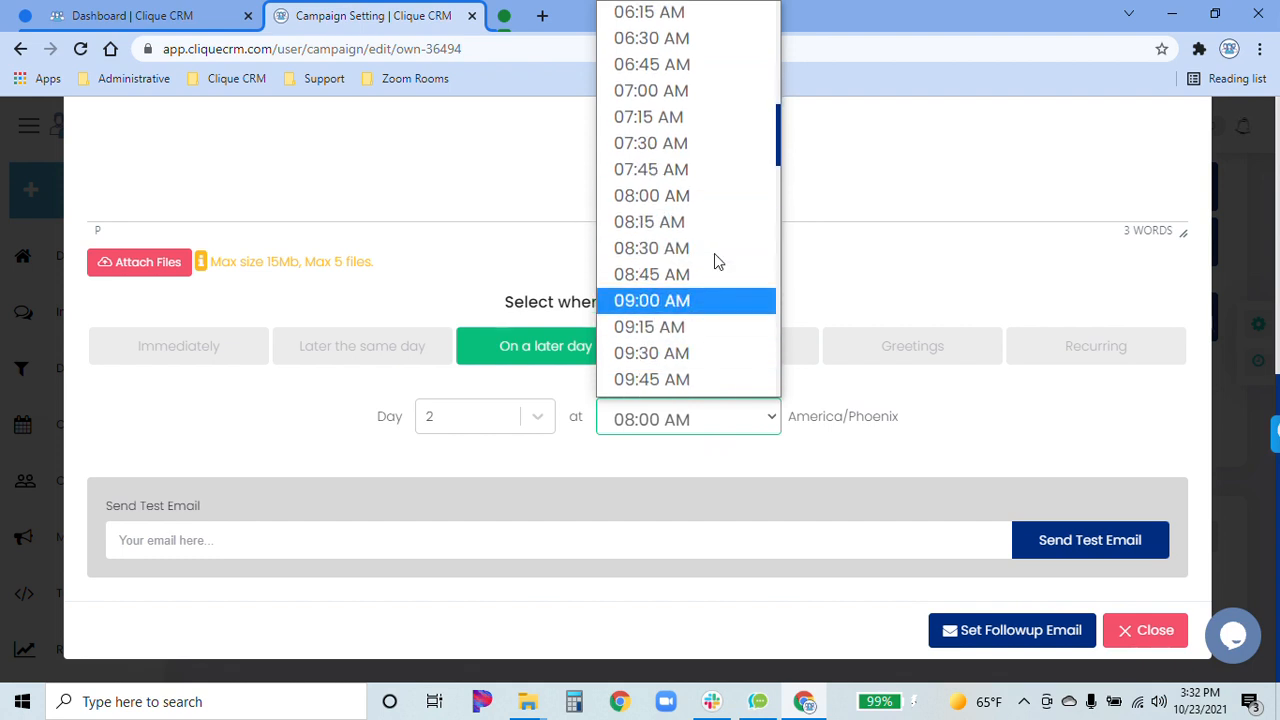
left_click(716, 419)
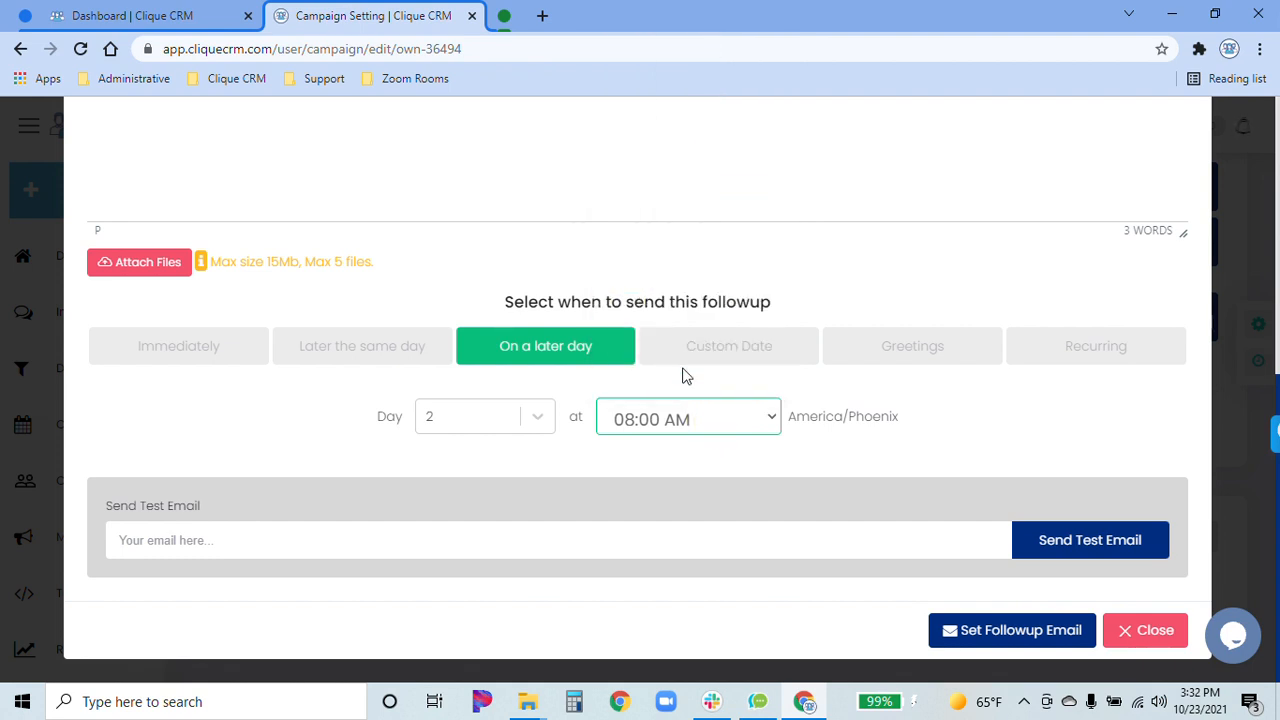
left_click_drag(893, 416, 793, 416)
left_click(958, 421)
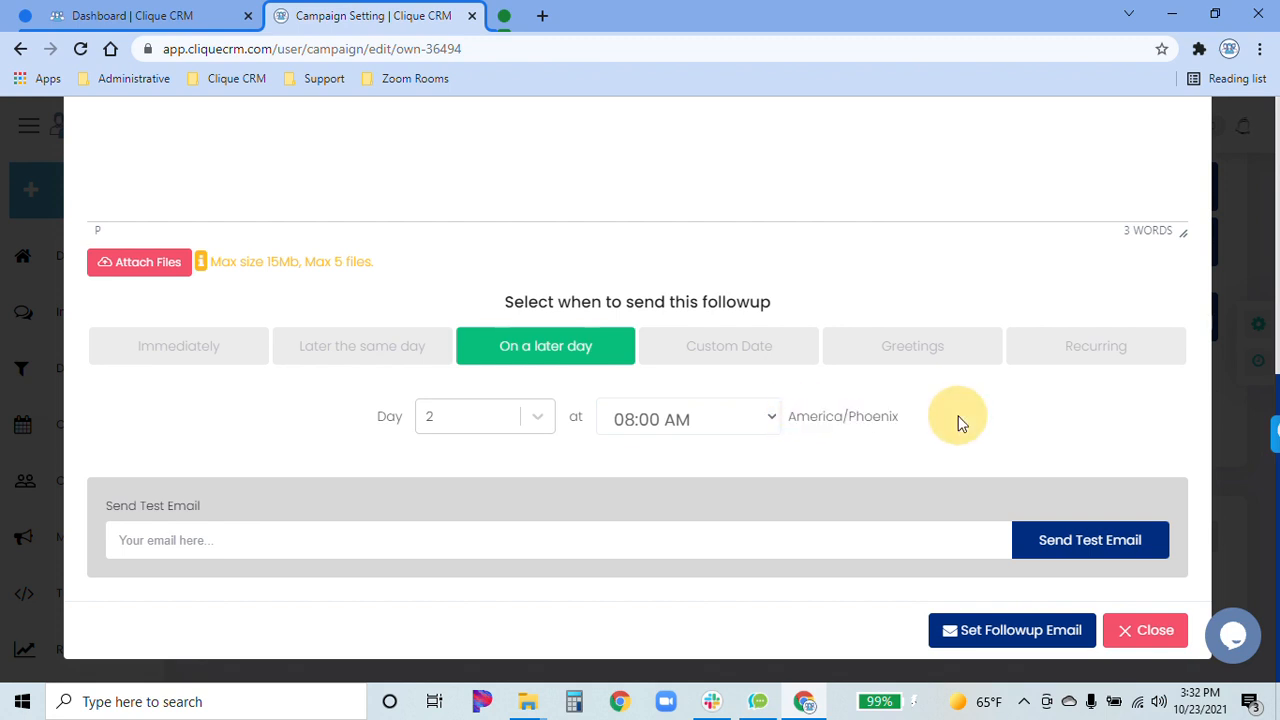
Review the Custom Date calendar and the occasion and time choices of the Greetings timing
left_click(736, 360)
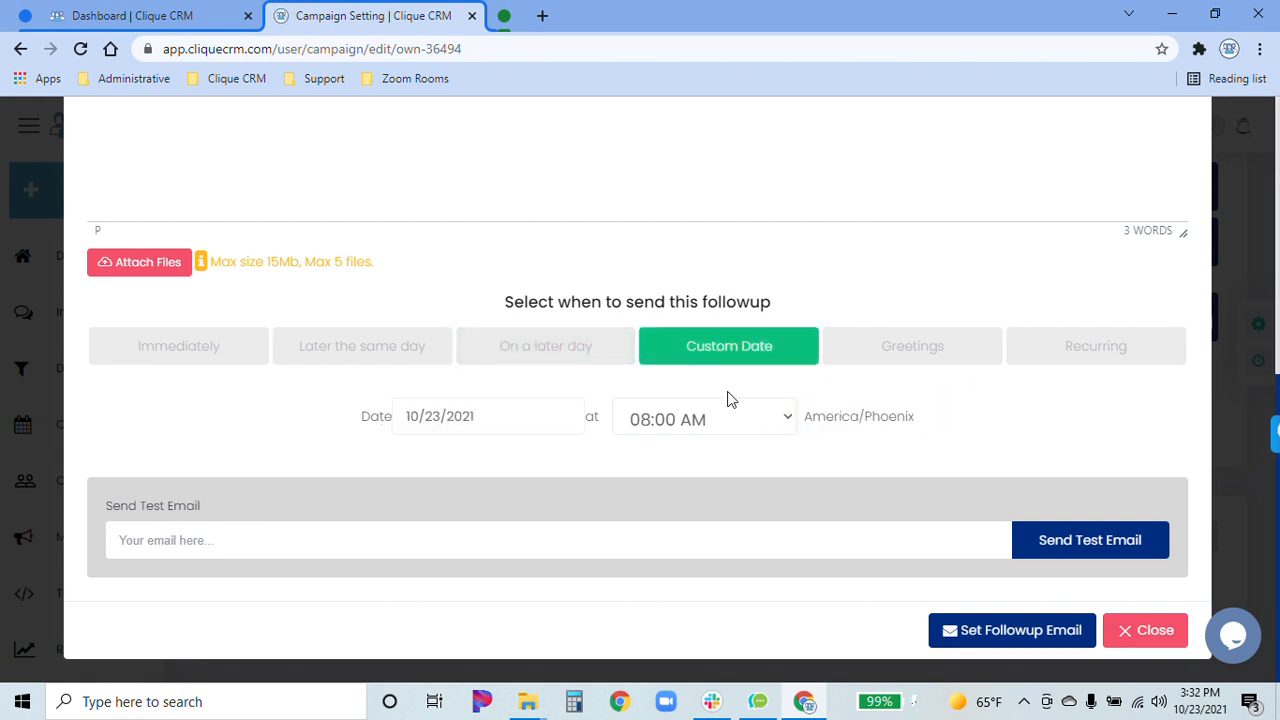
left_click(512, 410)
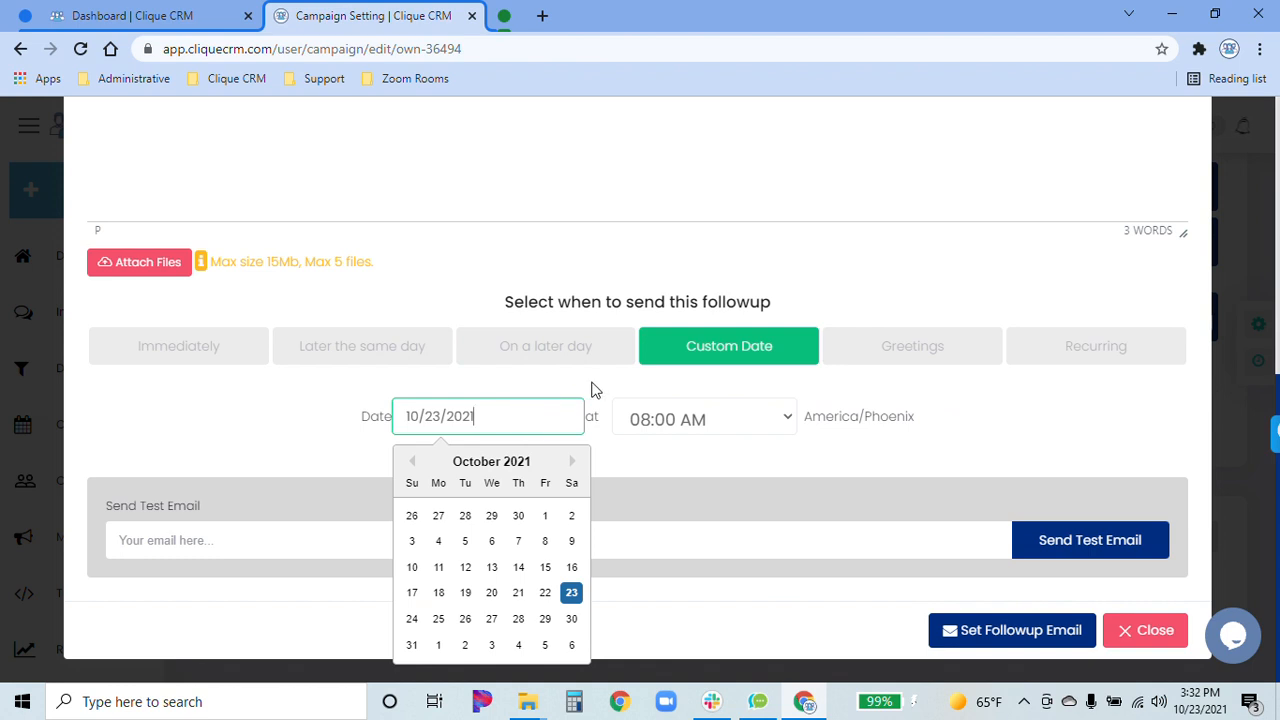
left_click(916, 357)
left_click(538, 424)
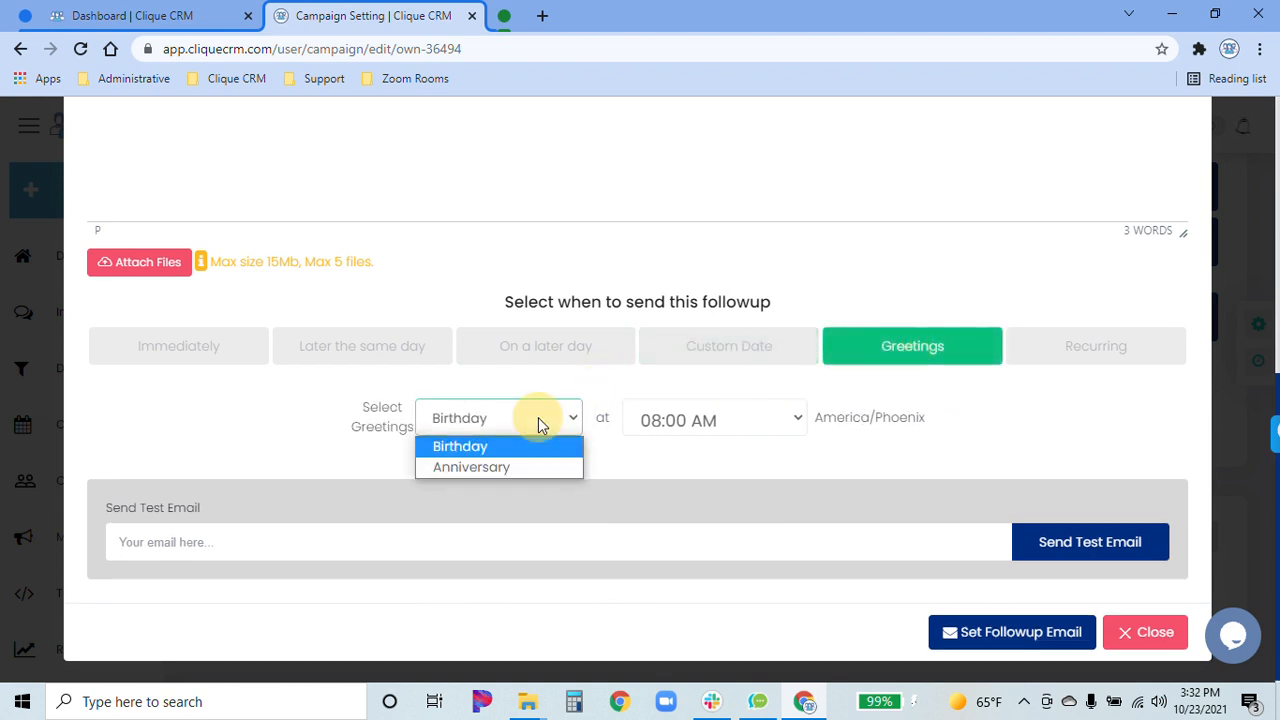
left_click(666, 465)
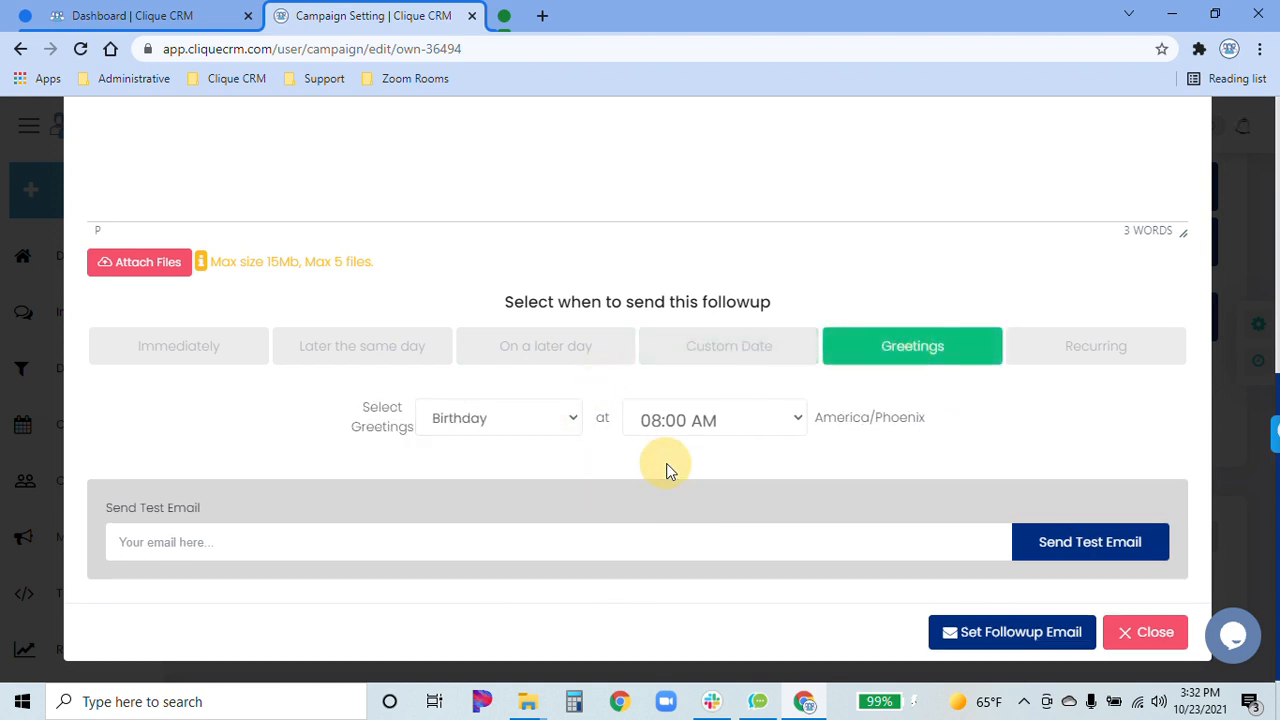
left_click(548, 424)
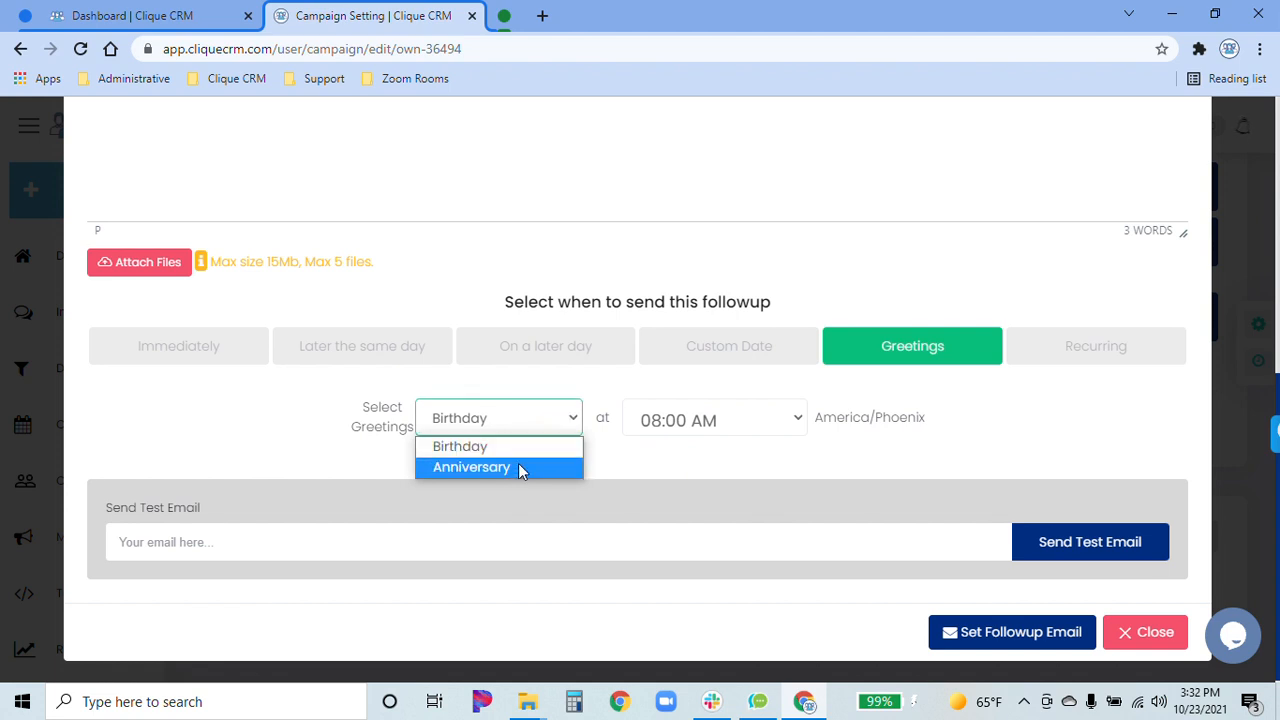
left_click(678, 456)
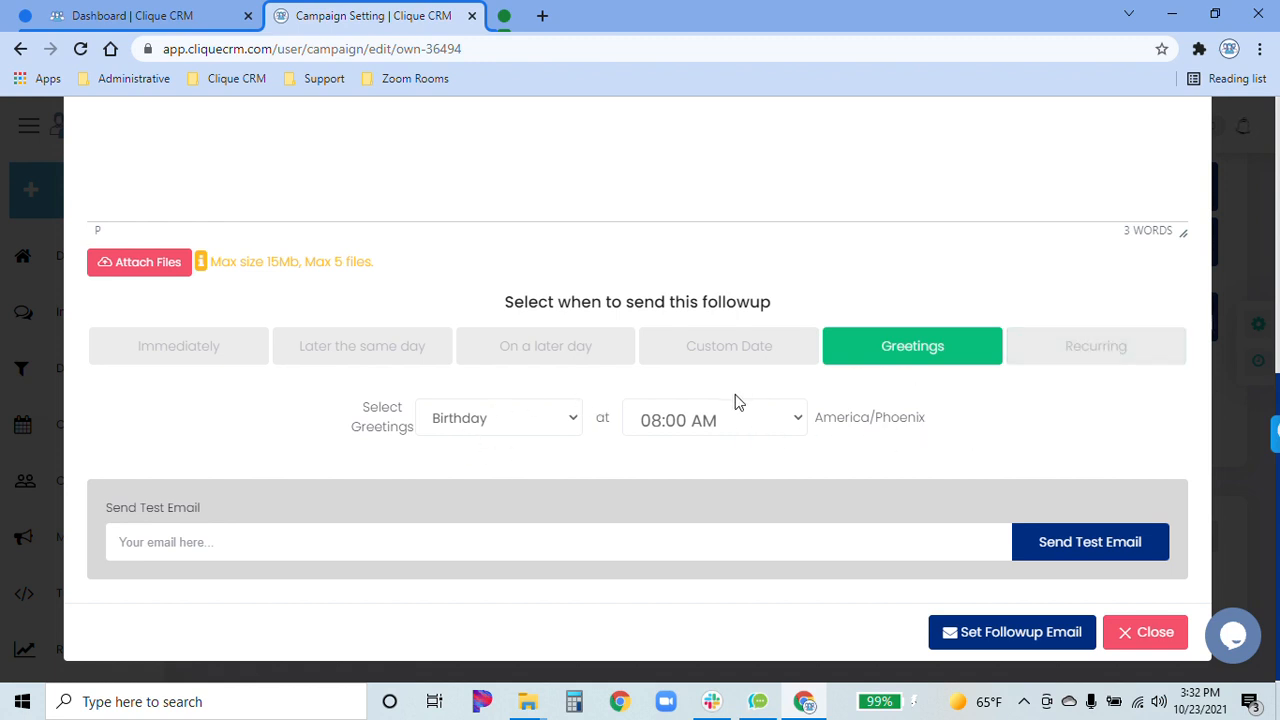
left_click(723, 420)
key("Down")
left_click(938, 464)
Switch the followup timing to Recurring and look through the available repeat intervals in days
left_click(1097, 350)
left_click(590, 419)
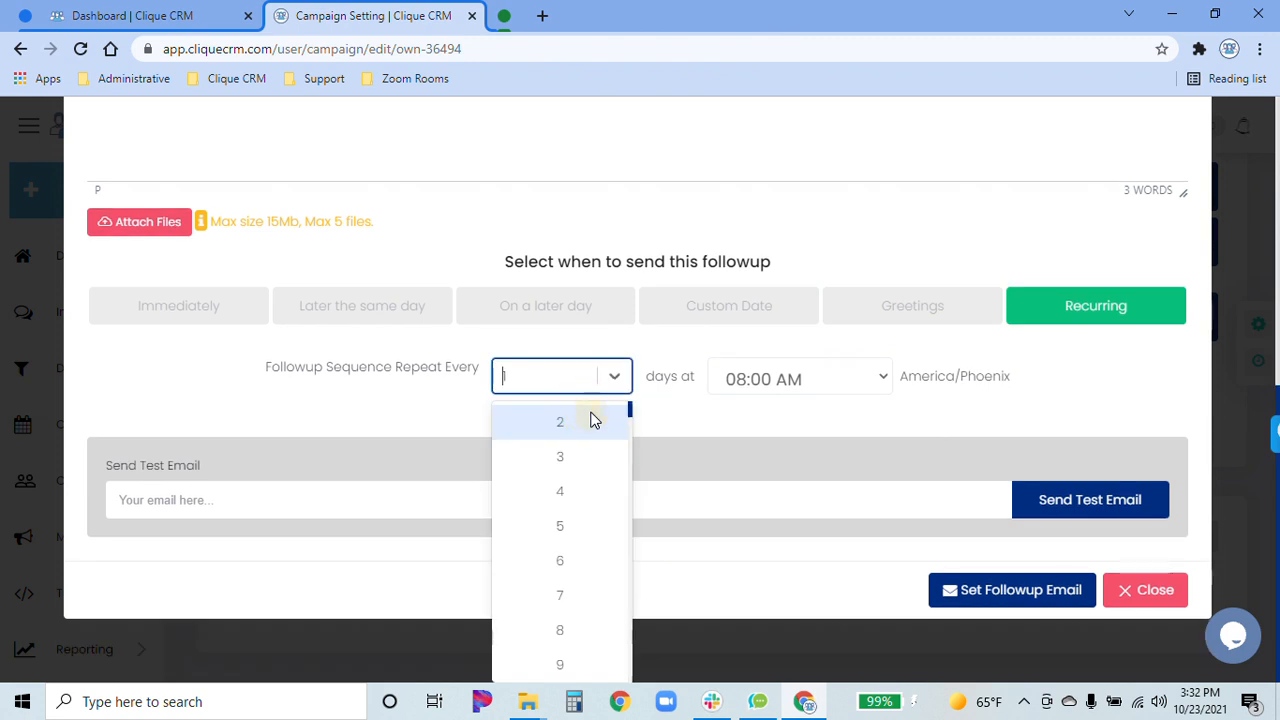
scroll(581, 431, "down", 7)
scroll(581, 434, "down", 6)
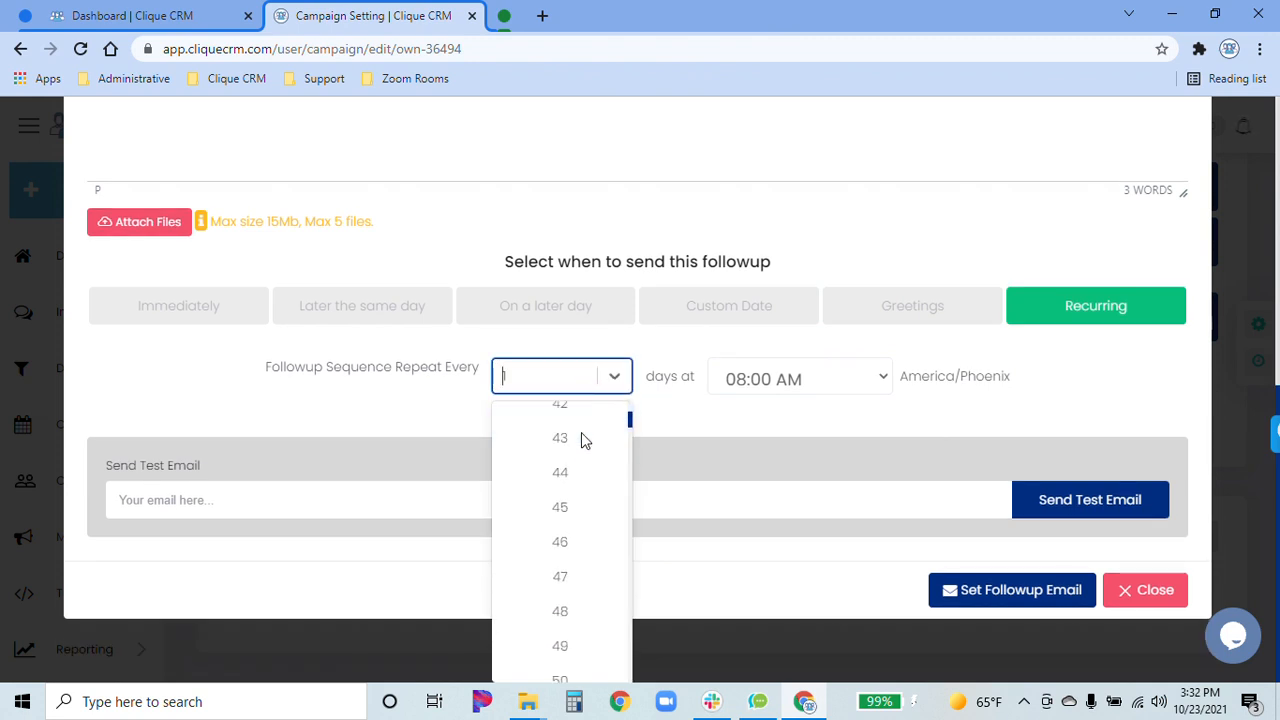
scroll(581, 521, "up", 2)
scroll(581, 521, "up", 3)
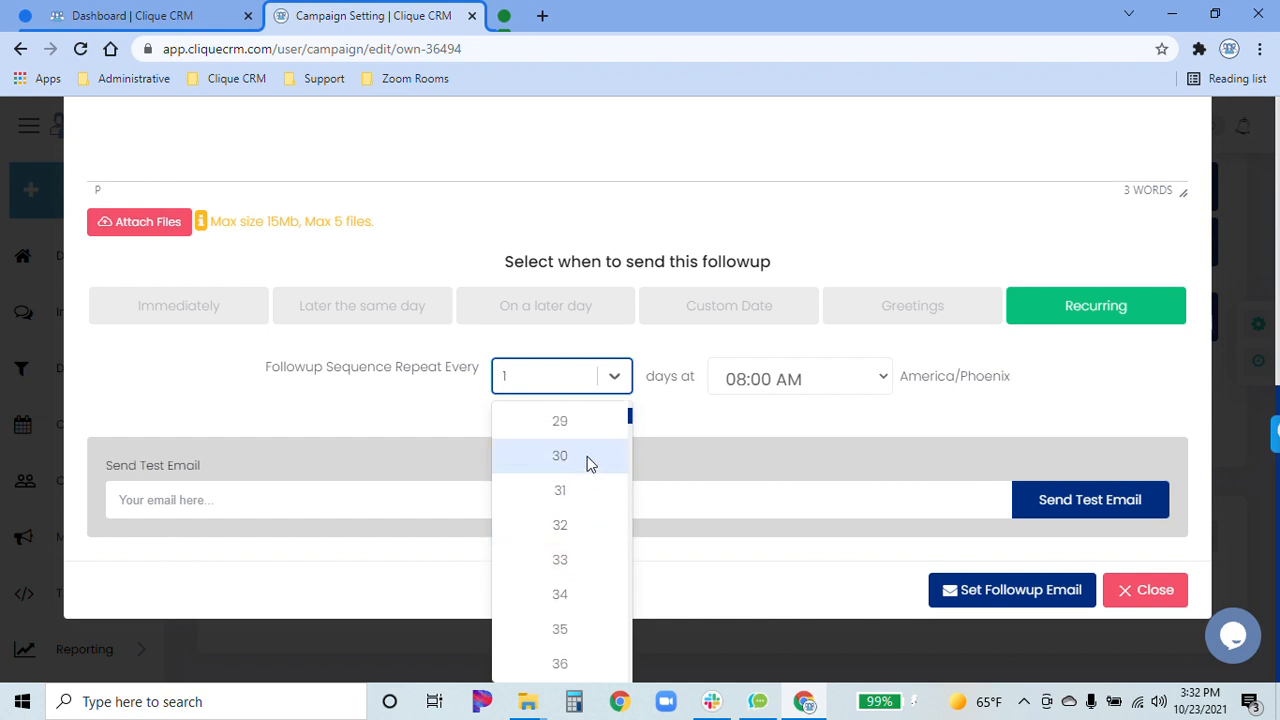
left_click(686, 418)
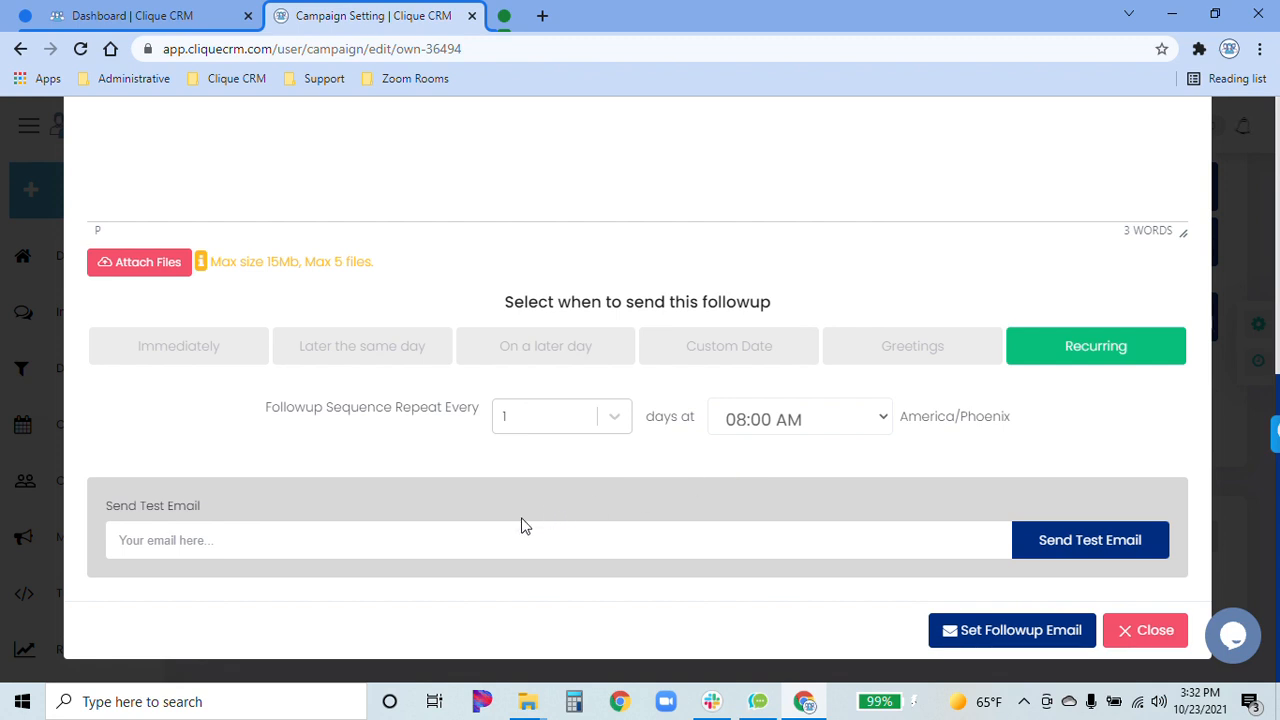
Review the email's subject, body, send timing and test email section
scroll(617, 514, "up", 5)
scroll(546, 549, "down", 3)
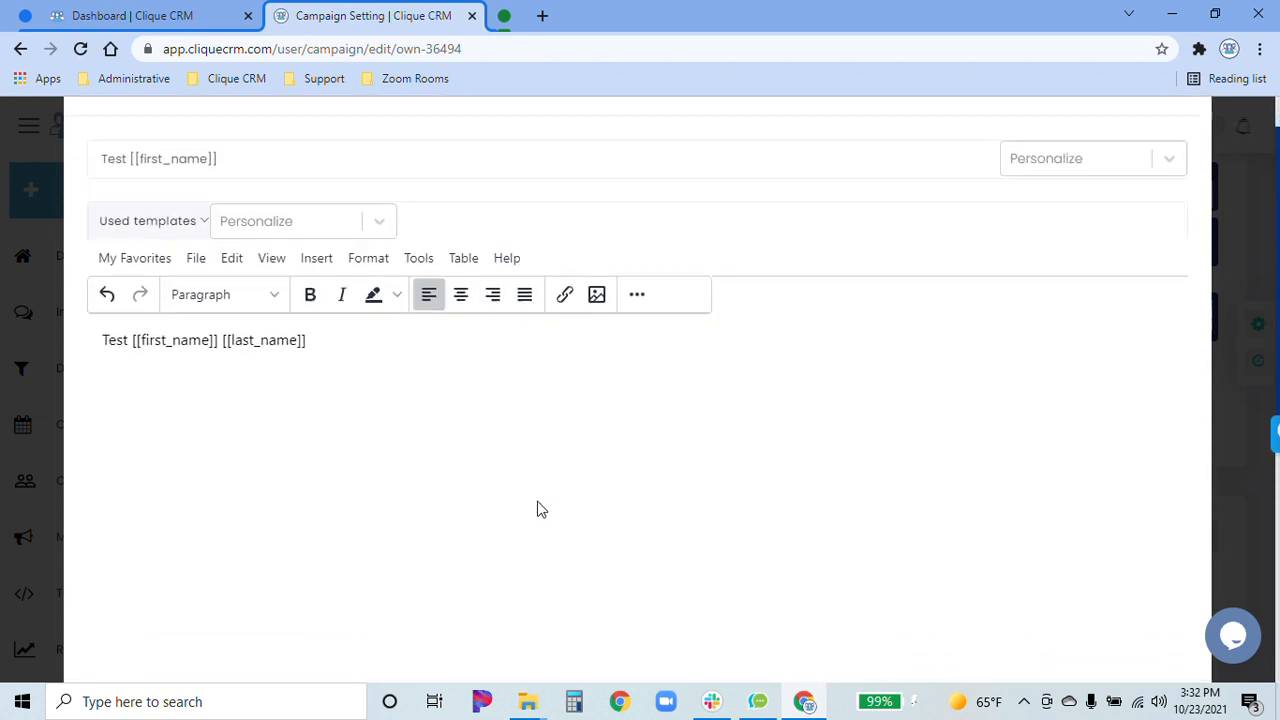
scroll(617, 486, "down", 3)
left_click(606, 417)
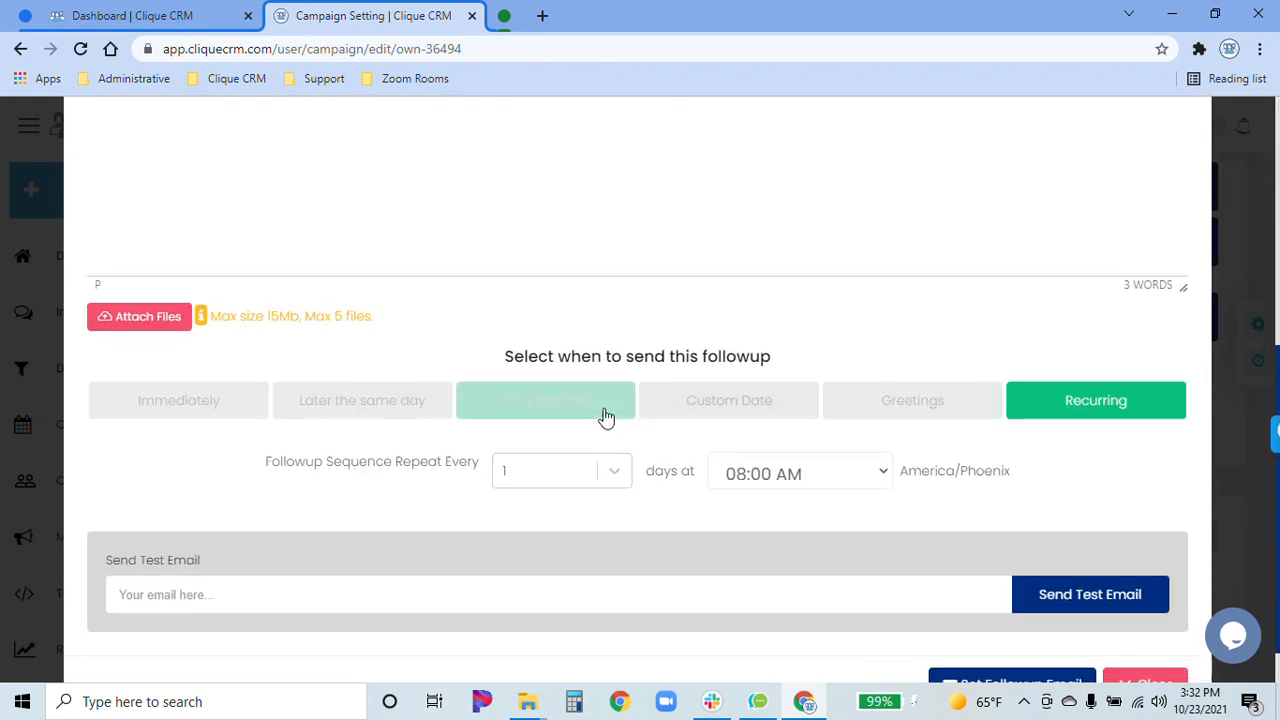
scroll(590, 440, "down", 1)
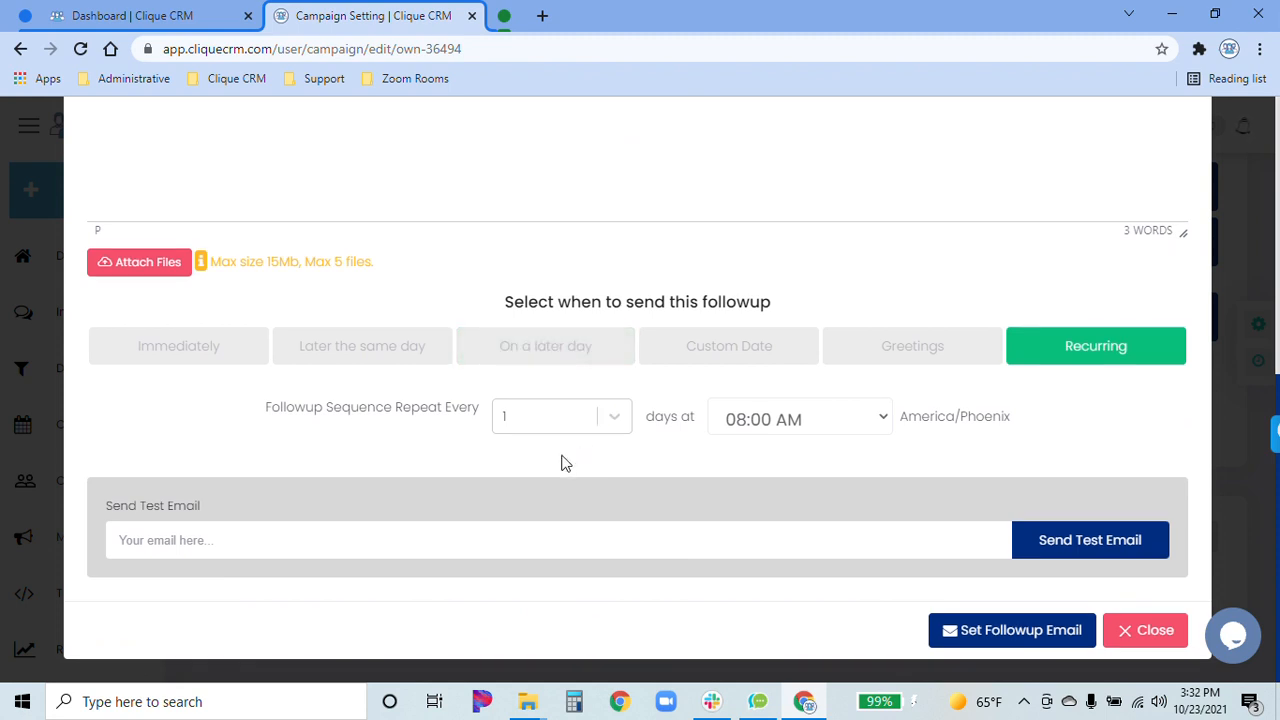
left_click(428, 531)
left_click(455, 504)
scroll(600, 477, "up", 3)
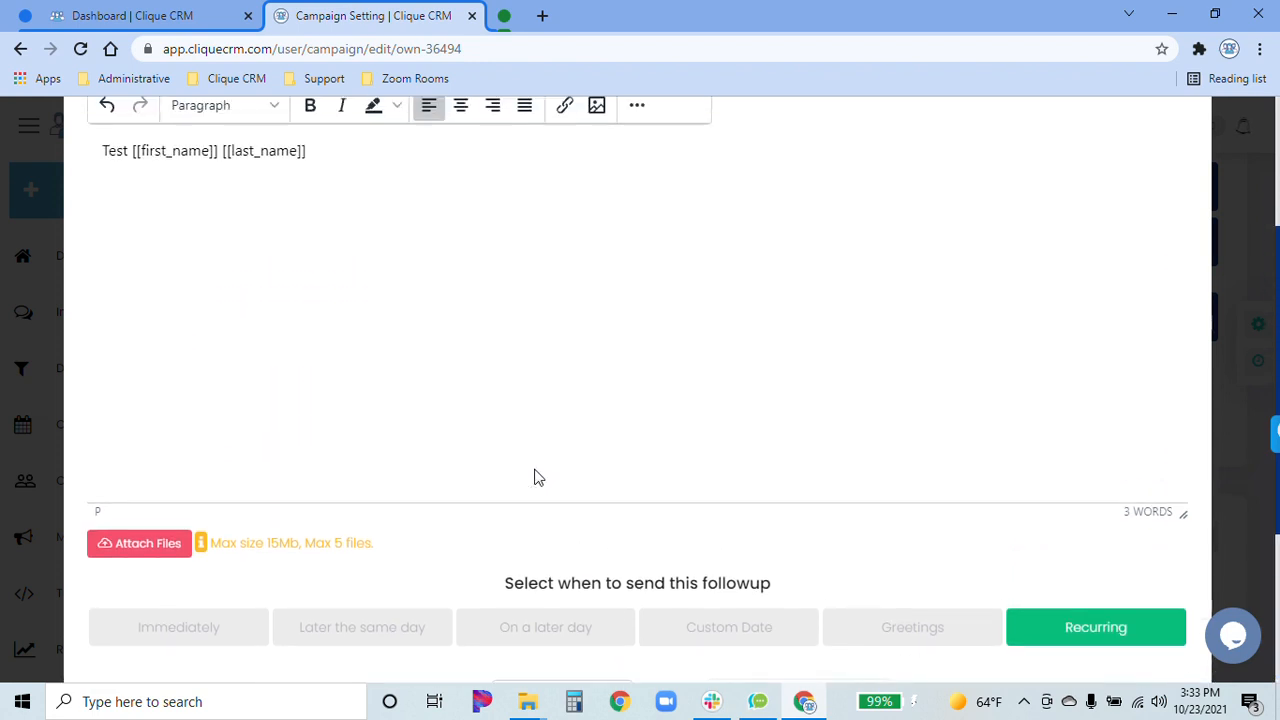
scroll(534, 477, "down", 3)
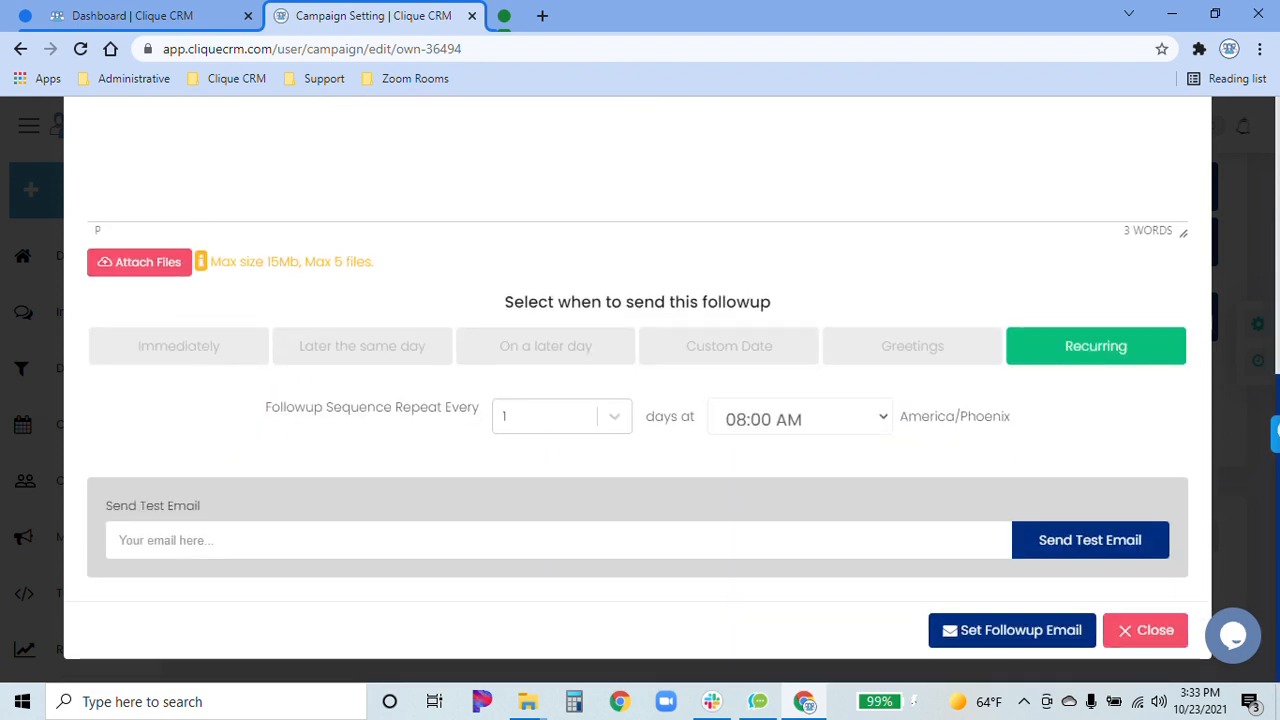
Examine the first-name and last-name merge fields in the email body along with the followup's timing and test email sections
scroll(410, 522, "up", 3)
left_click_drag(306, 338, 130, 345)
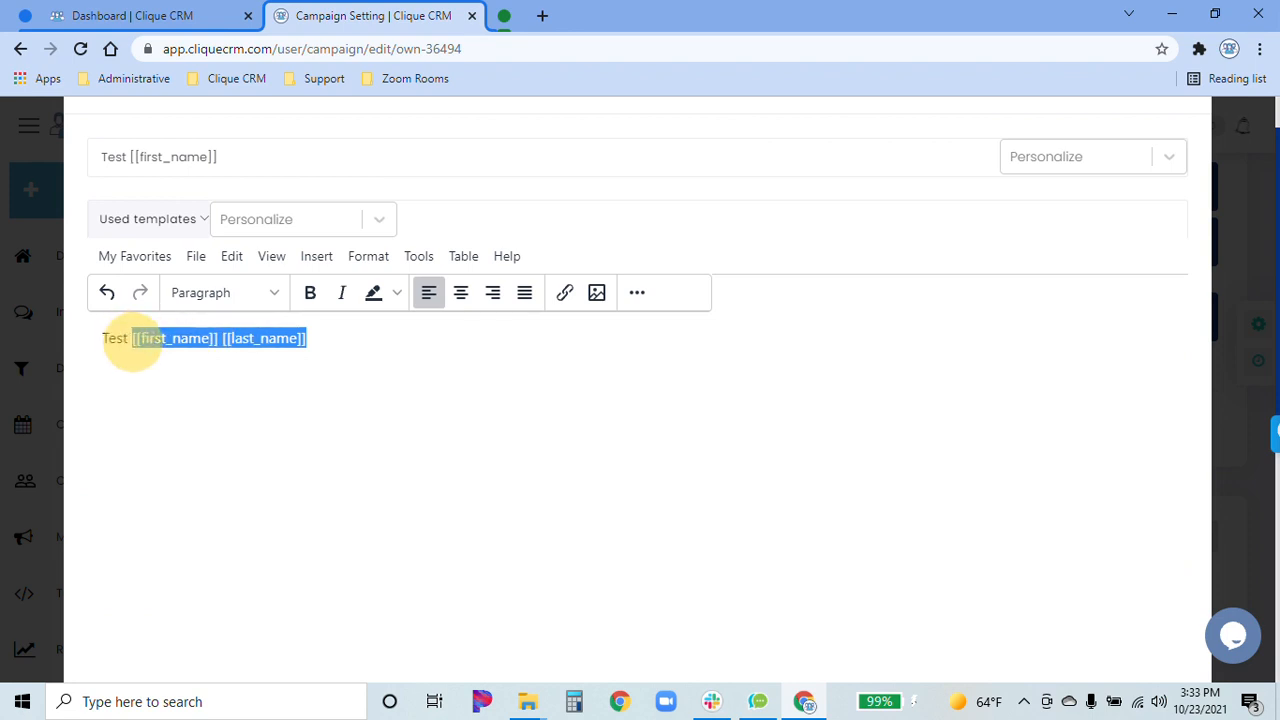
left_click(516, 346)
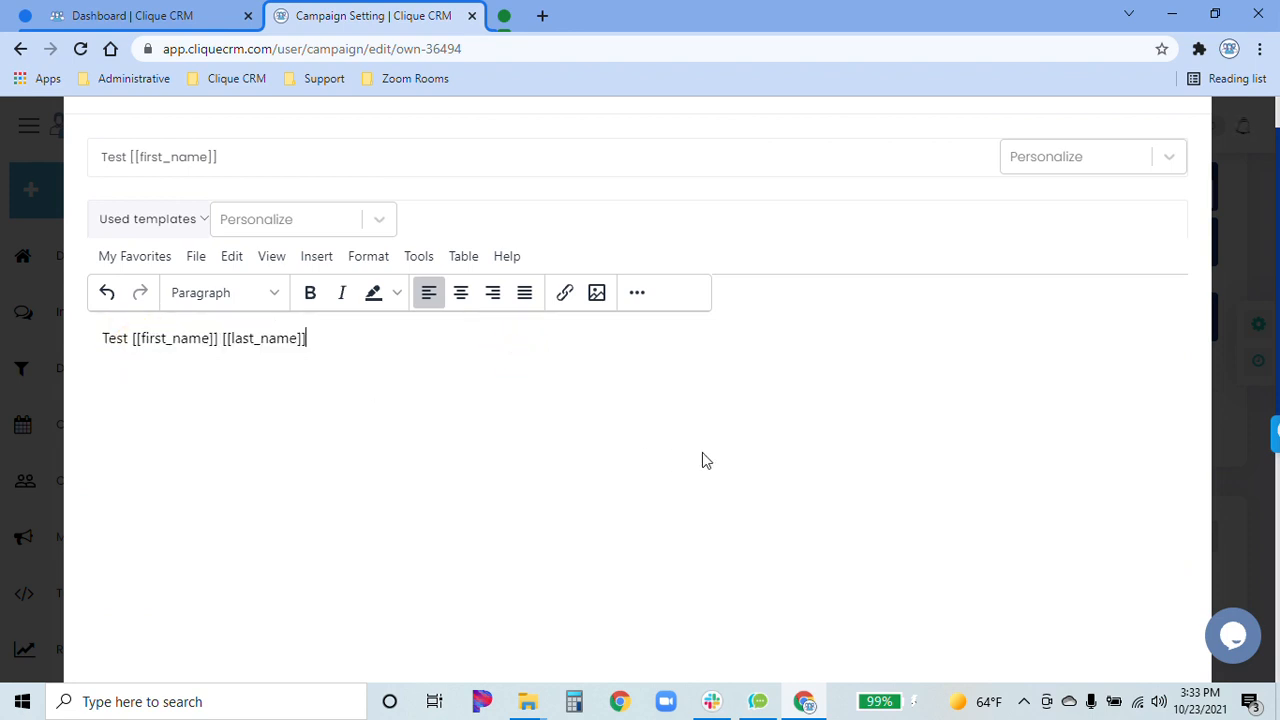
scroll(705, 452, "down", 3)
scroll(708, 452, "down", 1)
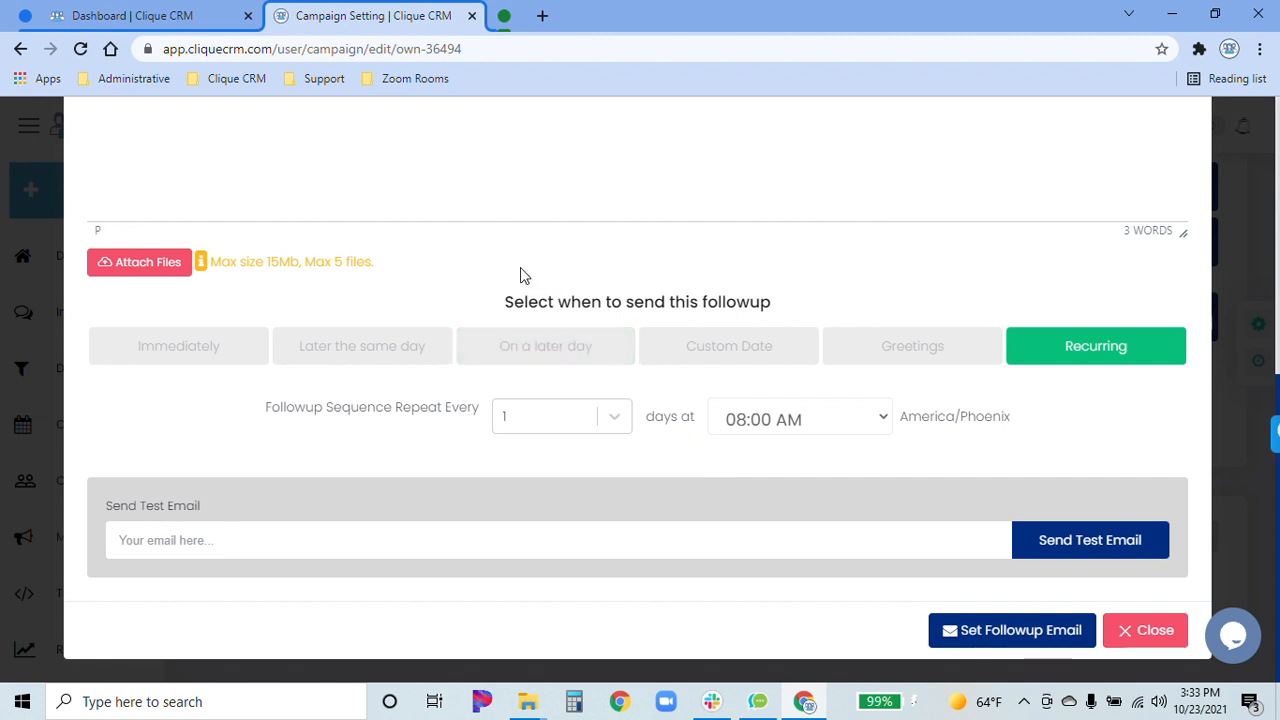
scroll(397, 260, "up", 10)
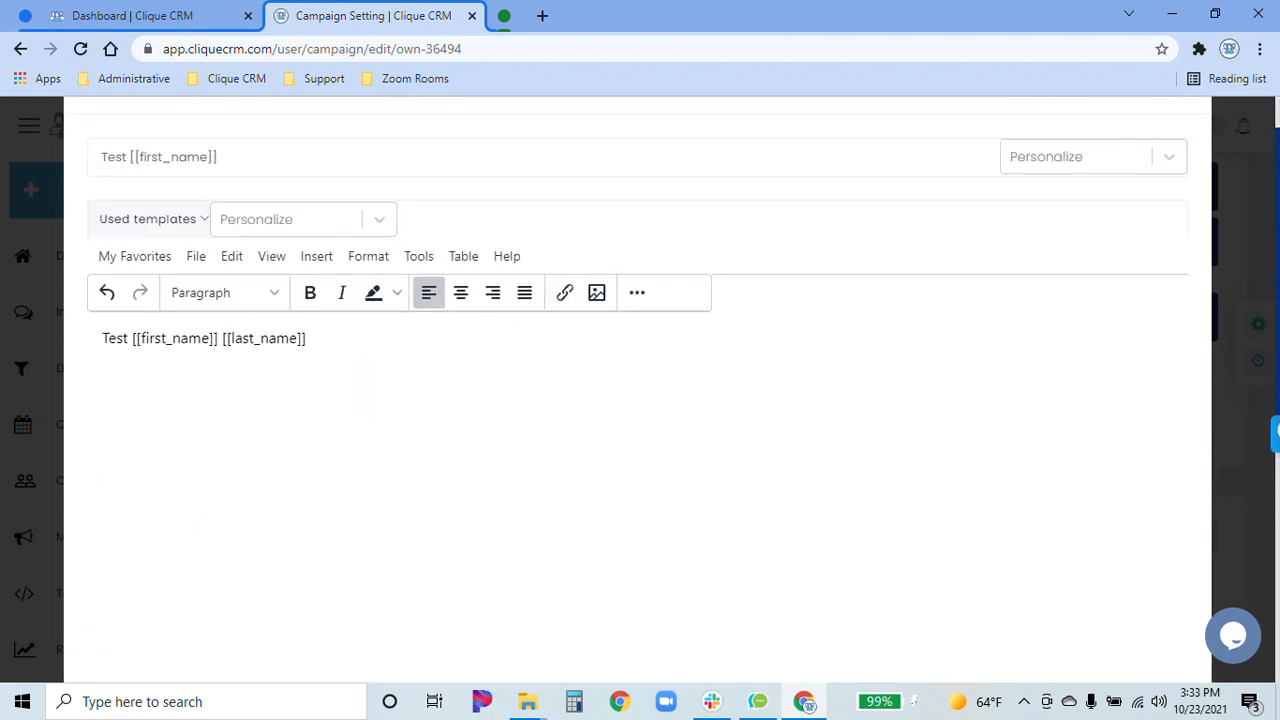
scroll(703, 457, "down", 10)
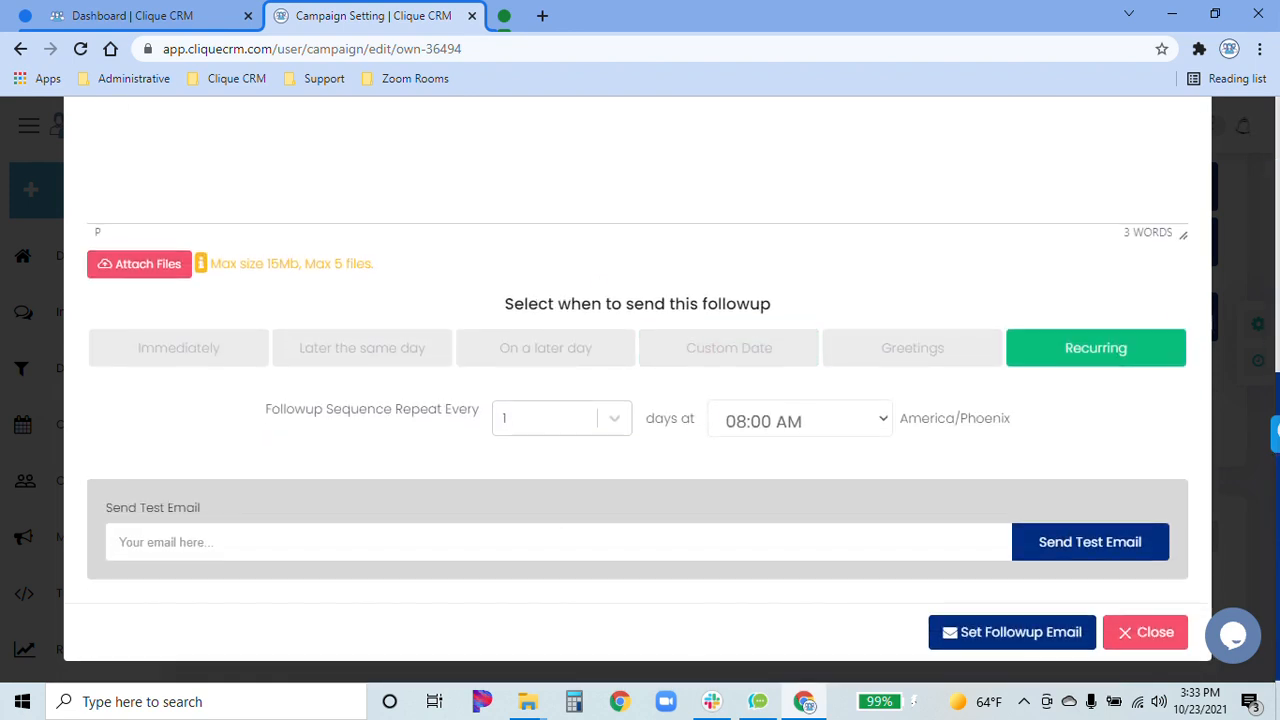
scroll(362, 359, "up", 10)
left_click_drag(341, 346, 130, 342)
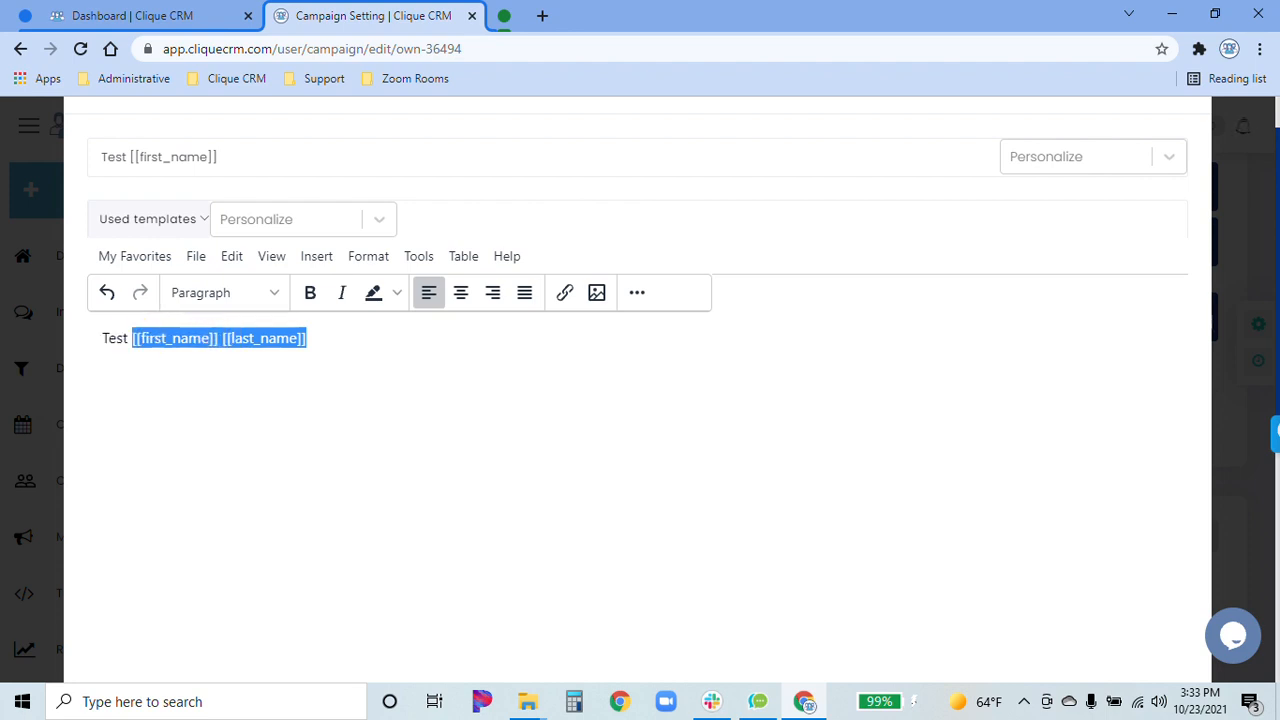
left_click(358, 338)
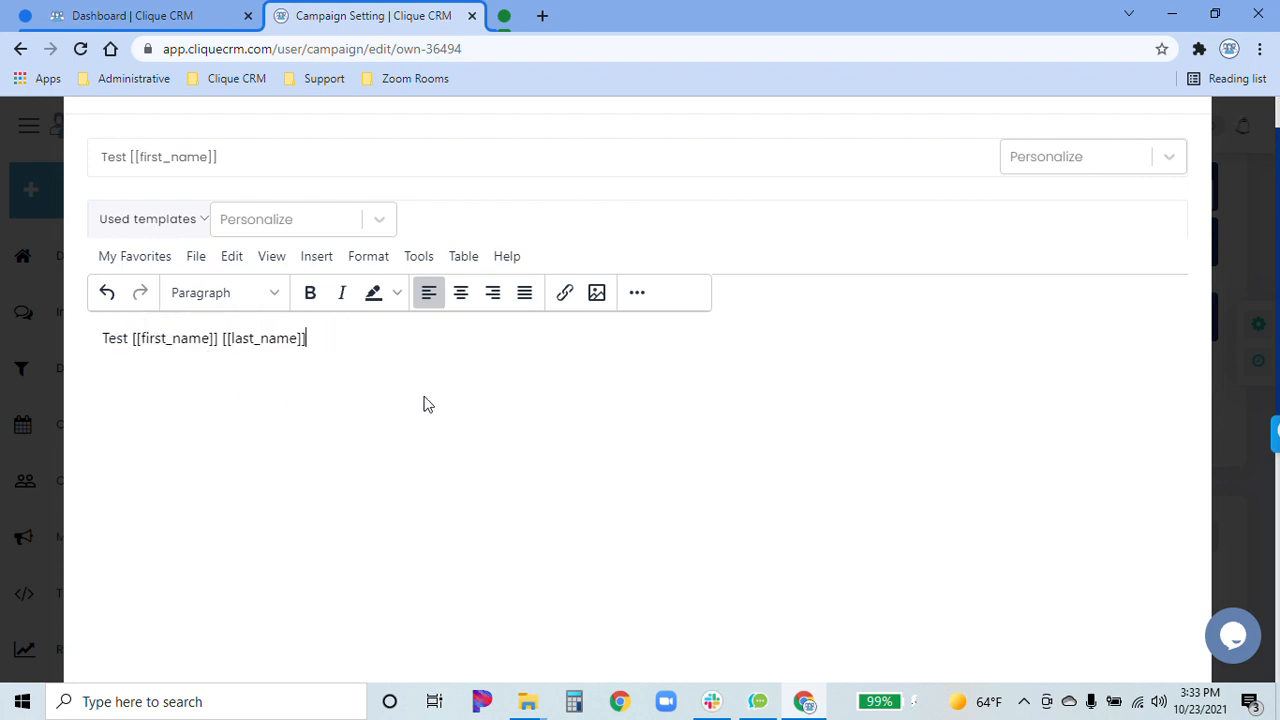
Set the recurring followup to repeat every 2 days and save the followup email to the campaign
scroll(509, 403, "down", 5)
left_click(661, 452)
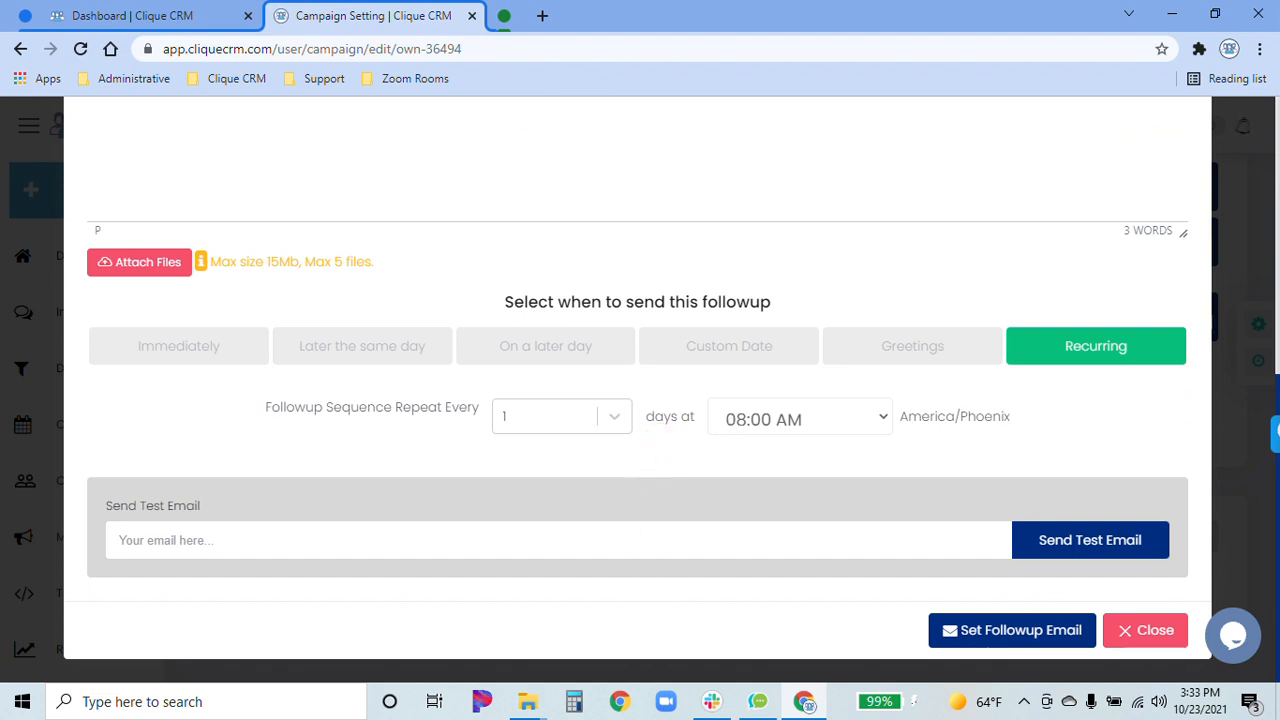
left_click(614, 538)
left_click(647, 488)
left_click(995, 631)
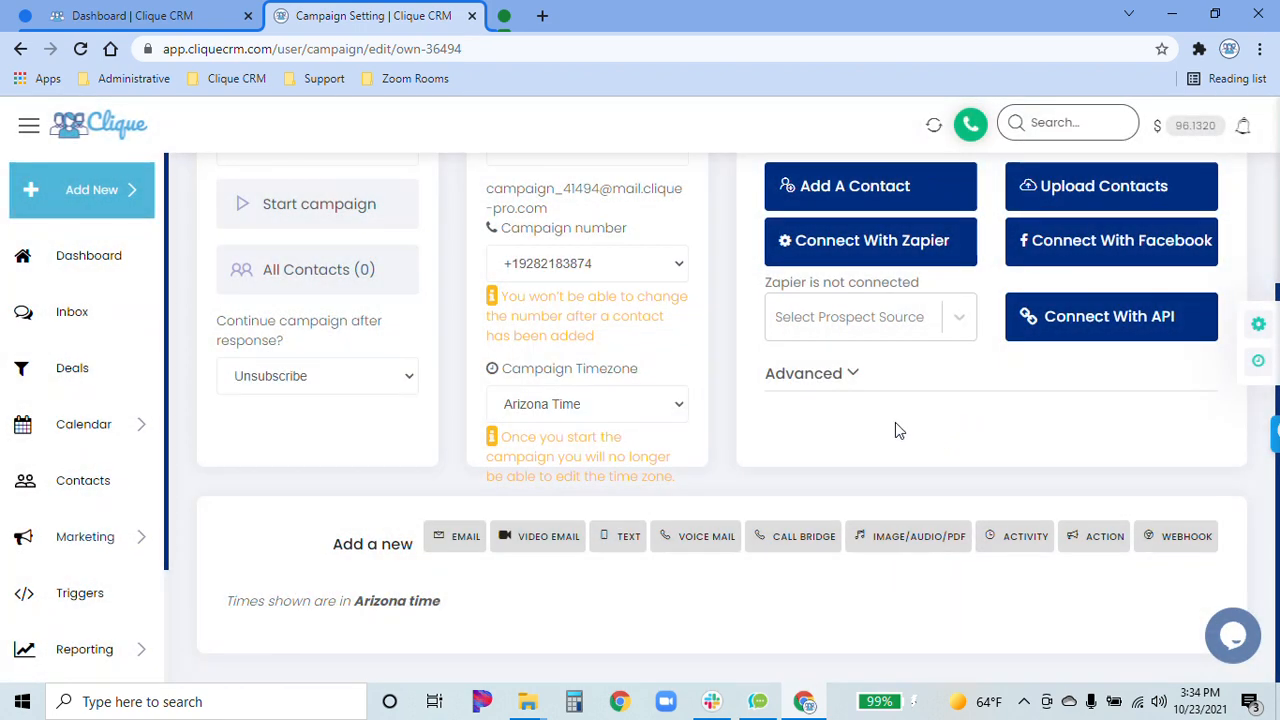
Reopen the saved recurring email for editing, change its send timing to Immediately and save the followup
scroll(710, 428, "down", 3)
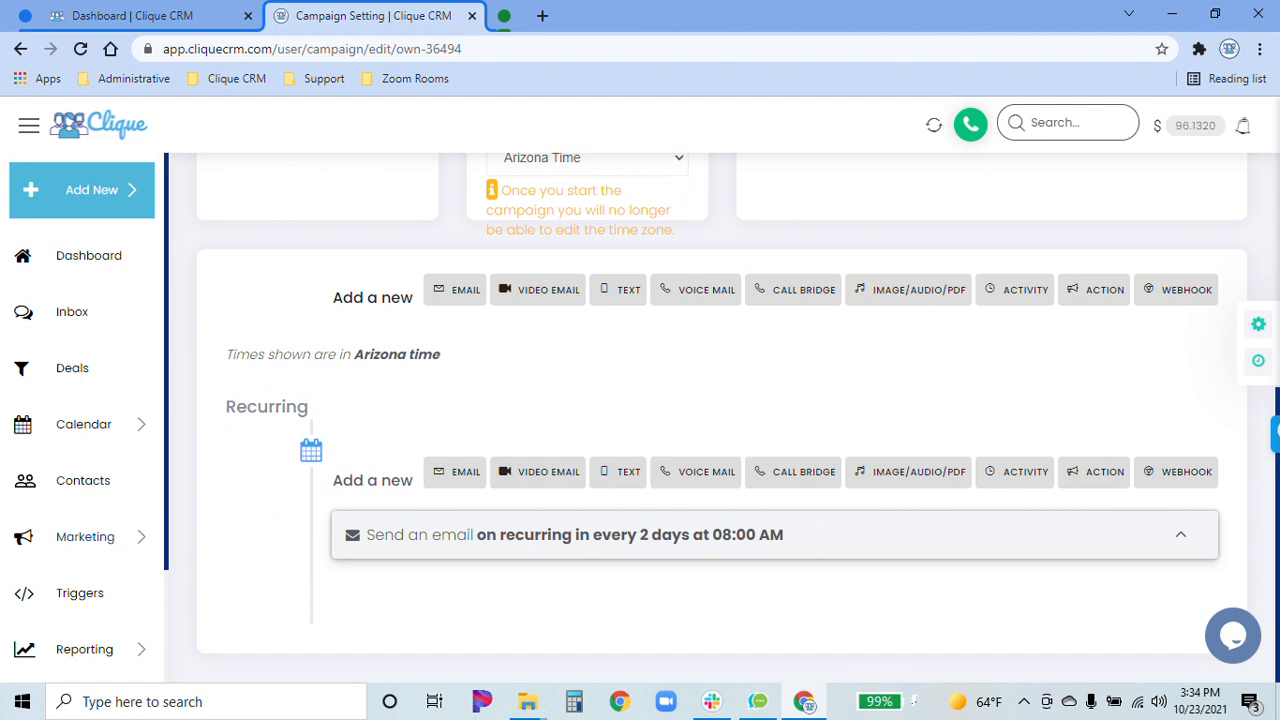
left_click(773, 550)
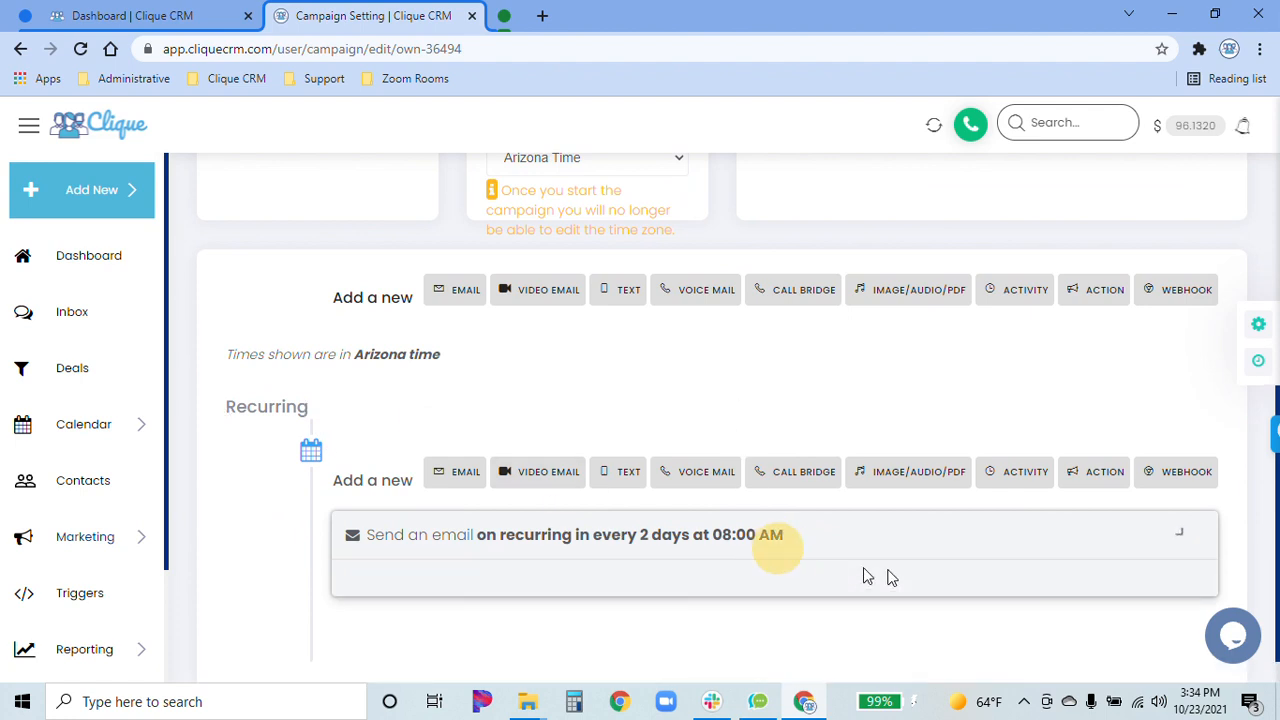
left_click(1066, 655)
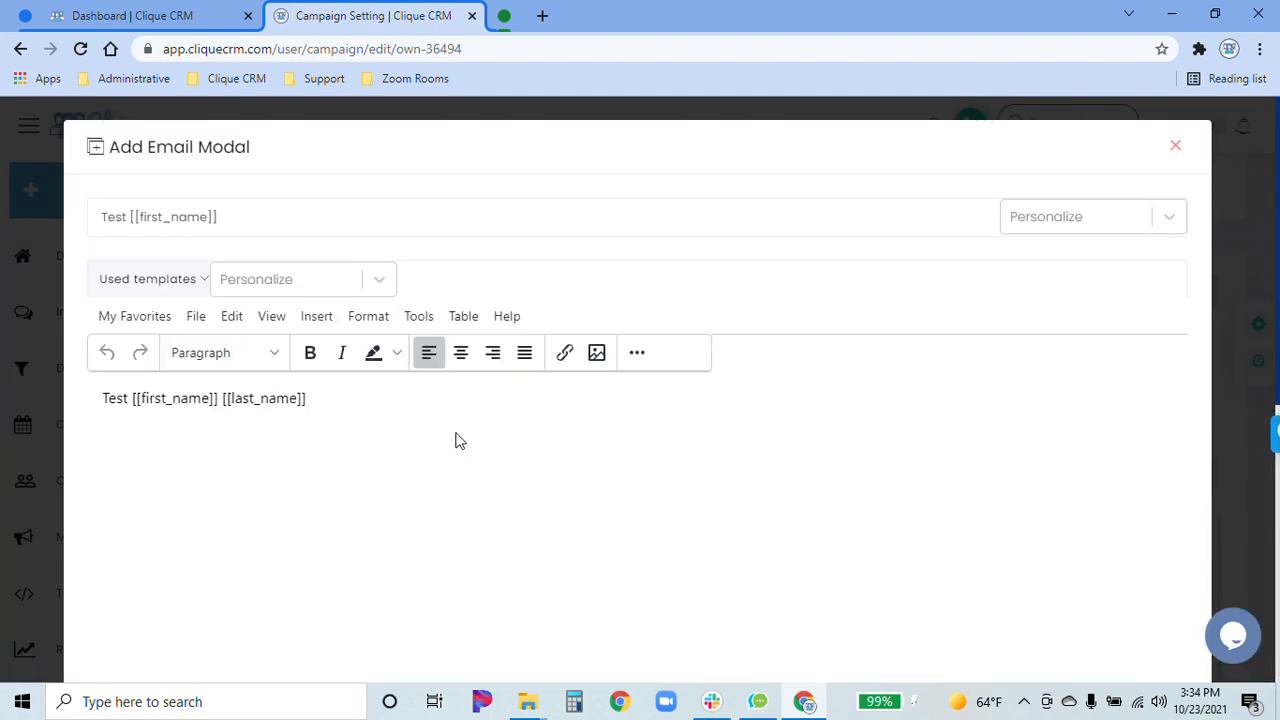
scroll(454, 437, "down", 5)
left_click(195, 425)
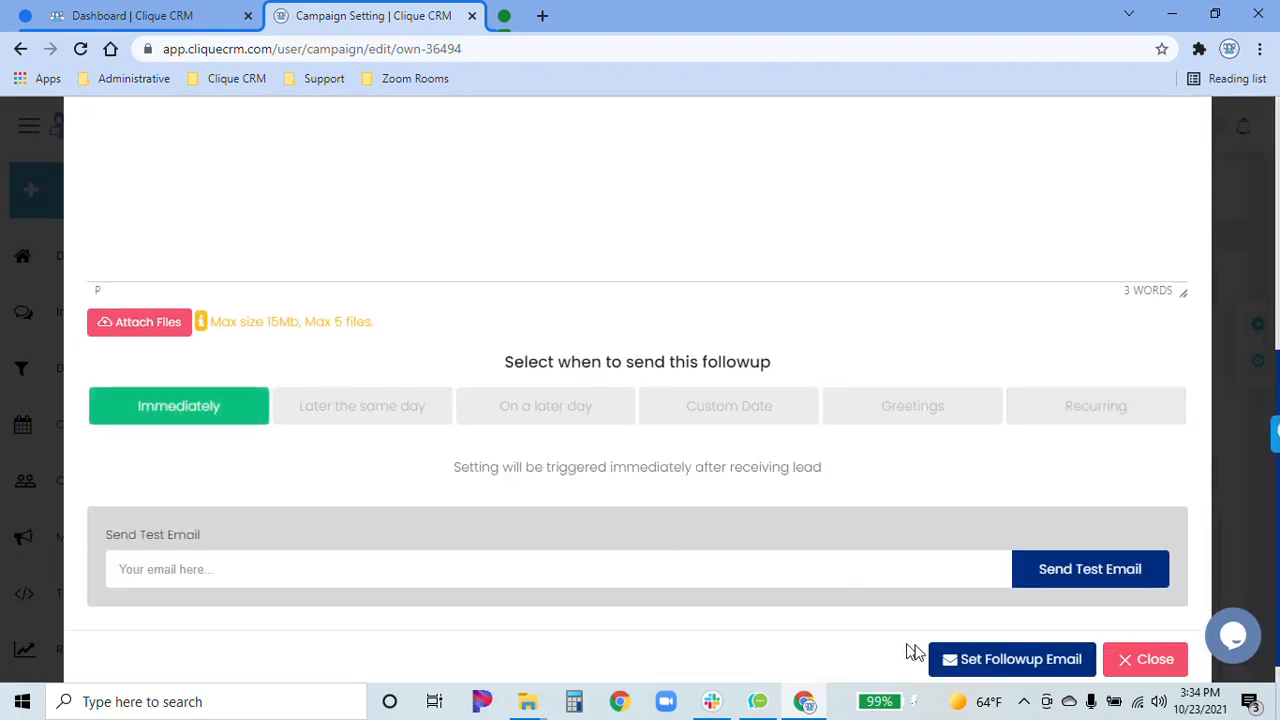
left_click(974, 657)
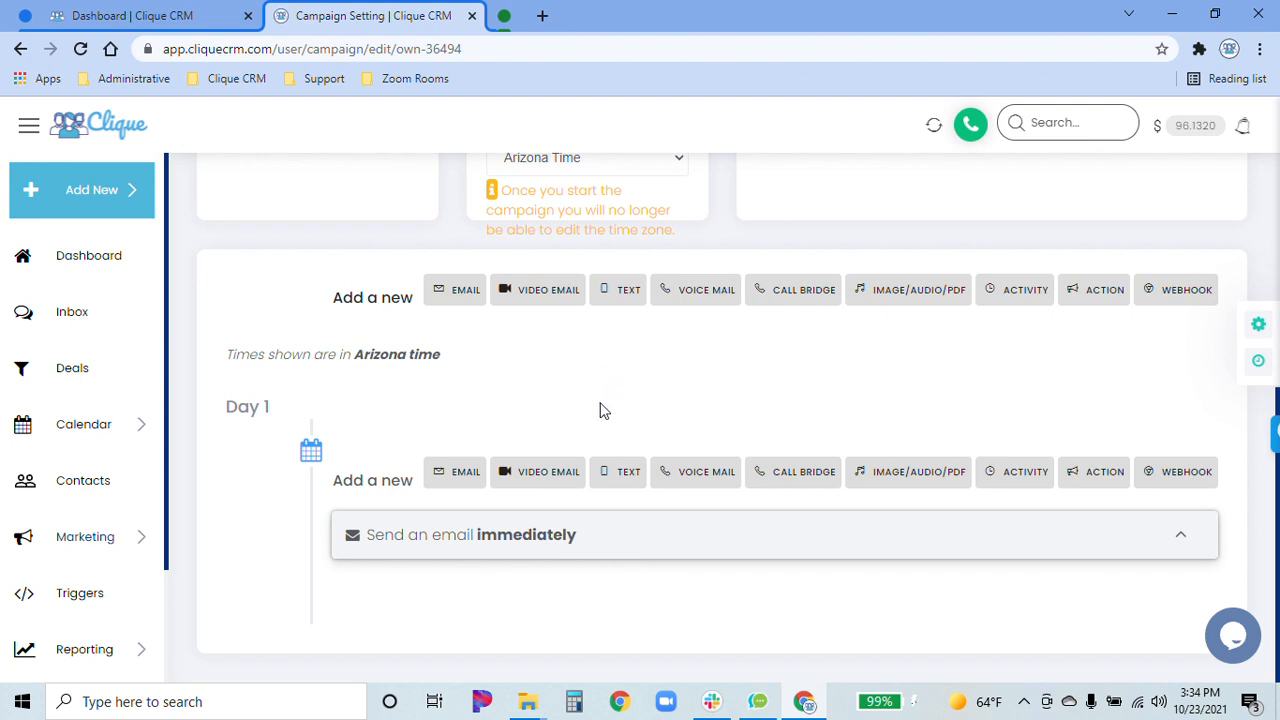
Examine a new text followup's message box, personalization fields, send timing and test SMS section, and close it without saving
left_click(617, 300)
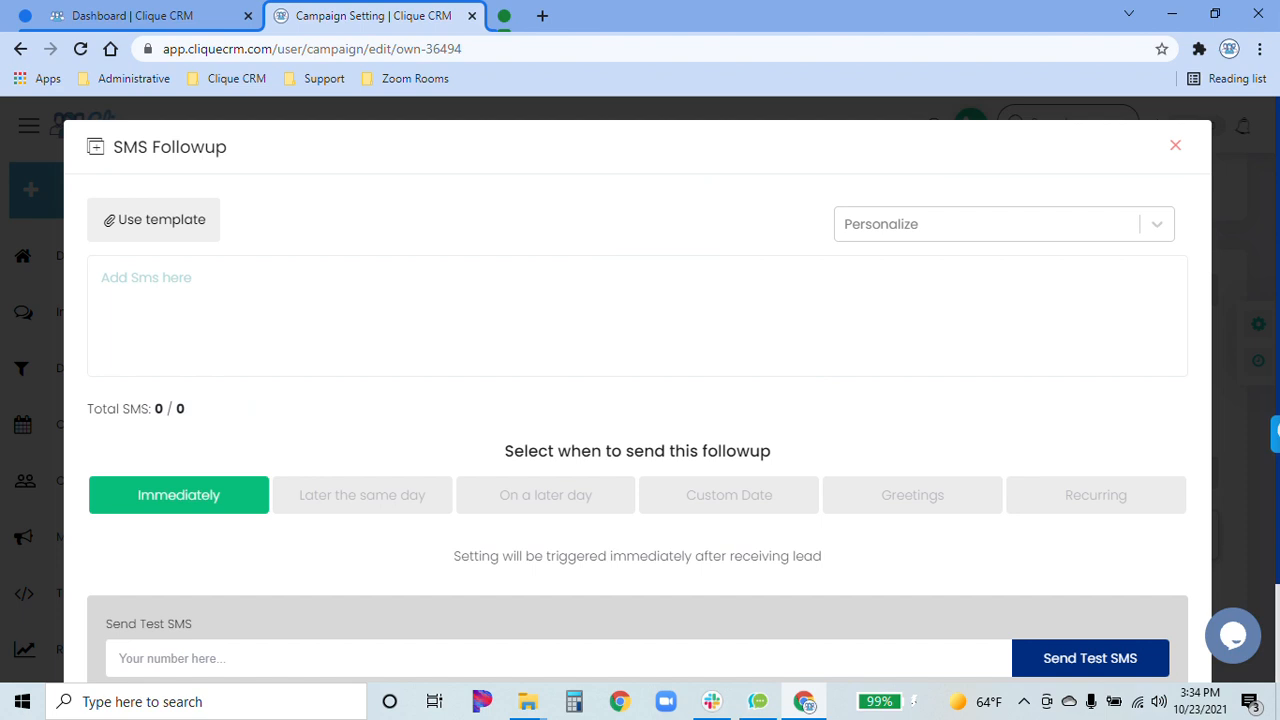
left_click(587, 286)
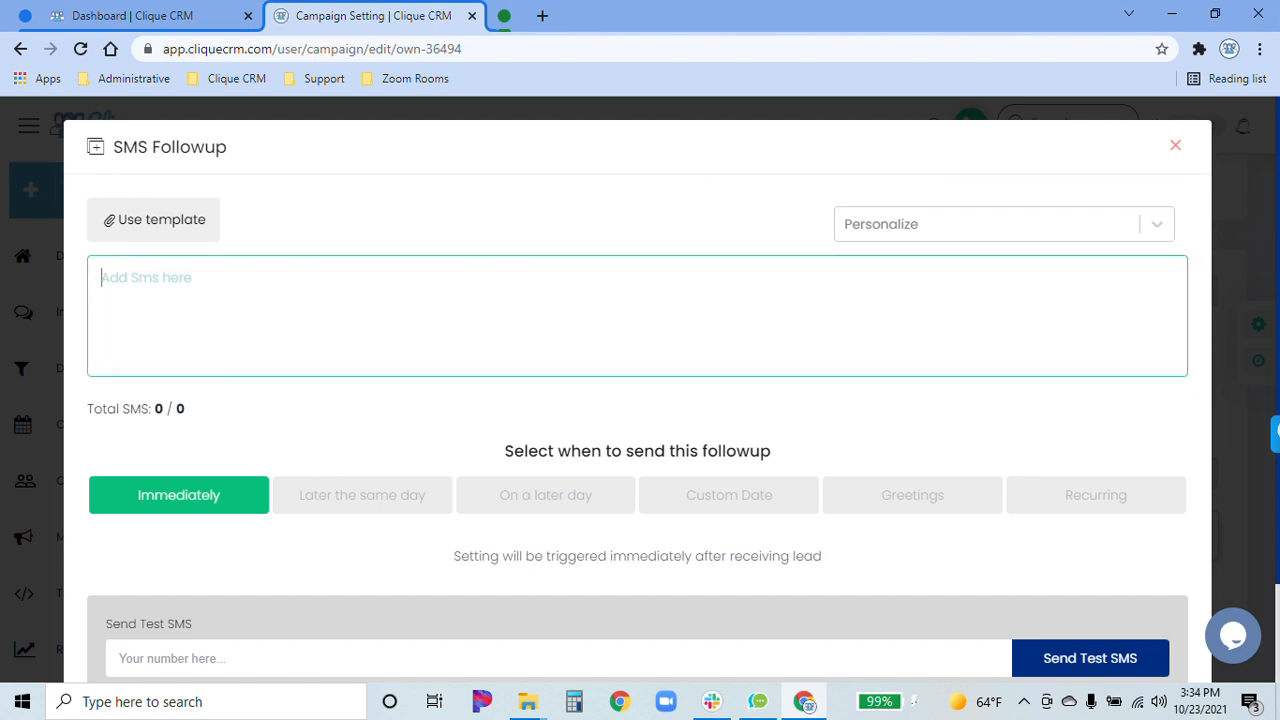
left_click(944, 232)
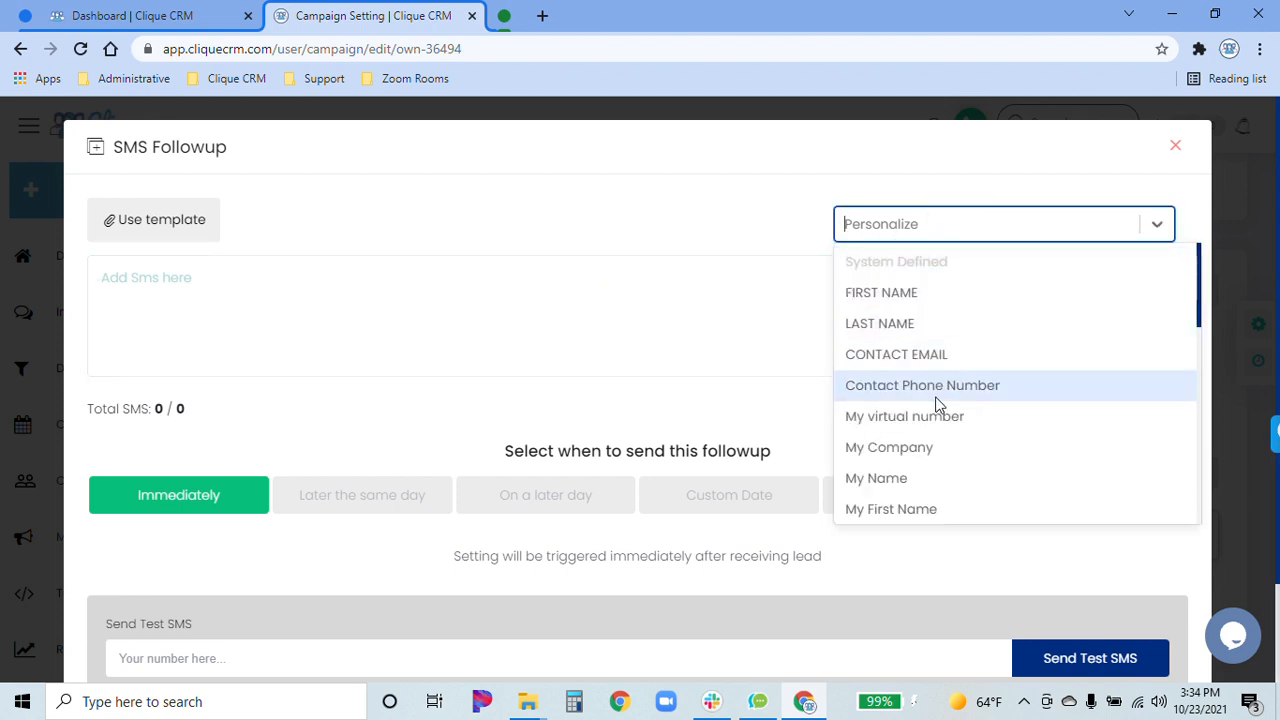
scroll(937, 403, "down", 5)
left_click(1007, 224)
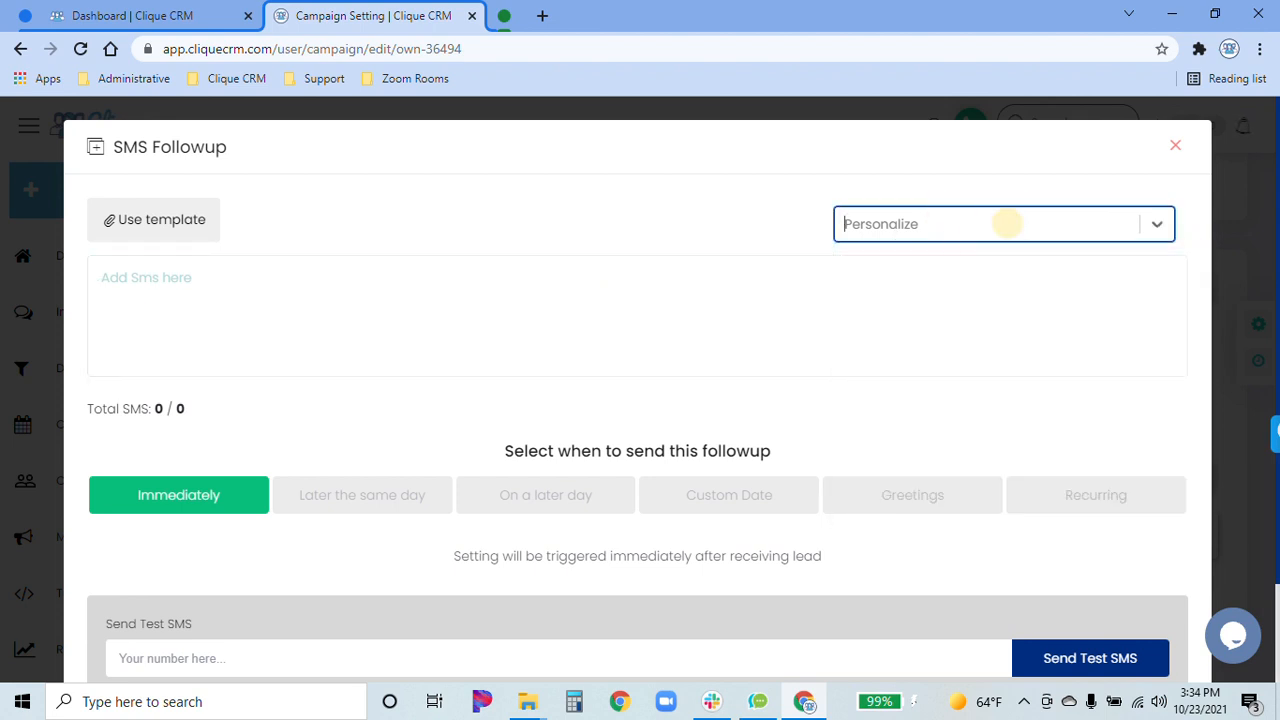
scroll(474, 420, "down", 1)
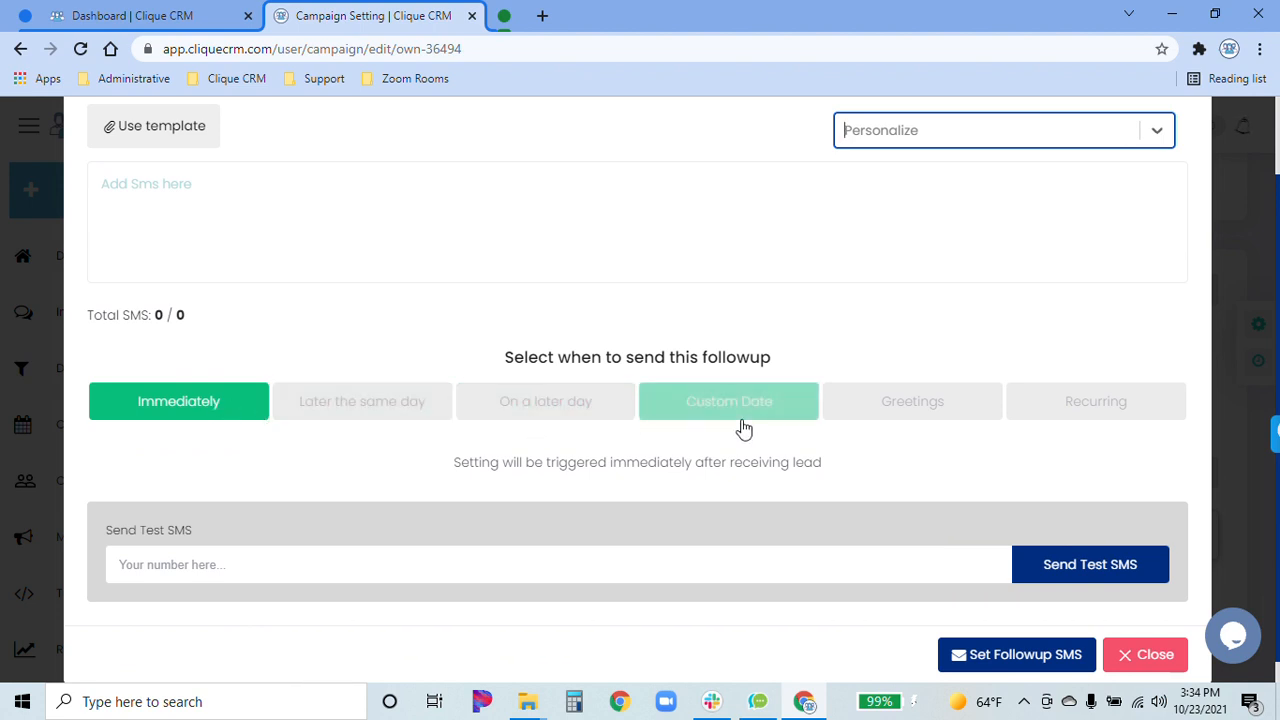
left_click(1068, 447)
scroll(900, 445, "down", 1)
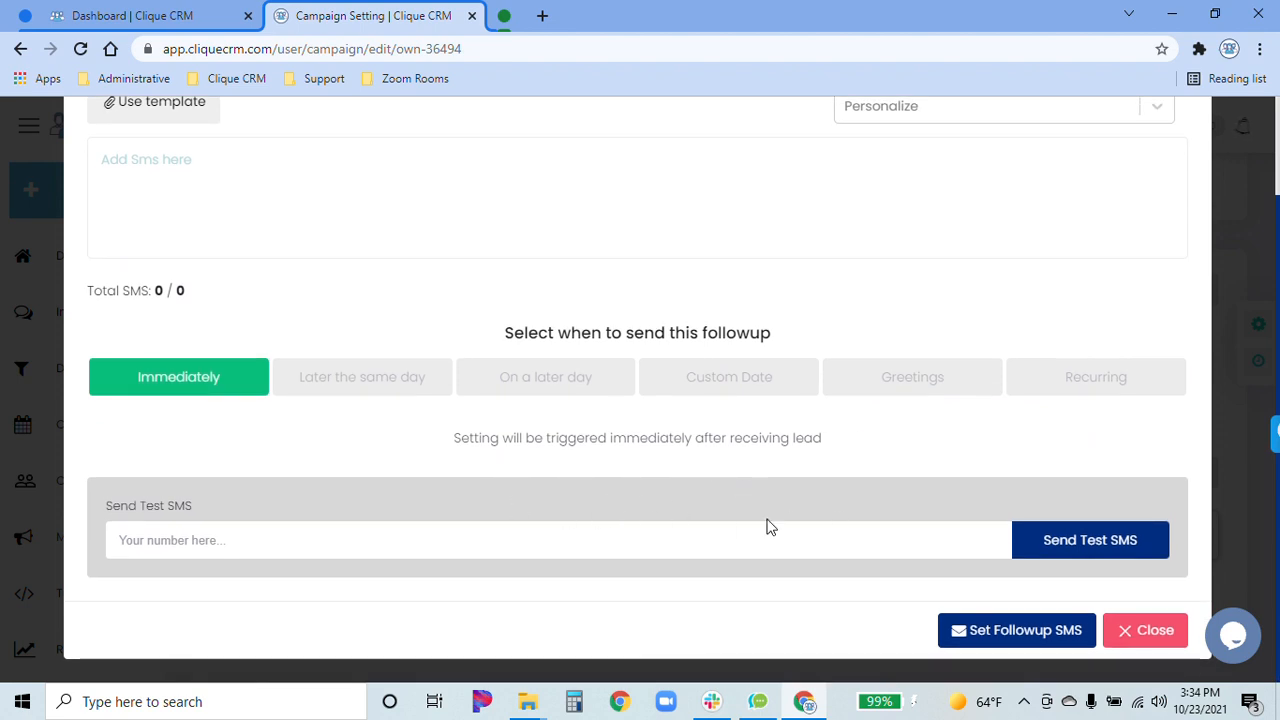
left_click(1157, 630)
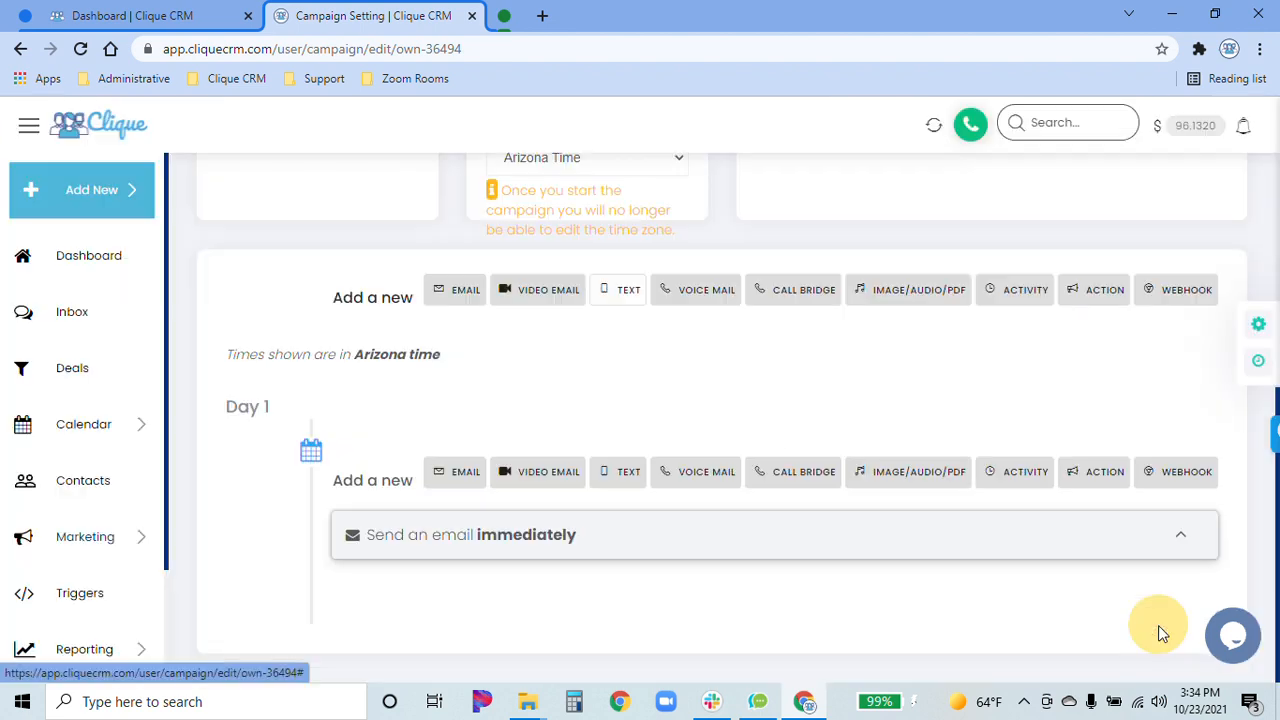
Examine a new voice mail followup's recording, upload, pre-created template and send timing options, and close it without saving
left_click(709, 291)
scroll(533, 388, "down", 1)
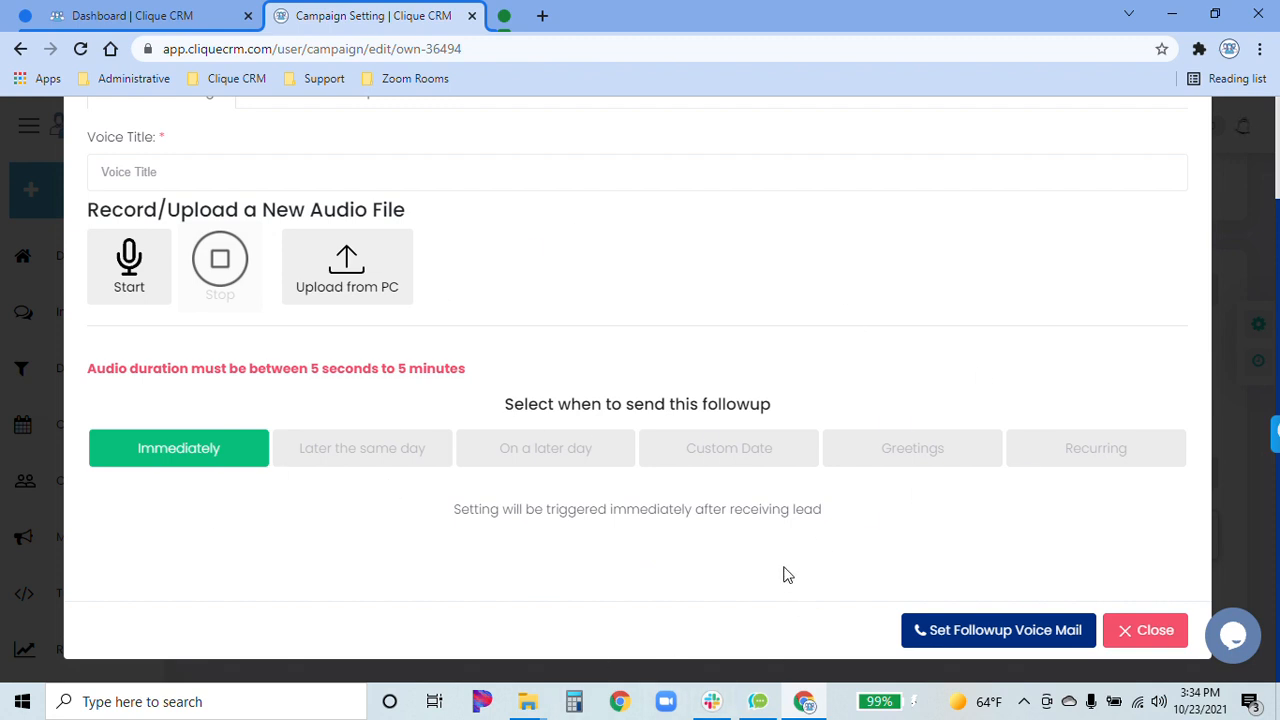
scroll(786, 575, "up", 1)
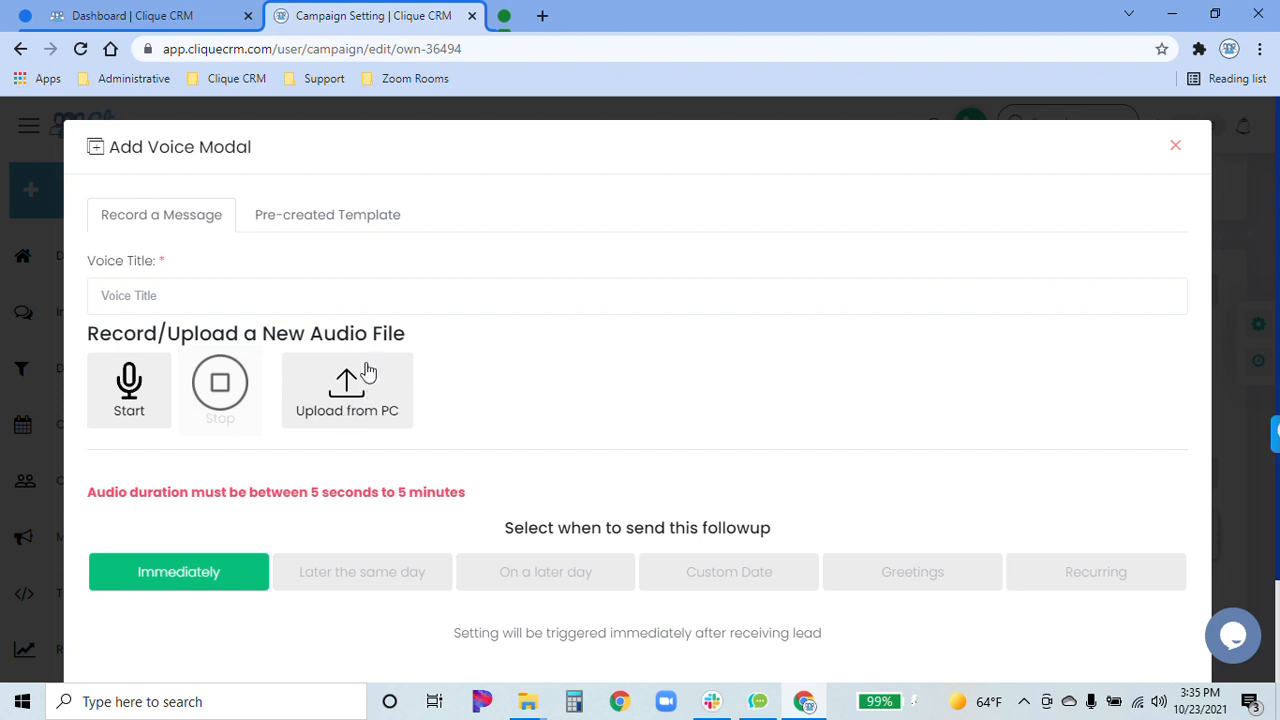
left_click(328, 297)
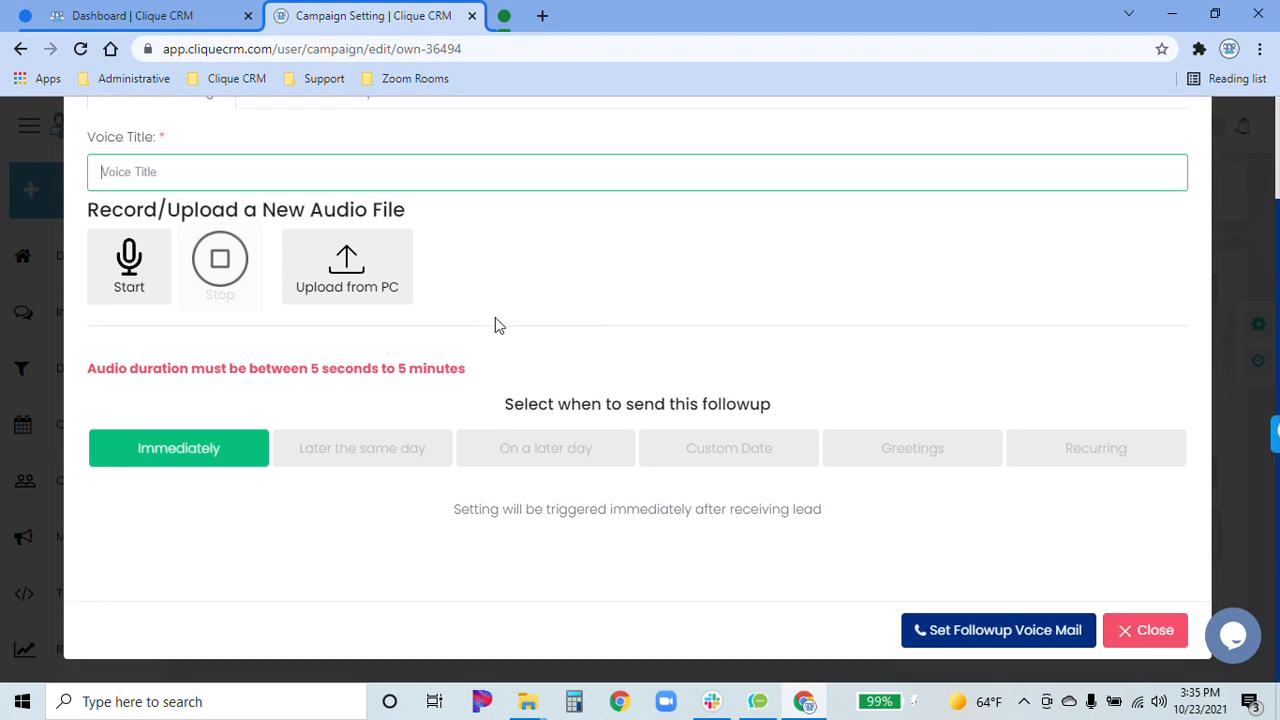
scroll(420, 296, "up", 1)
left_click(332, 223)
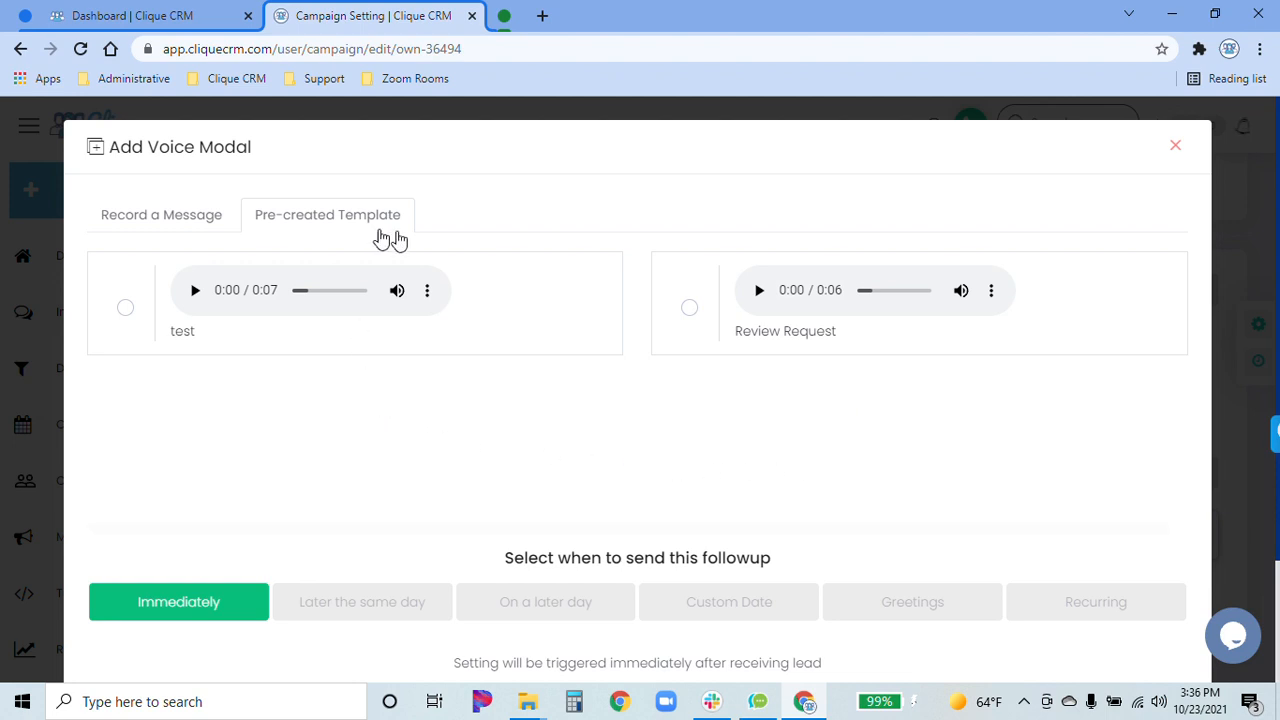
scroll(908, 476, "down", 1)
scroll(908, 476, "down", 1)
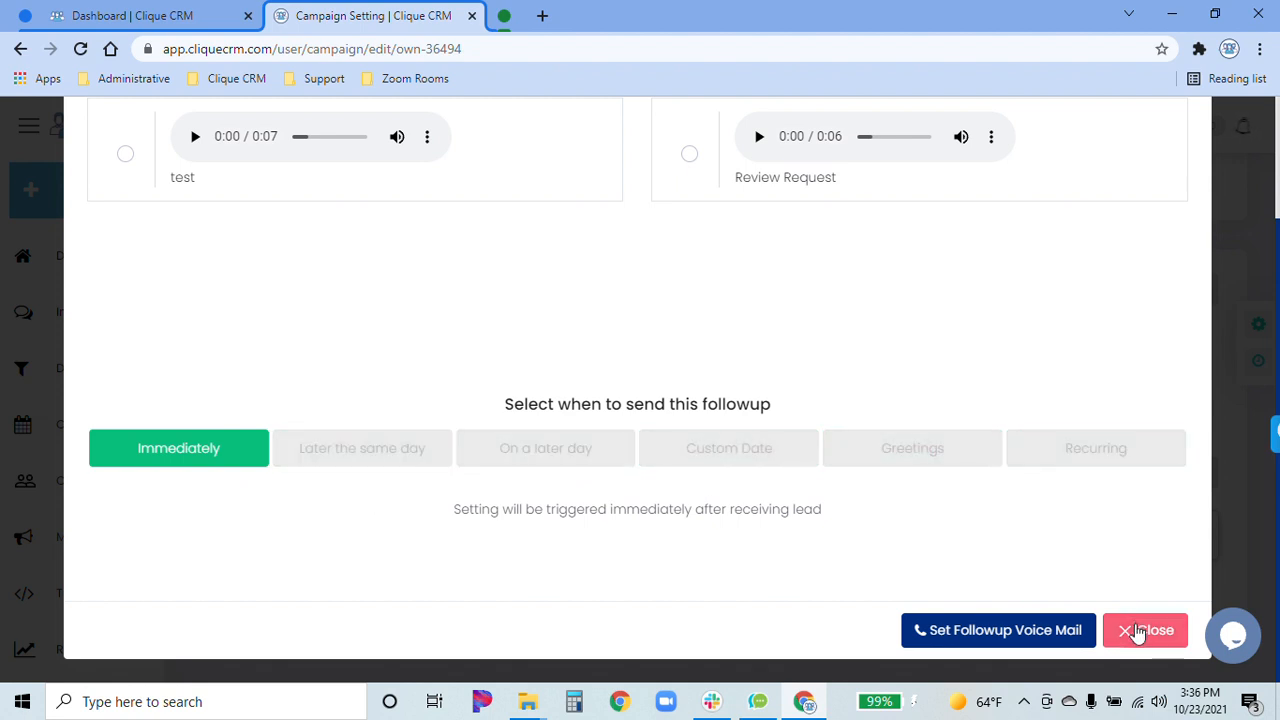
left_click(1137, 630)
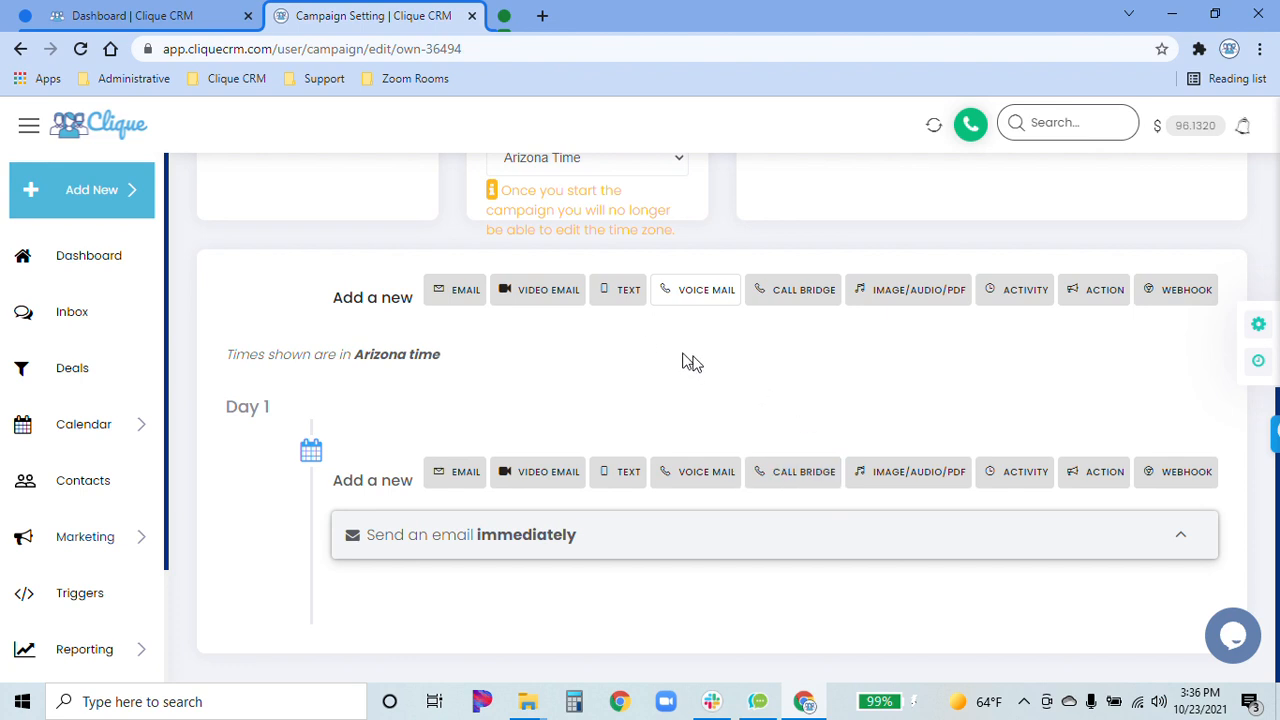
Start a new video email followup and record a short webcam video for it
left_click(537, 303)
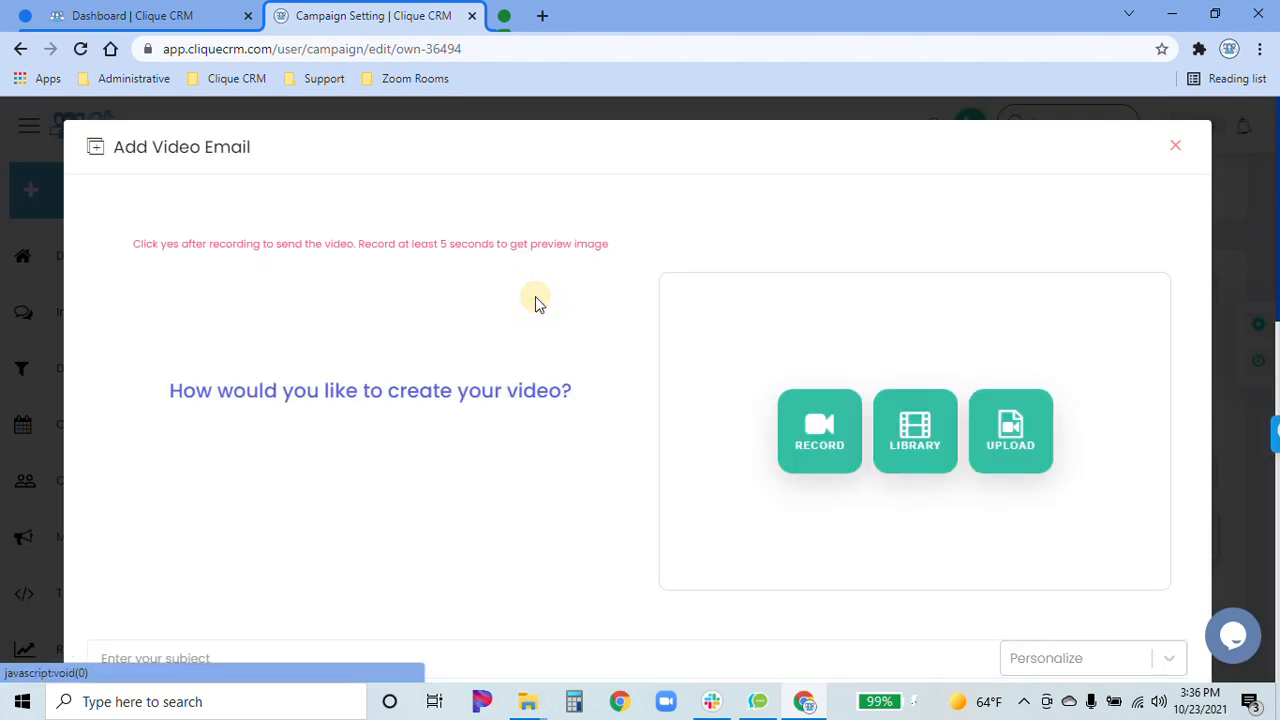
left_click(835, 438)
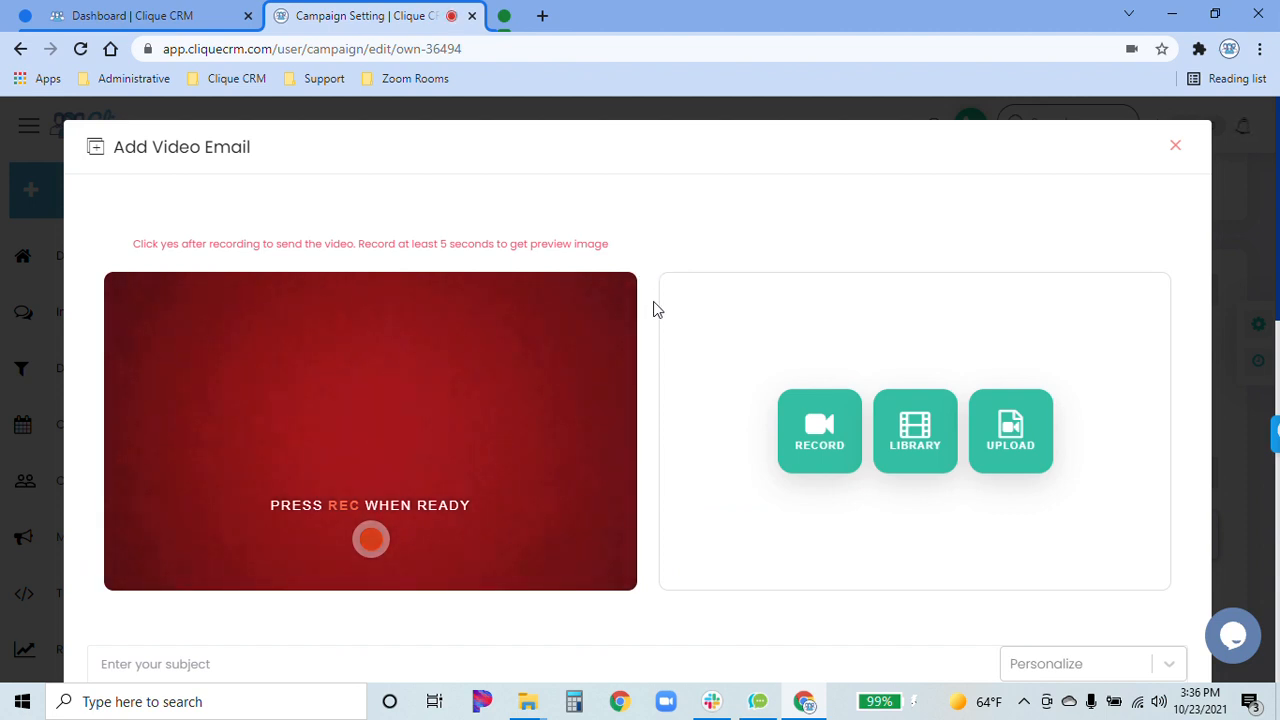
left_click(372, 540)
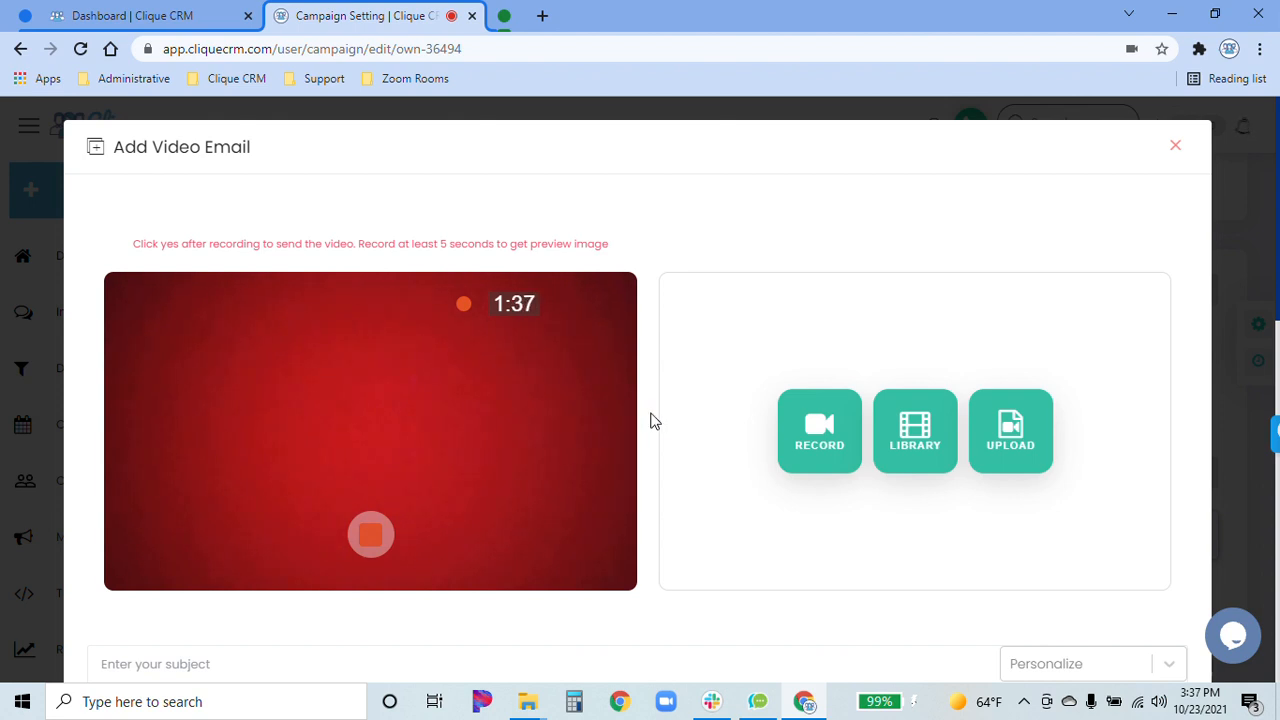
left_click(362, 531)
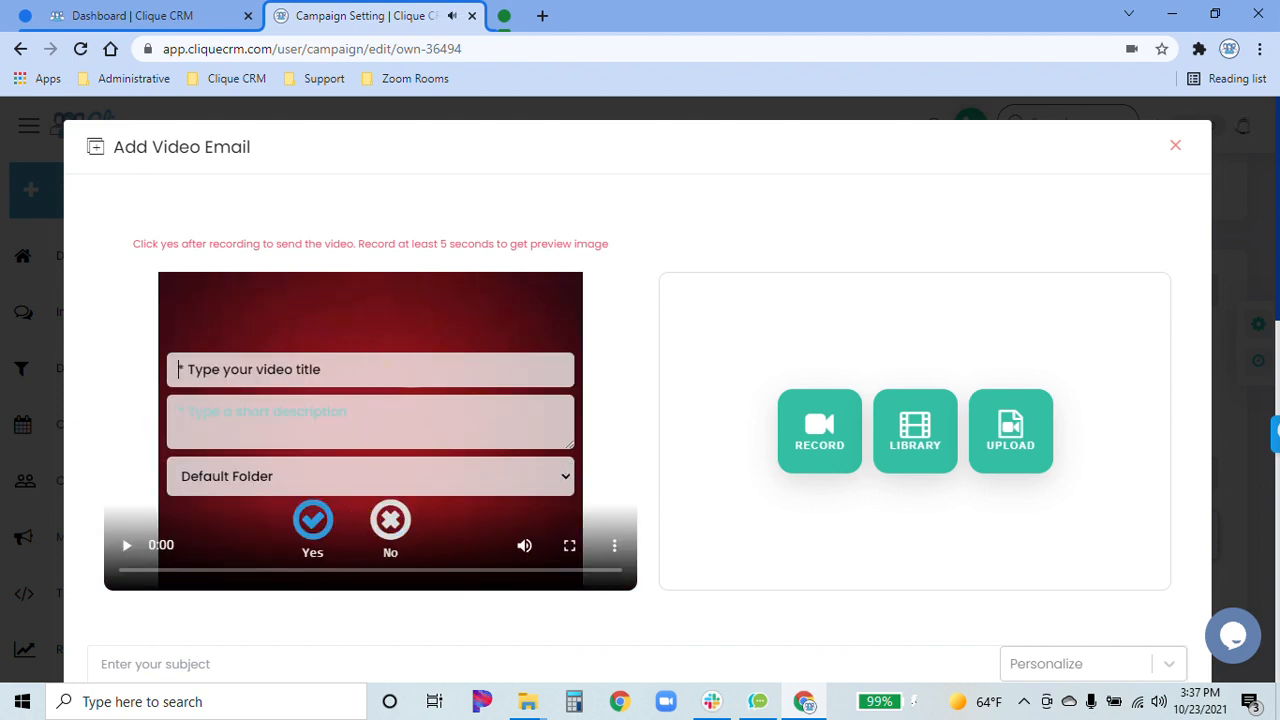
Title the recorded video "Video TITLE", describe it as "Video DESCRIPTION", keep it in Default Folder and upload it
type("Video ")
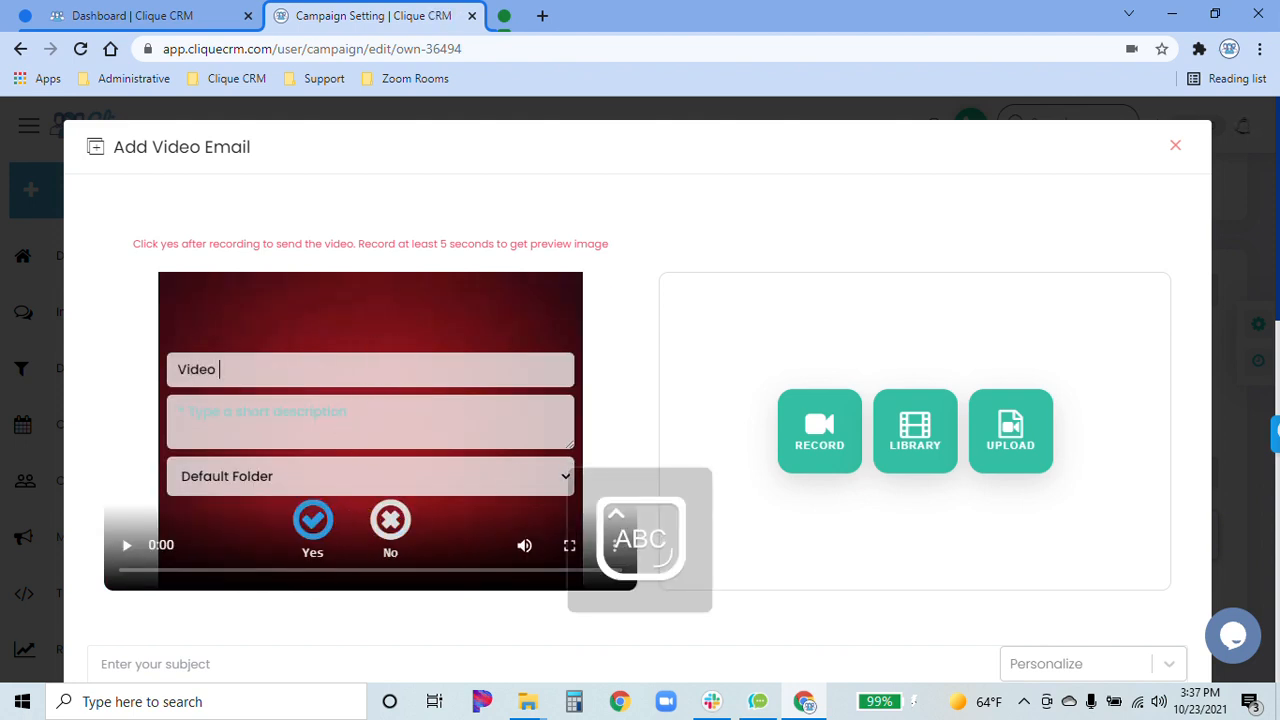
type("TiTLE")
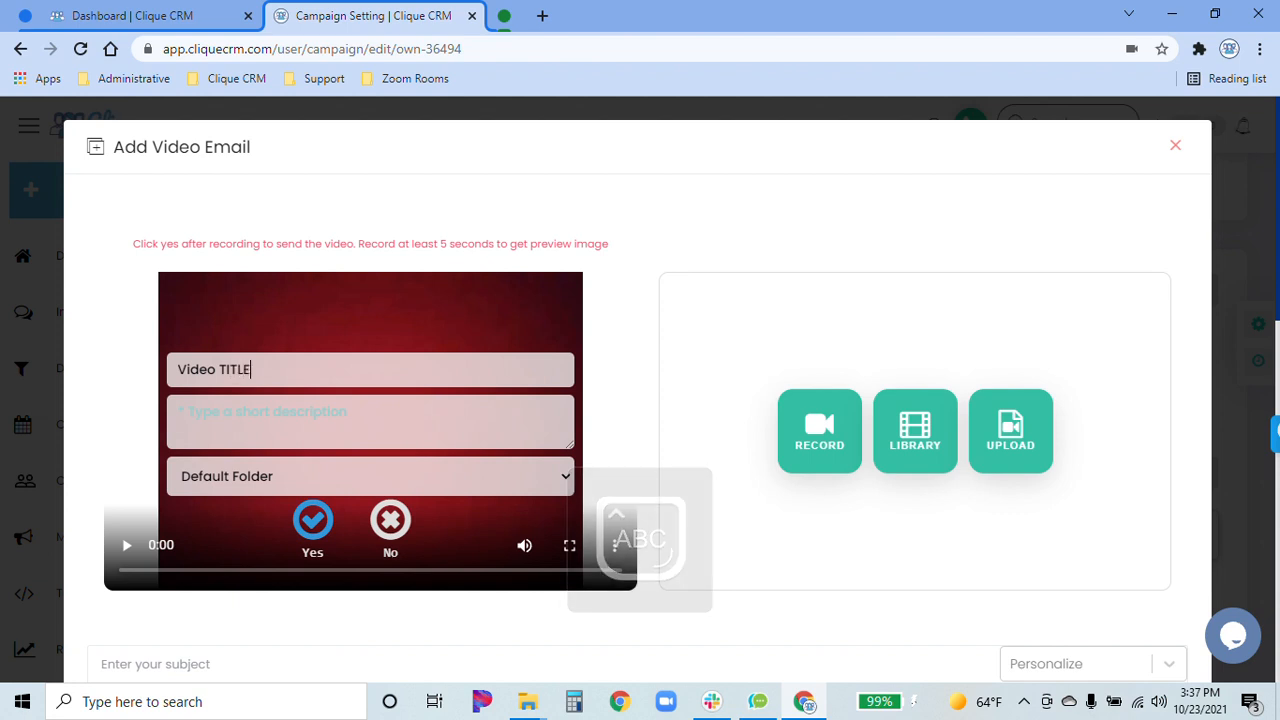
left_click(340, 411)
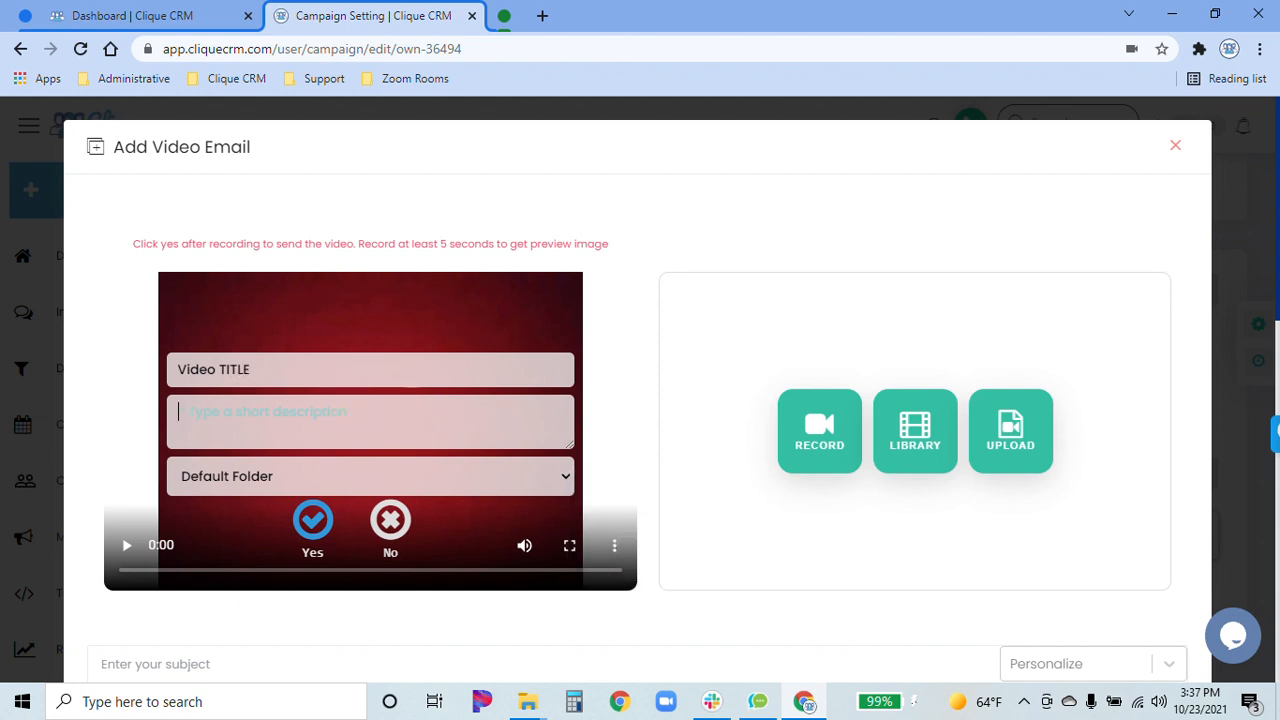
type("Video D")
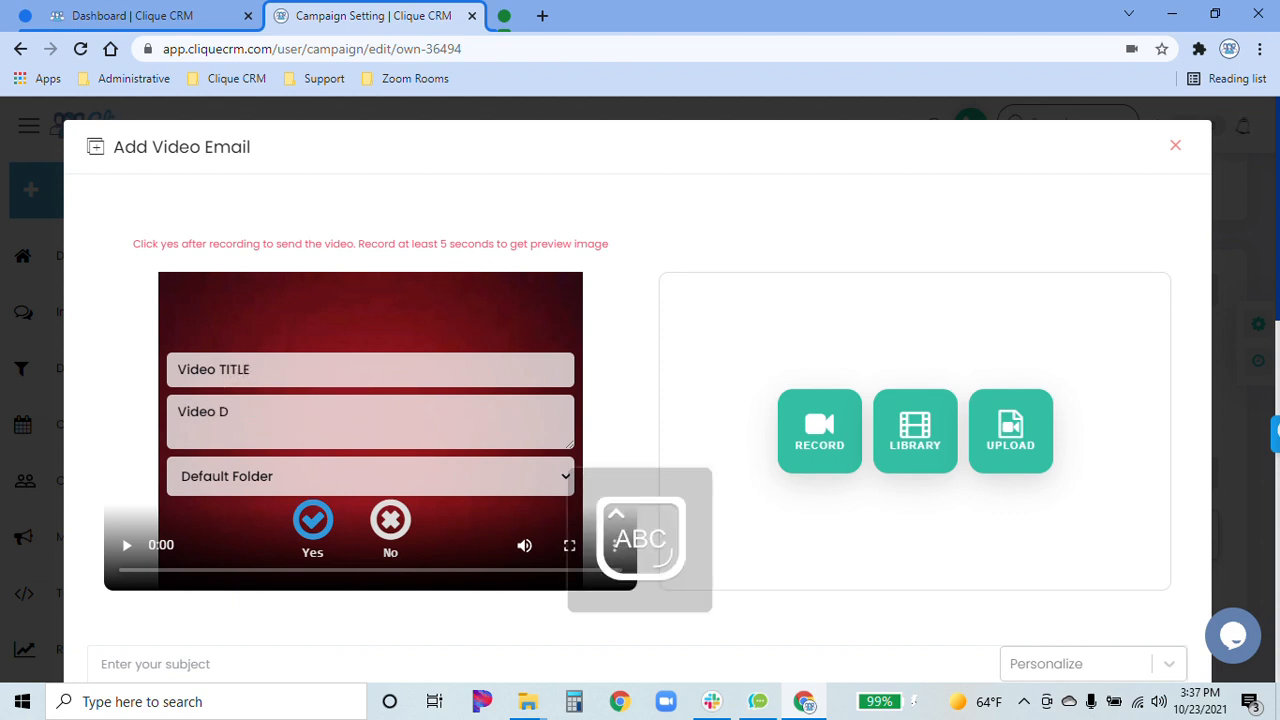
type("ESCRIPTION")
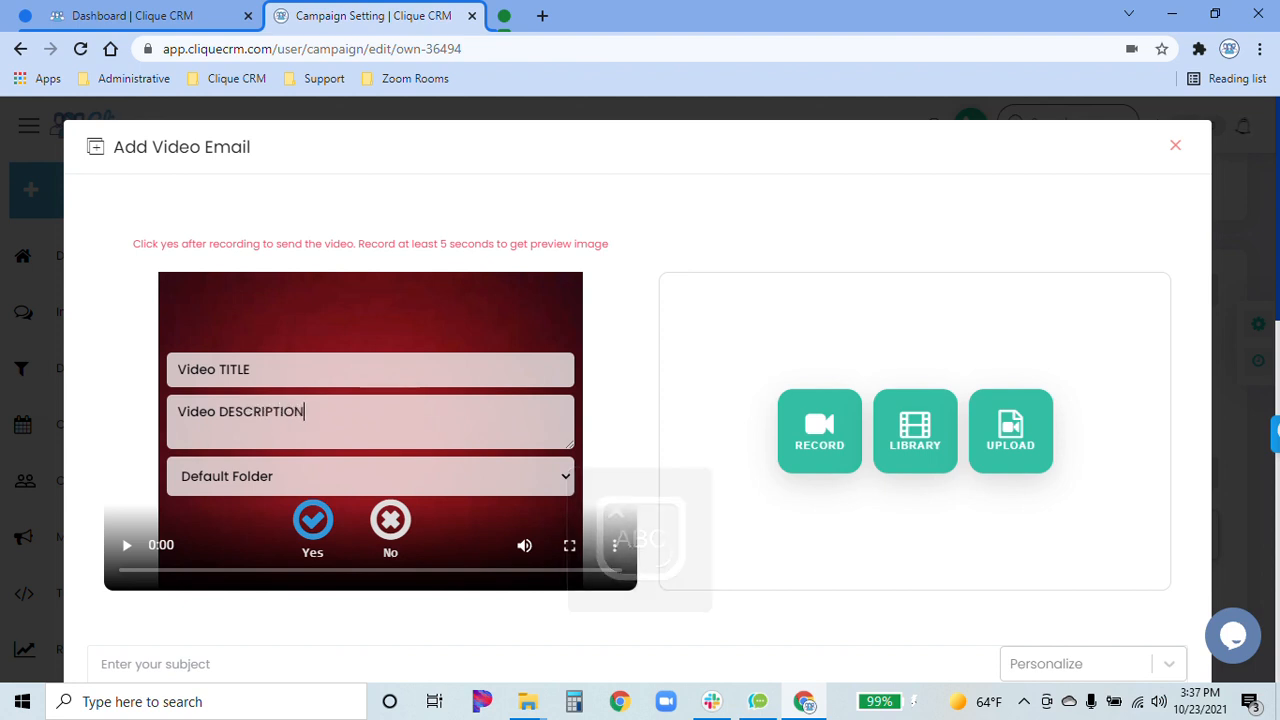
left_click(353, 477)
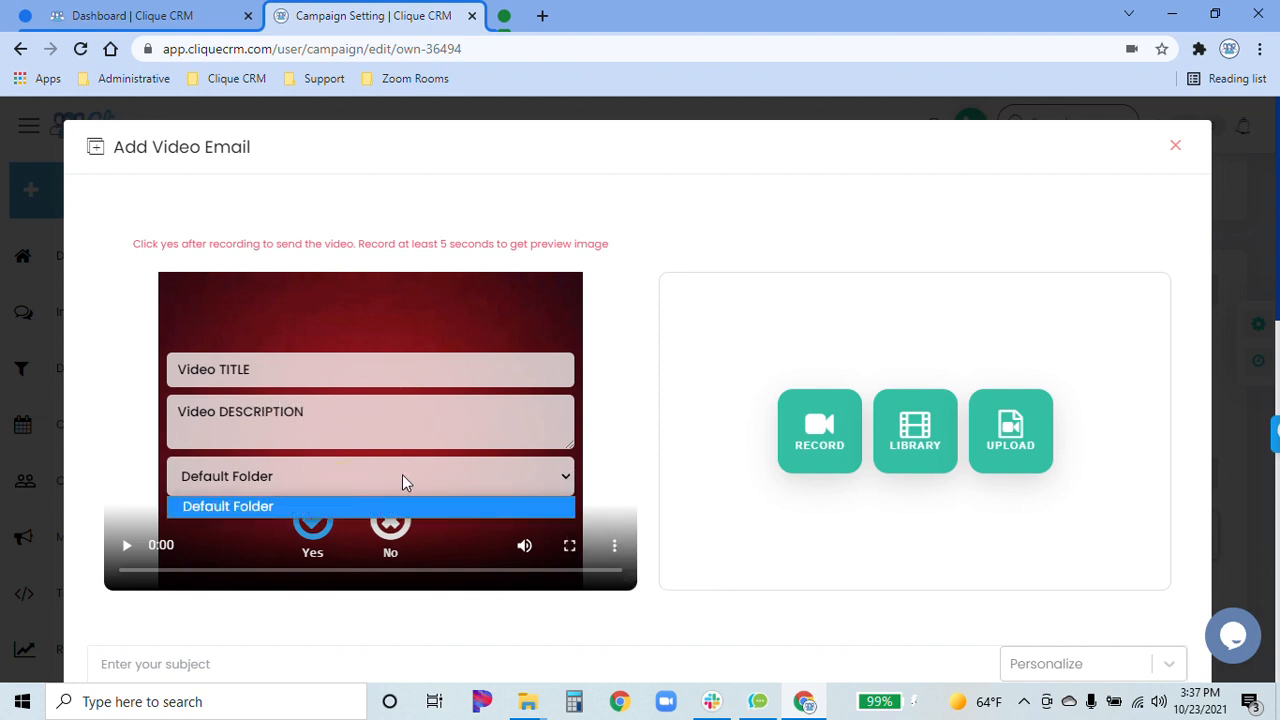
left_click(402, 476)
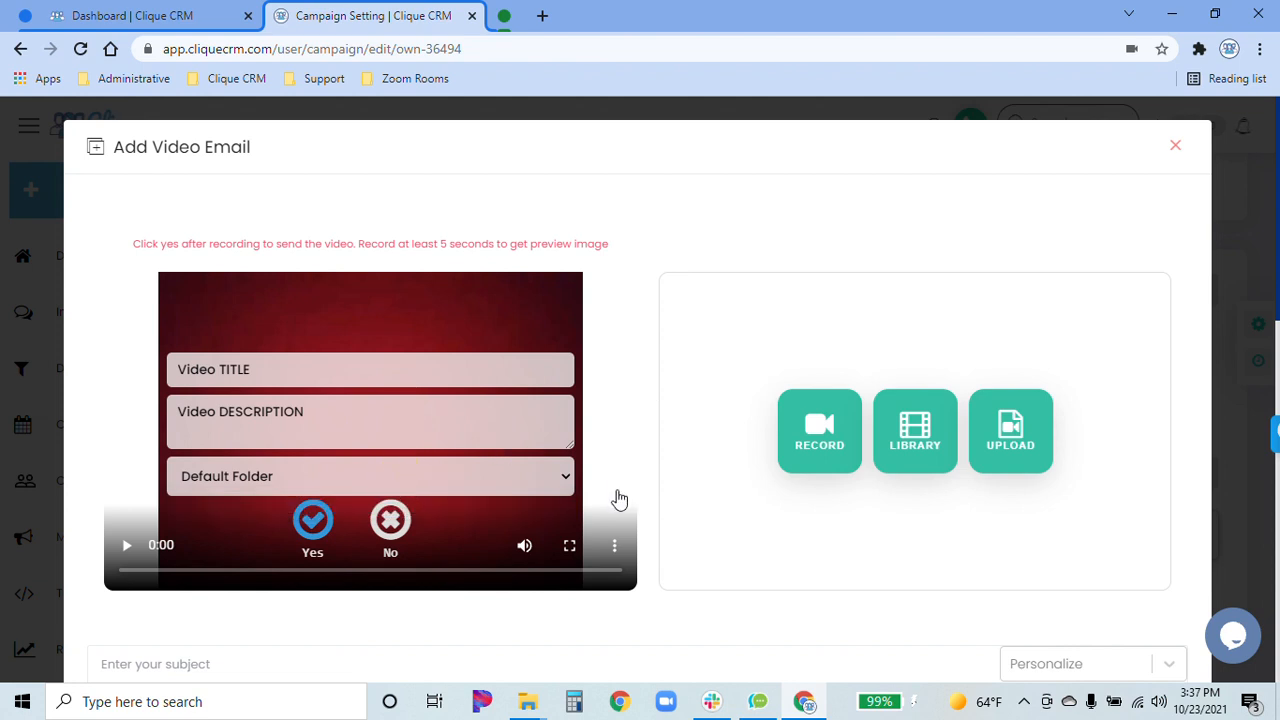
left_click(313, 519)
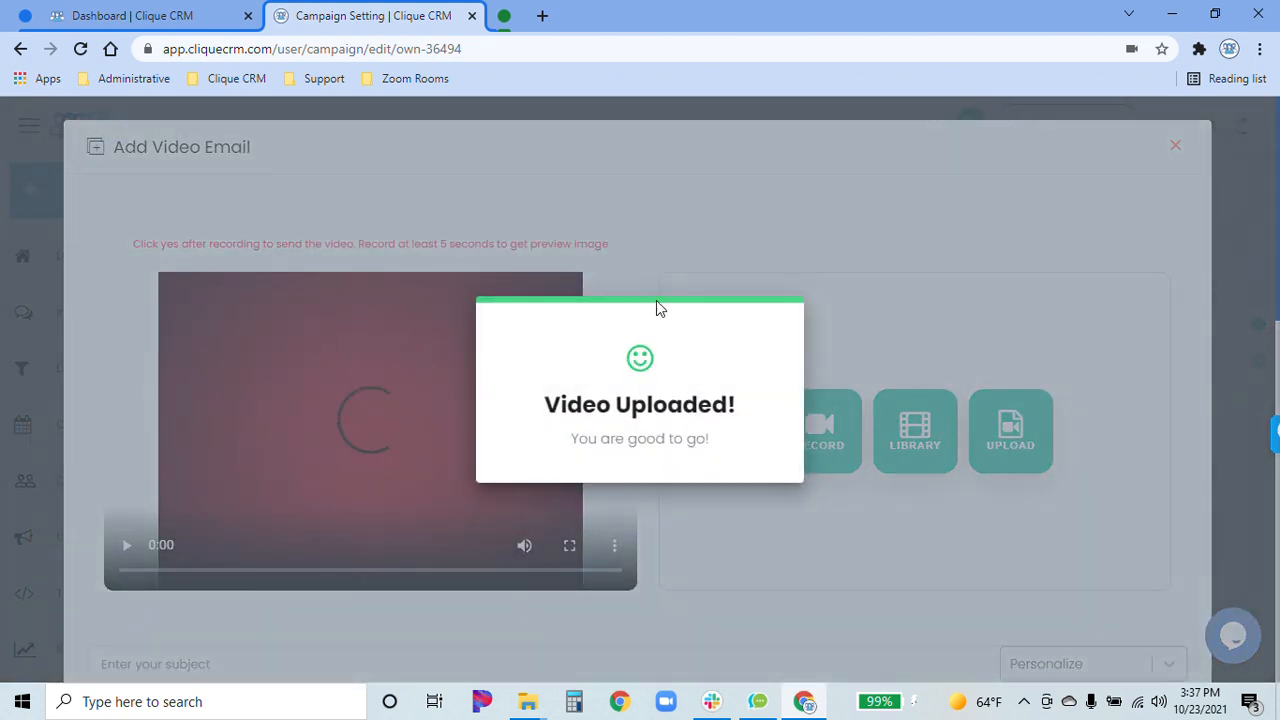
left_click(689, 240)
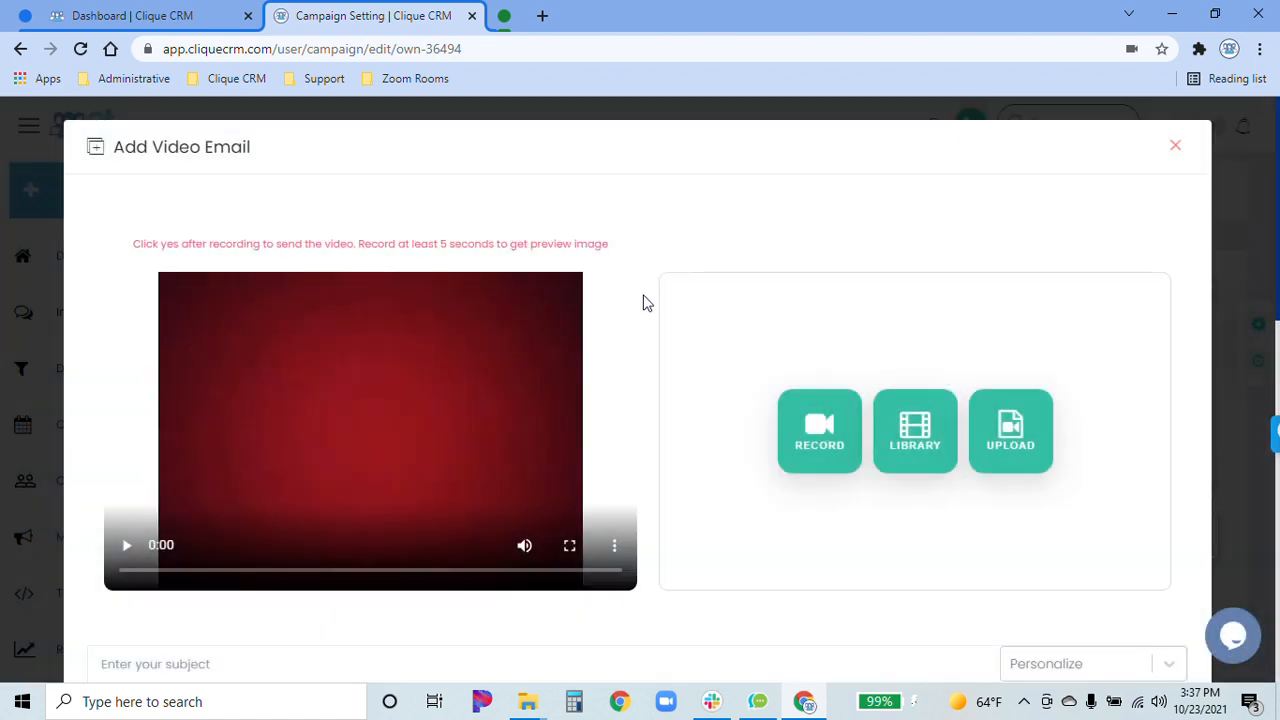
Examine the video email's subject, personalization, message editor, attachment, send timing and test email options, dismissing the Jabra Direct notification
scroll(645, 302, "down", 2)
scroll(645, 302, "down", 2)
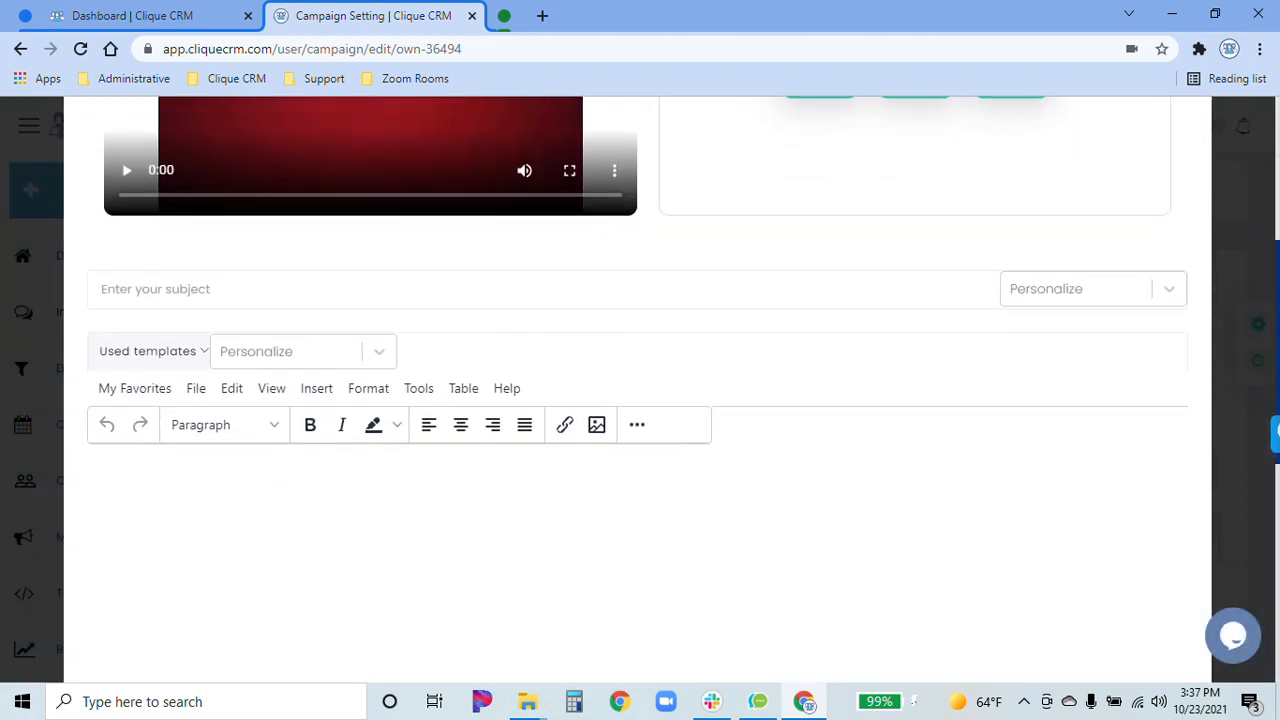
left_click(400, 294)
left_click(516, 340)
scroll(700, 378, "down", 1)
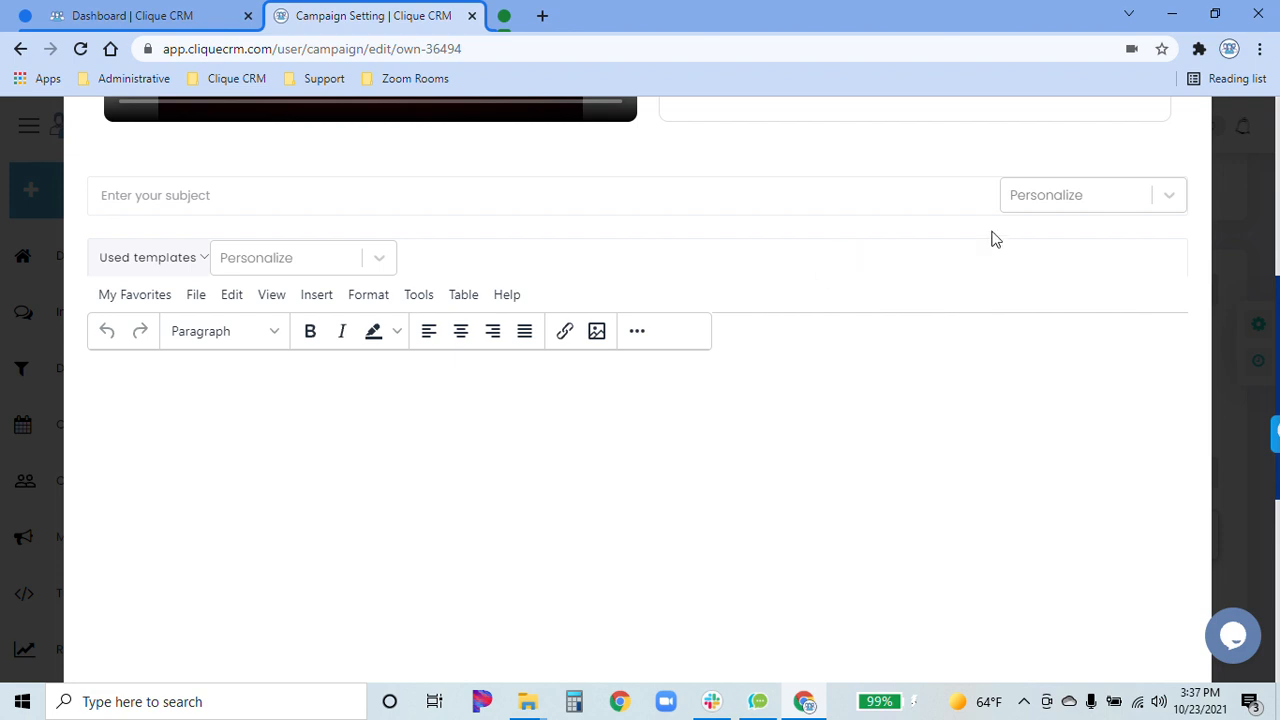
left_click(1083, 197)
left_click(1094, 197)
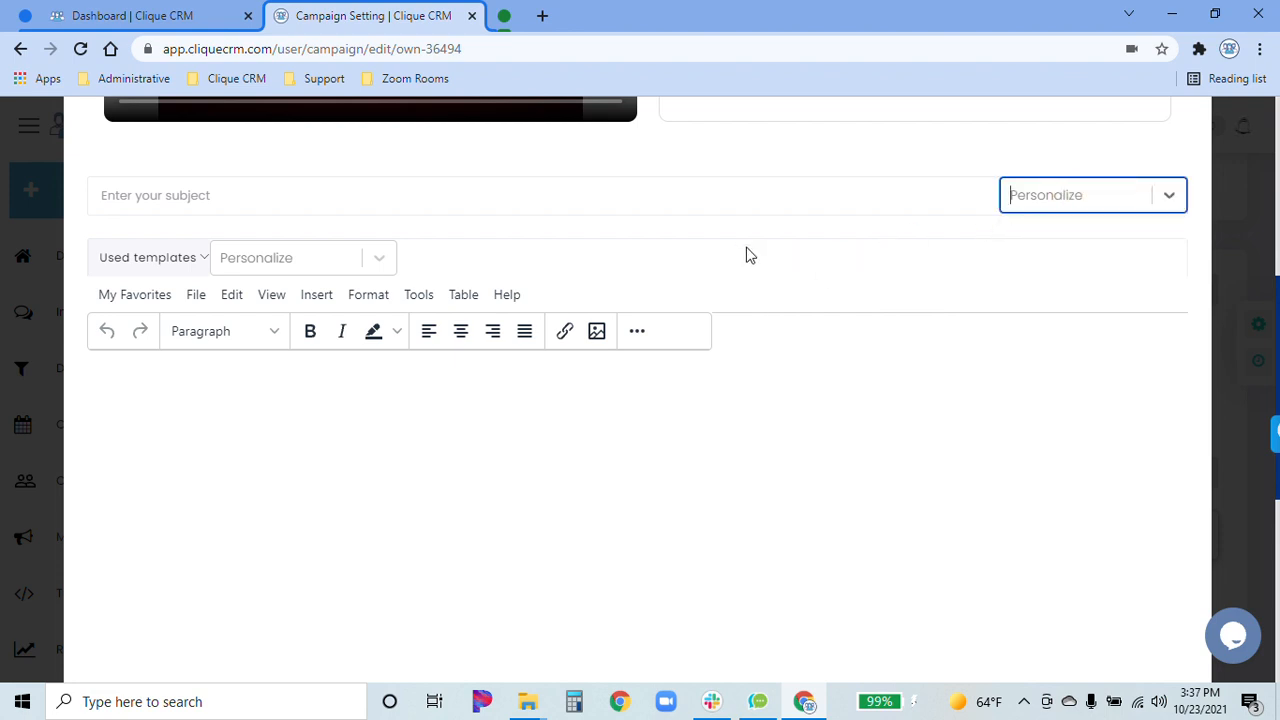
scroll(540, 330, "down", 3)
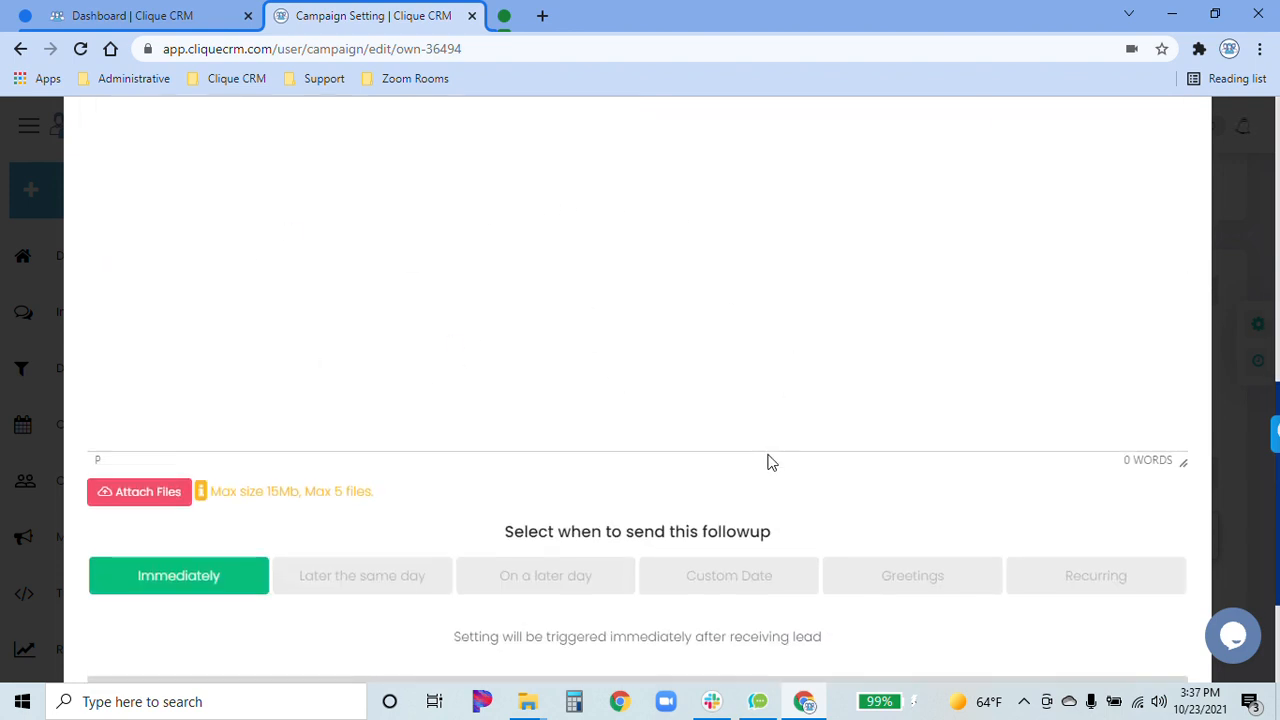
scroll(771, 461, "up", 7)
scroll(757, 409, "down", 4)
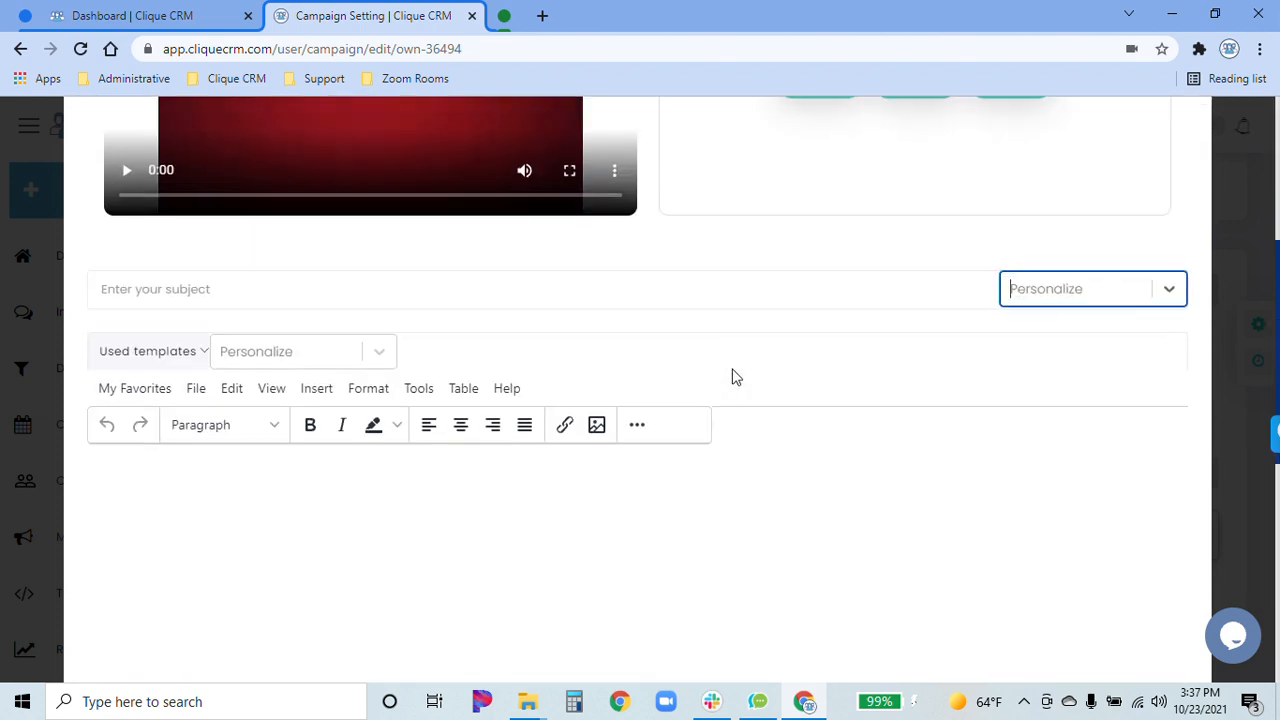
scroll(733, 376, "down", 4)
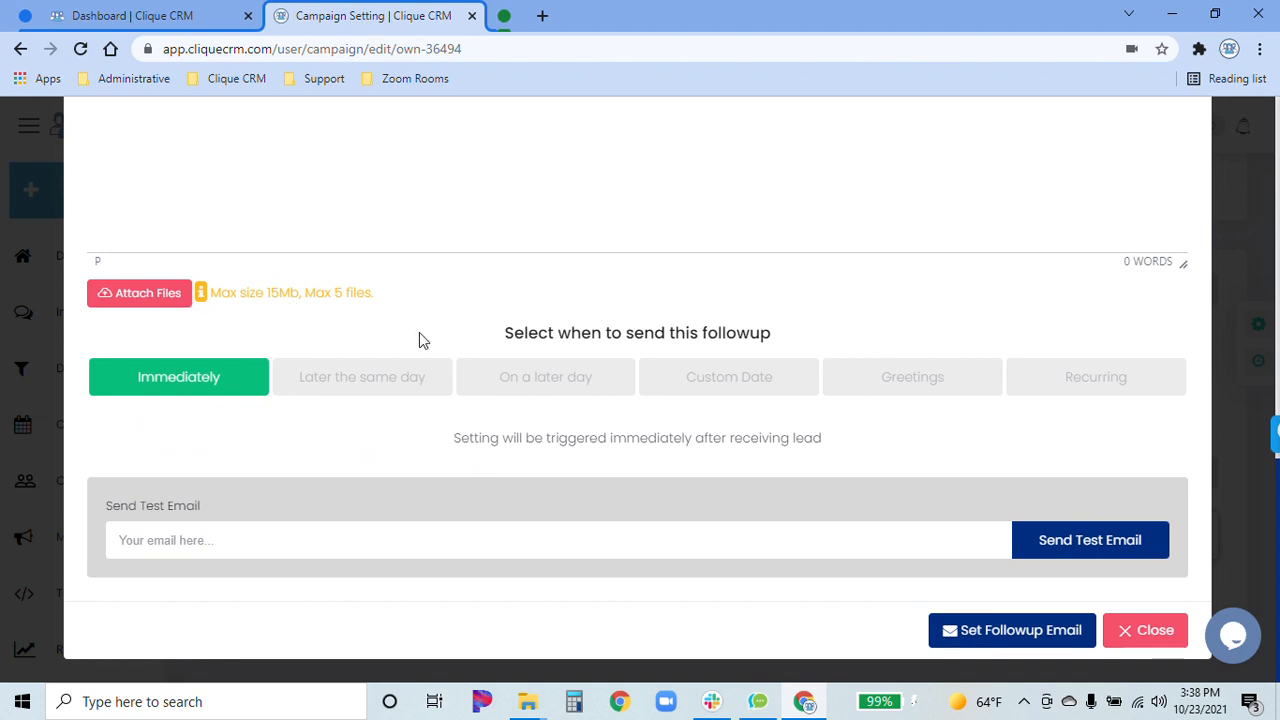
scroll(500, 349, "up", 4)
scroll(677, 489, "up", 2)
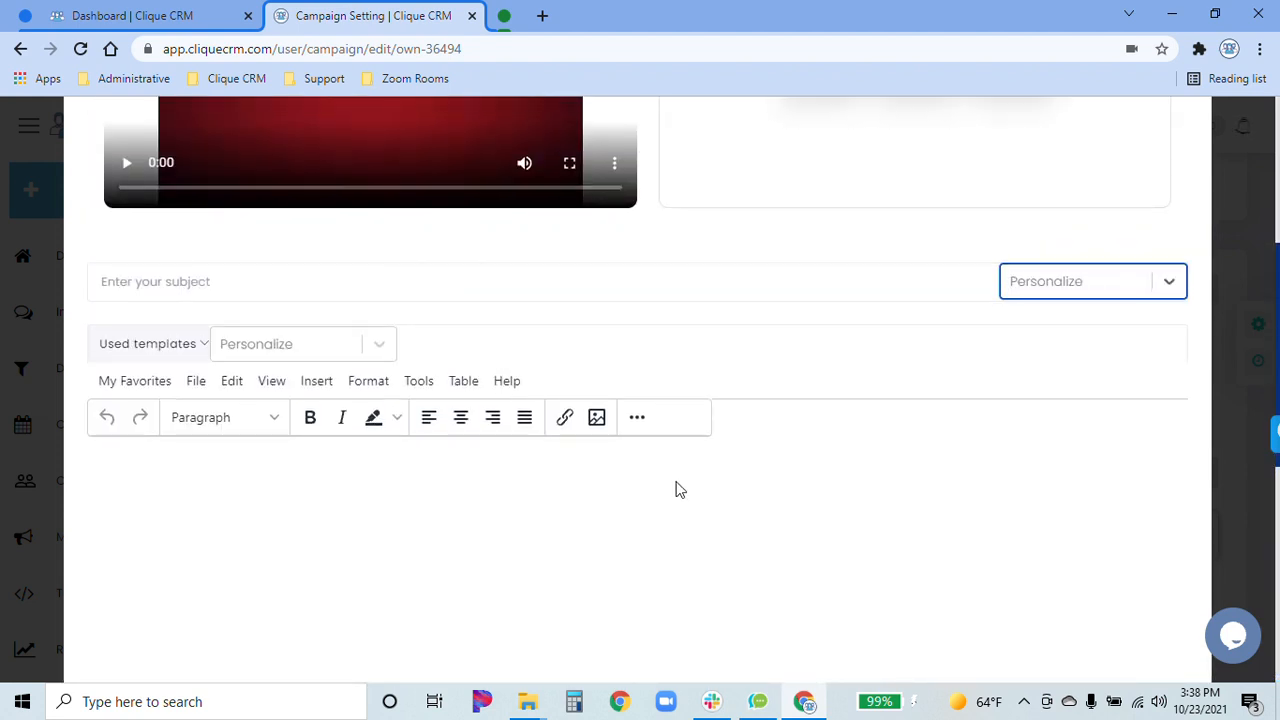
scroll(463, 197, "down", 5)
scroll(563, 305, "down", 1)
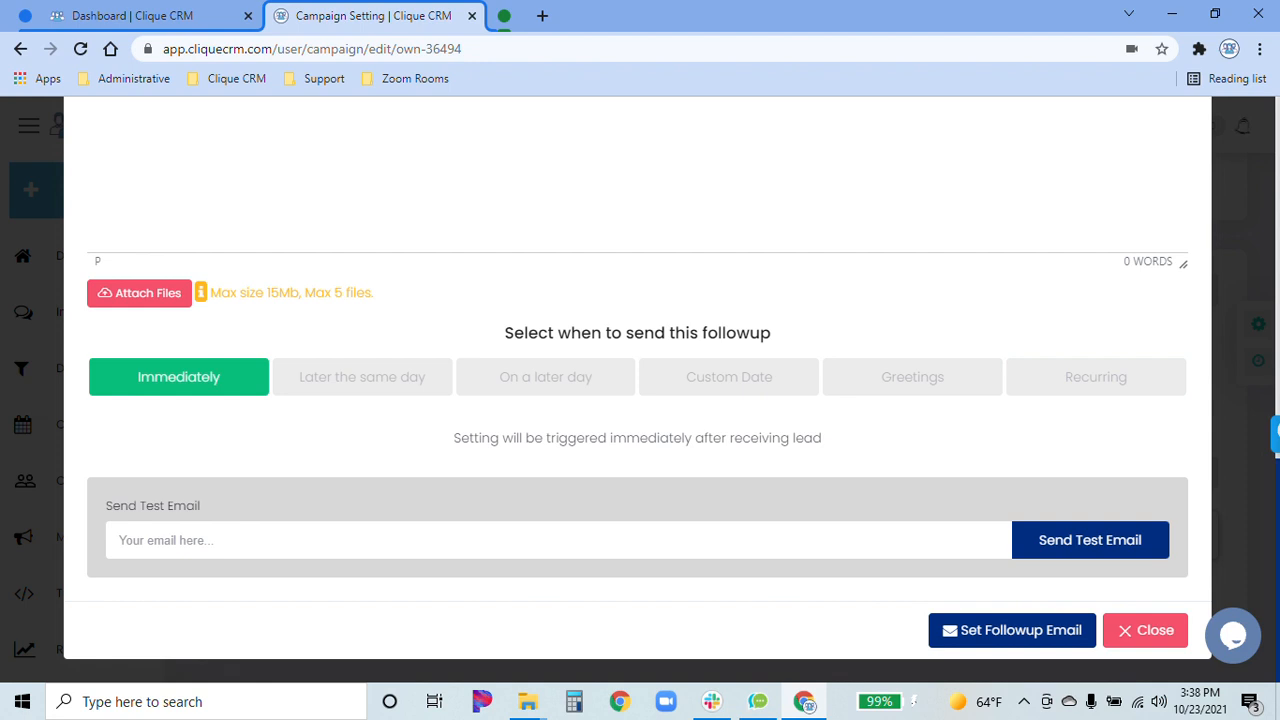
scroll(414, 449, "up", 10)
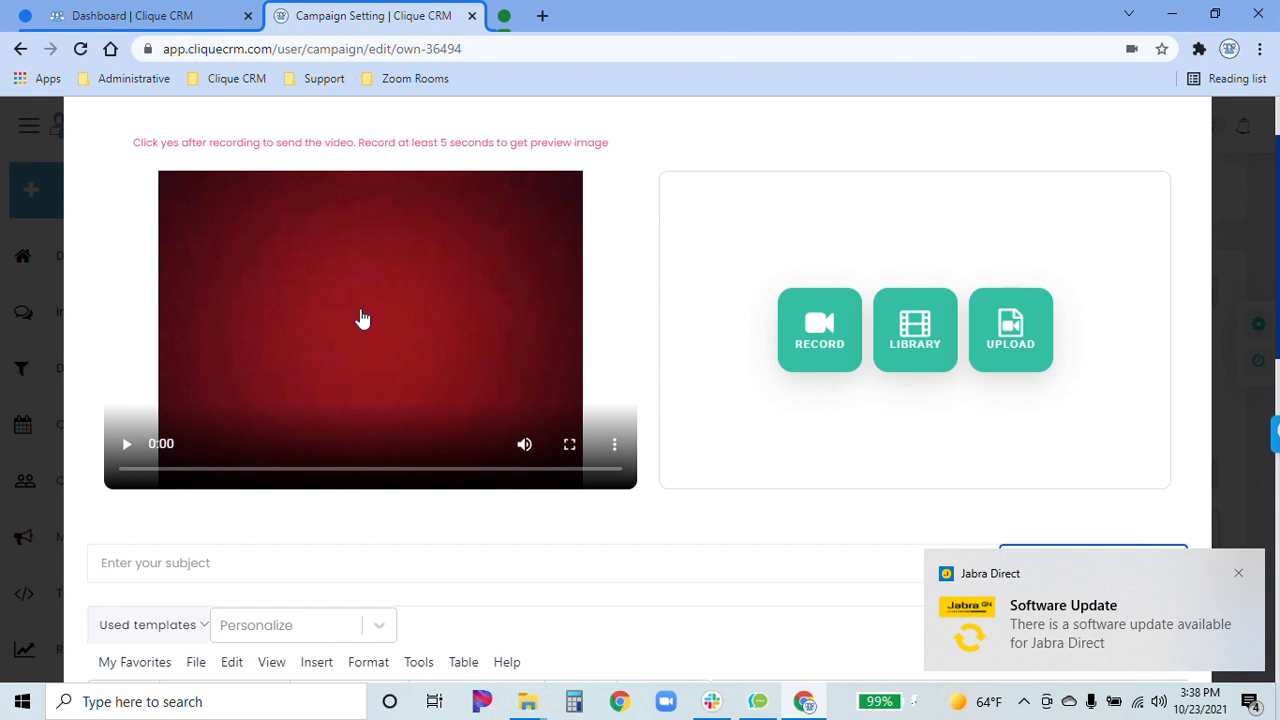
left_click(1238, 573)
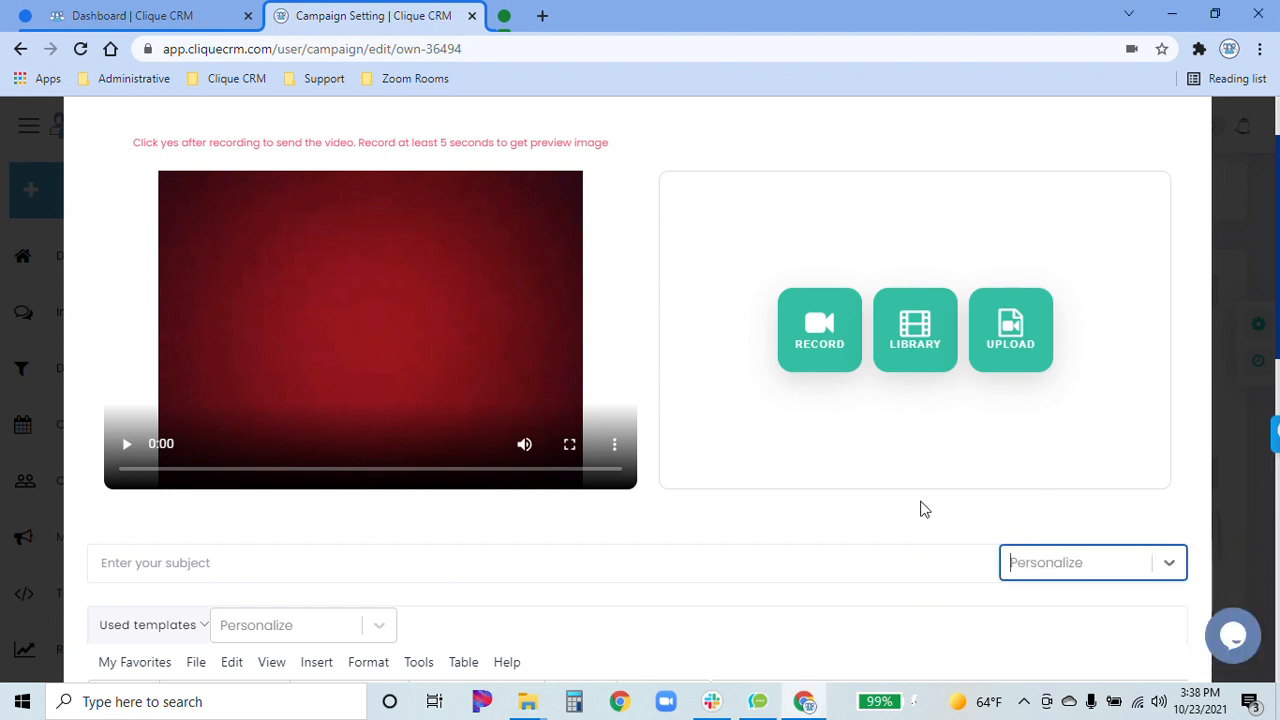
left_click(912, 510)
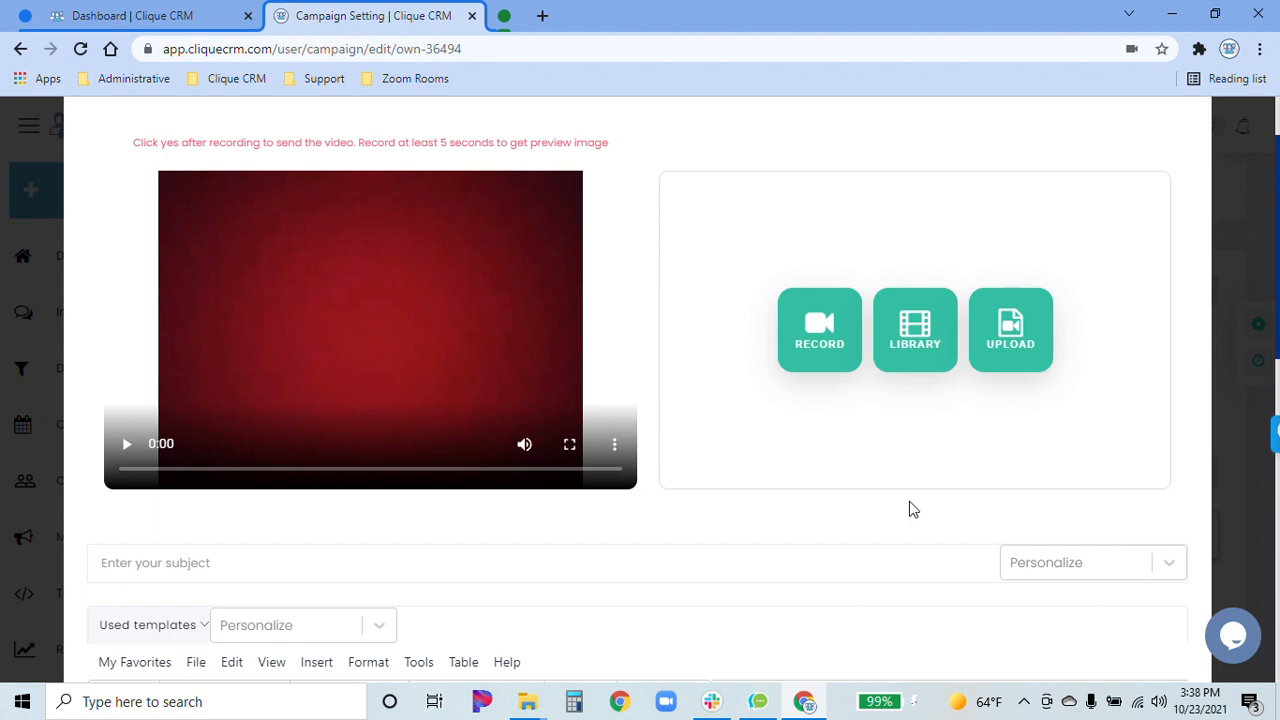
Check the file picker for uploading an existing video, cancel it, and close the video email followup without saving
left_click(660, 518)
left_click(1012, 340)
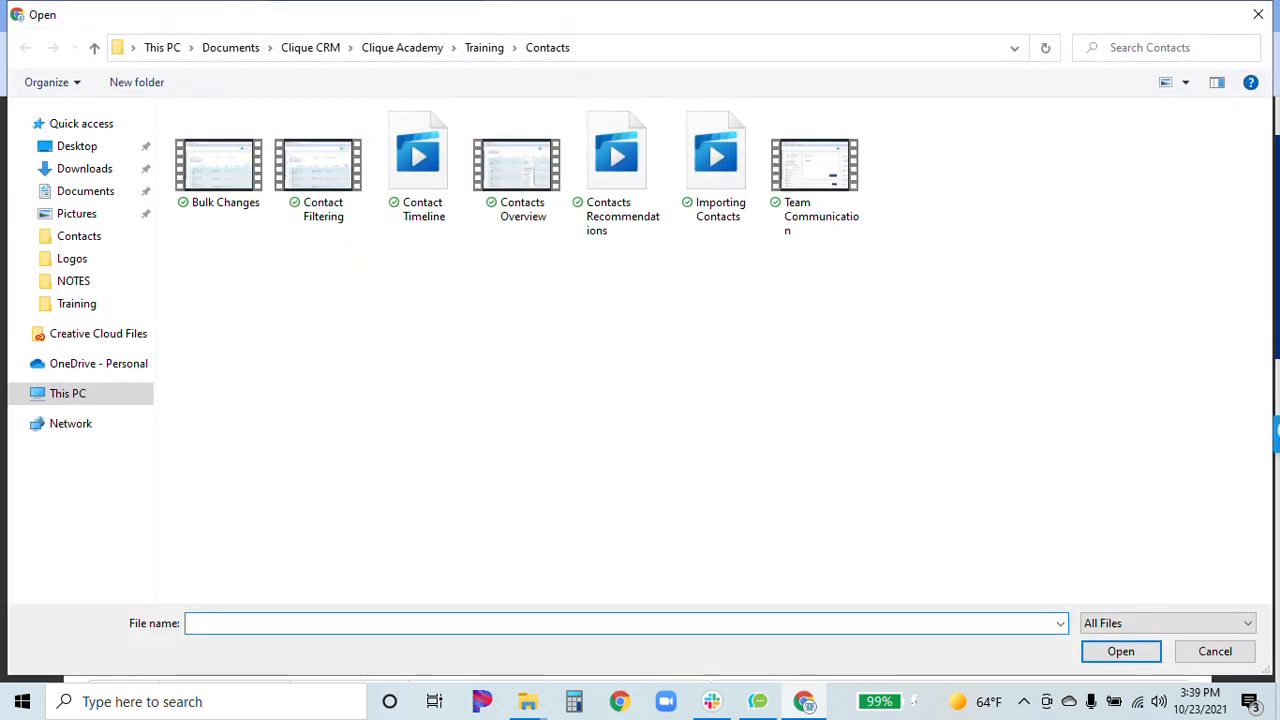
left_click(1258, 15)
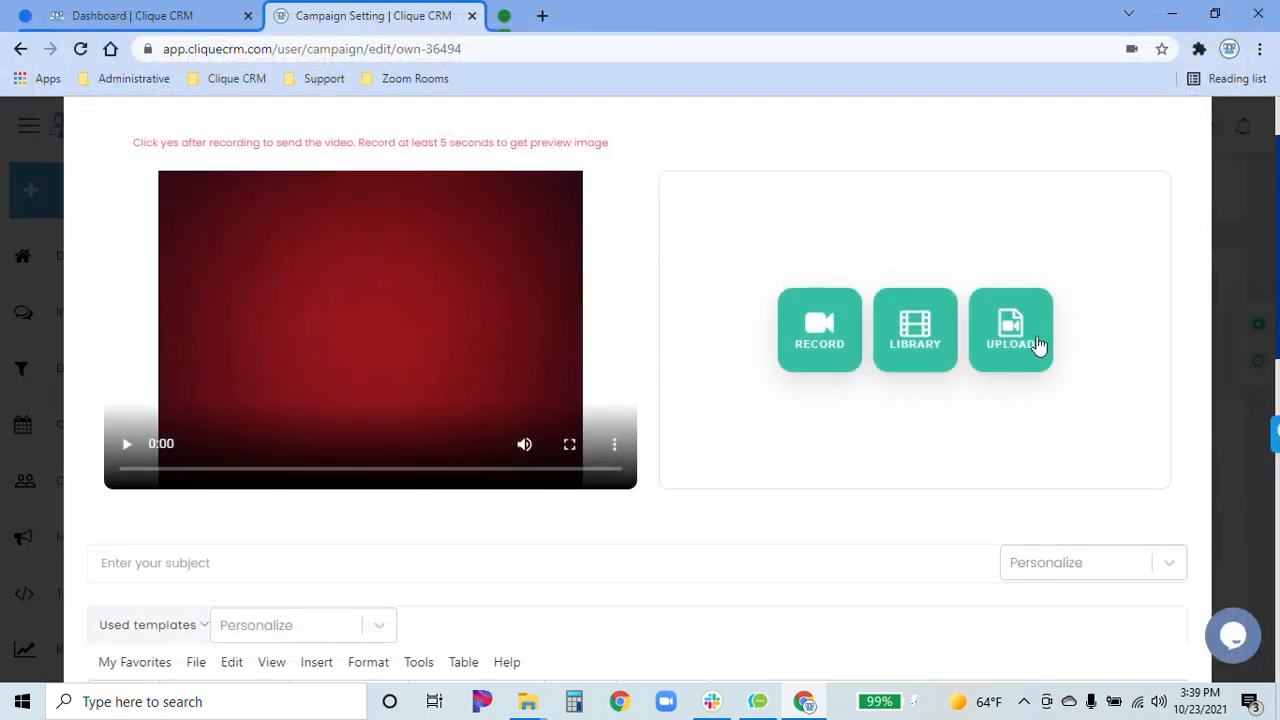
scroll(800, 411, "down", 2)
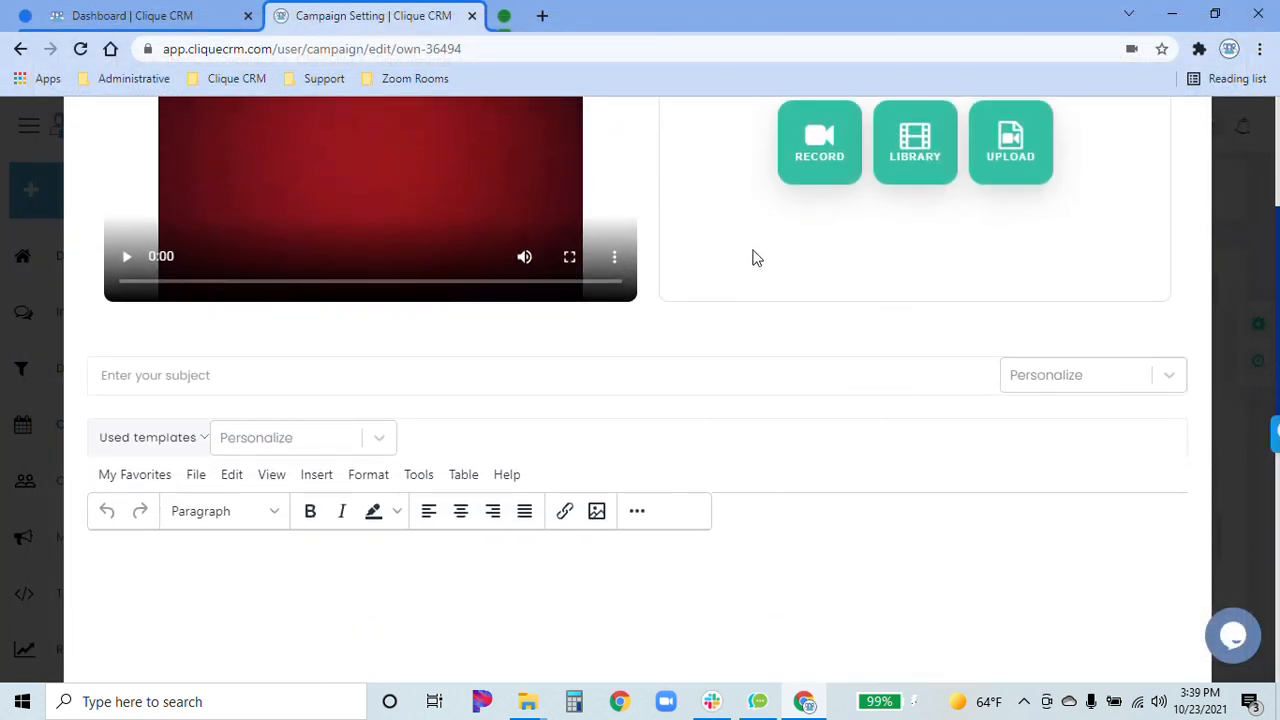
scroll(752, 258, "down", 6)
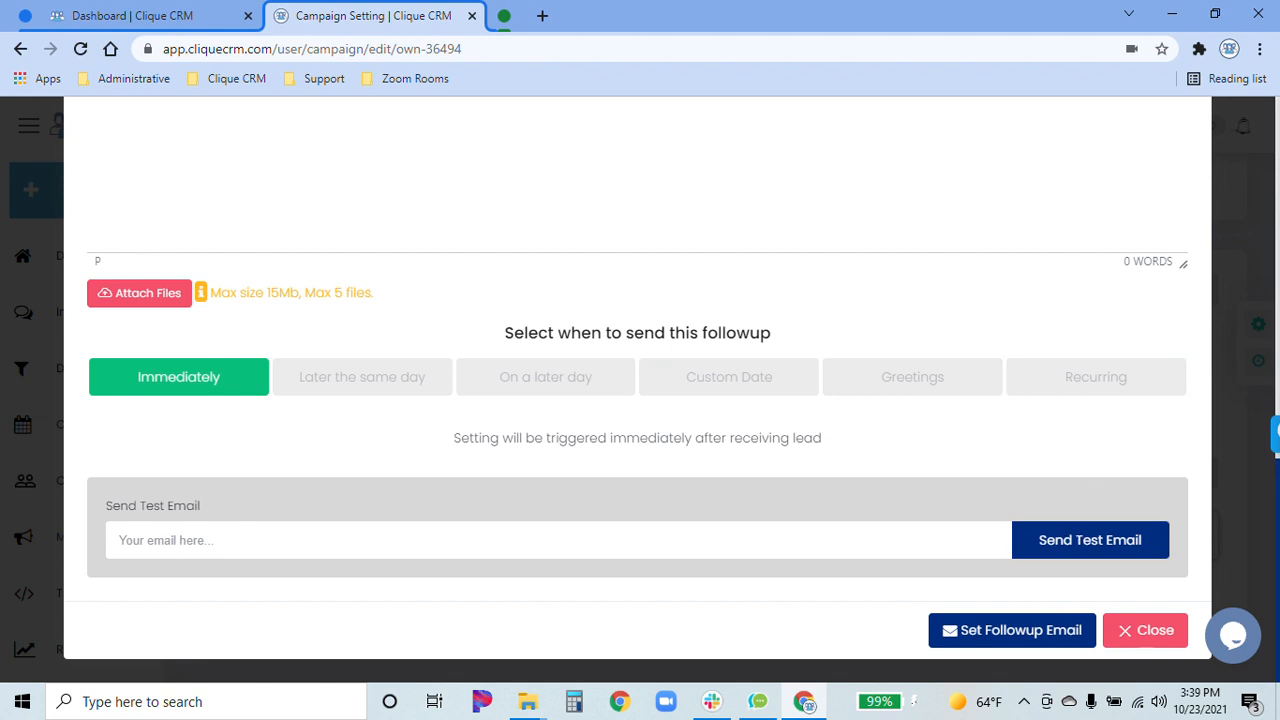
left_click(1040, 640)
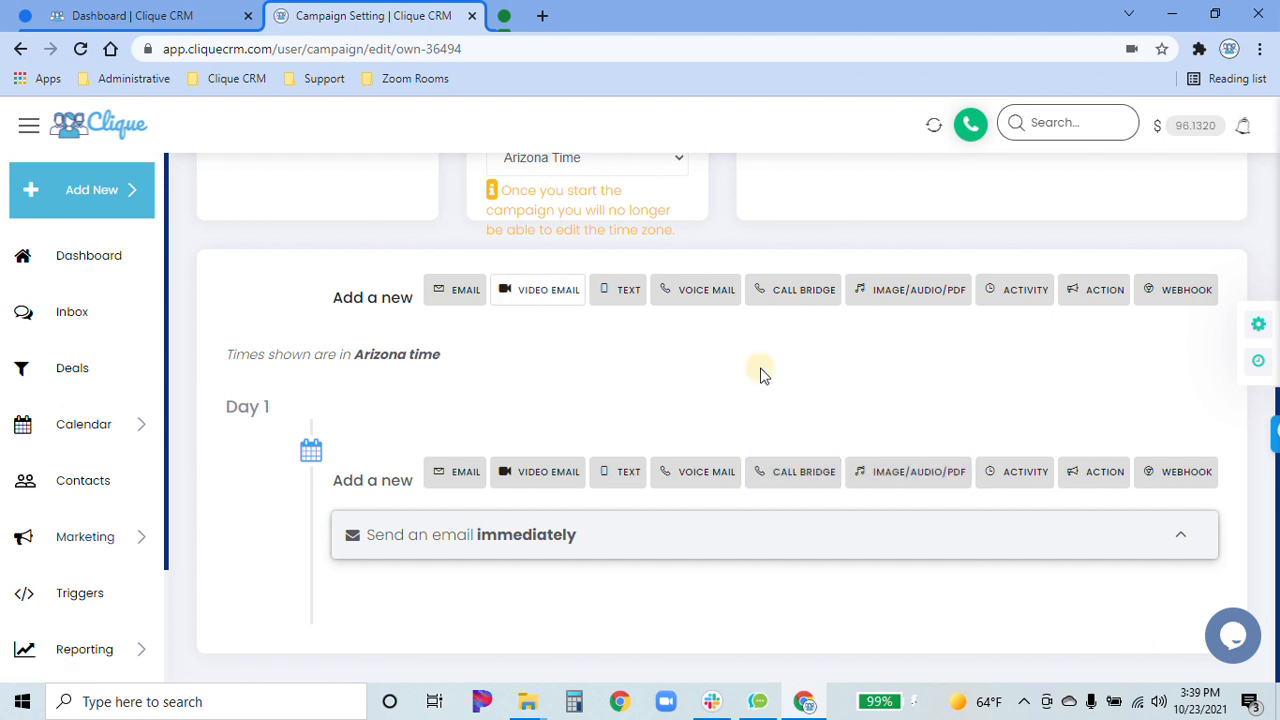
Examine a new call bridge followup's phone number field and send timing options, and close it without saving
left_click(805, 295)
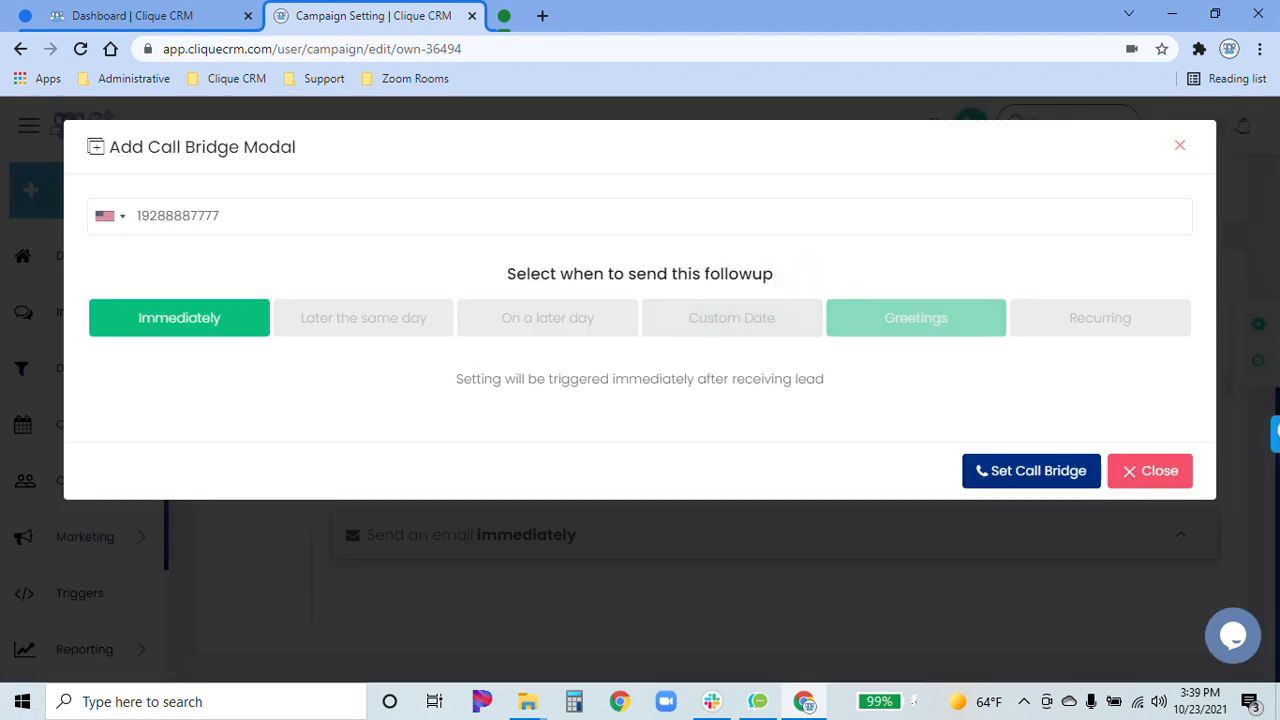
left_click(222, 215)
left_click_drag(222, 215, 143, 209)
left_click(325, 265)
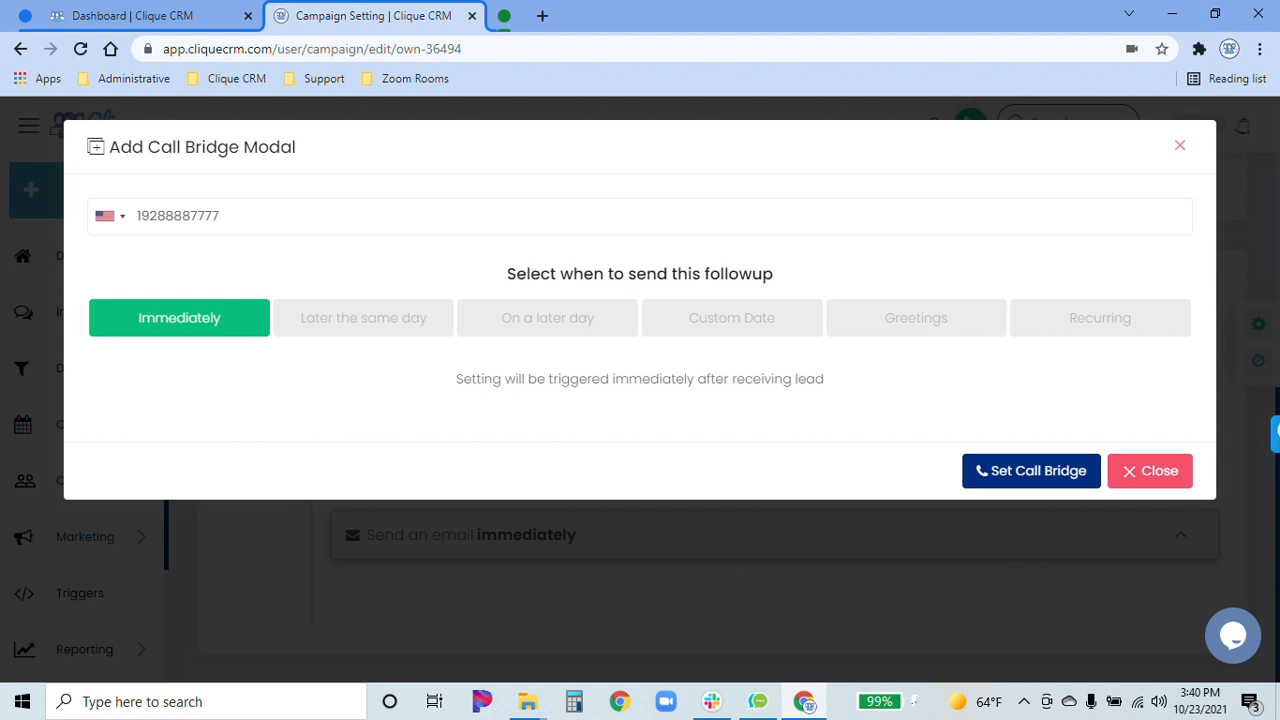
left_click_drag(222, 216, 140, 225)
left_click(257, 207)
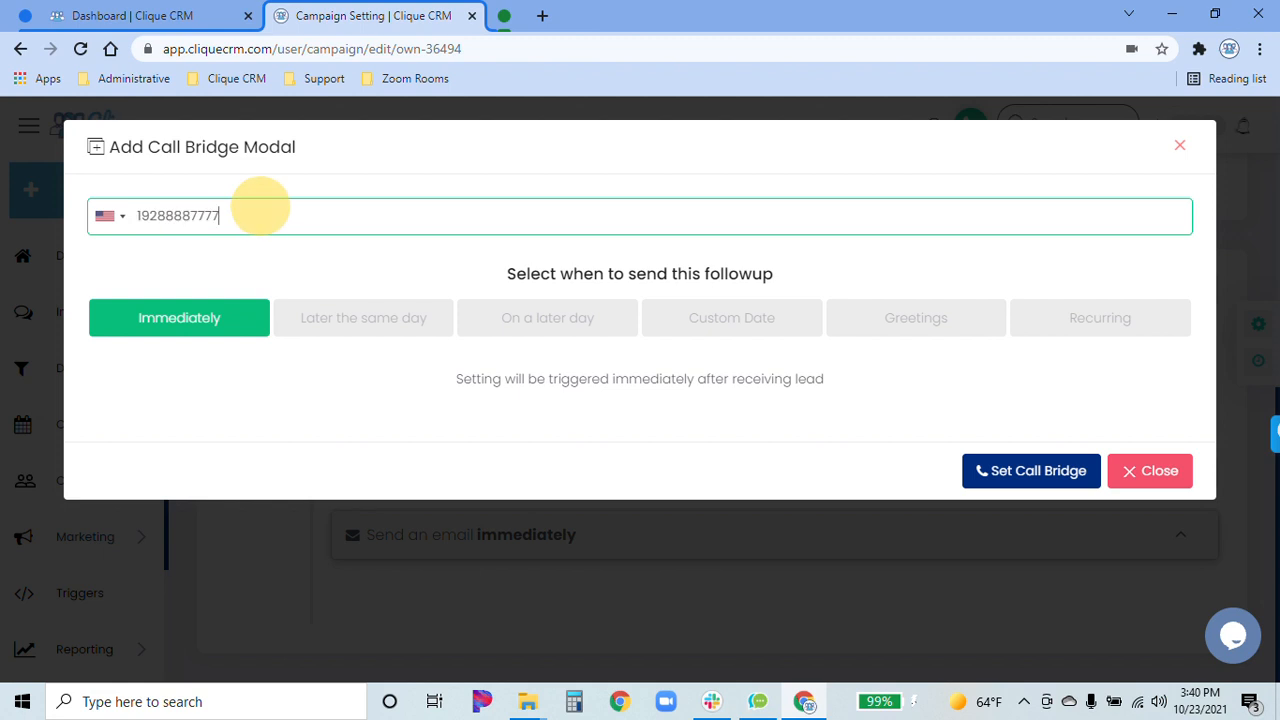
left_click(716, 180)
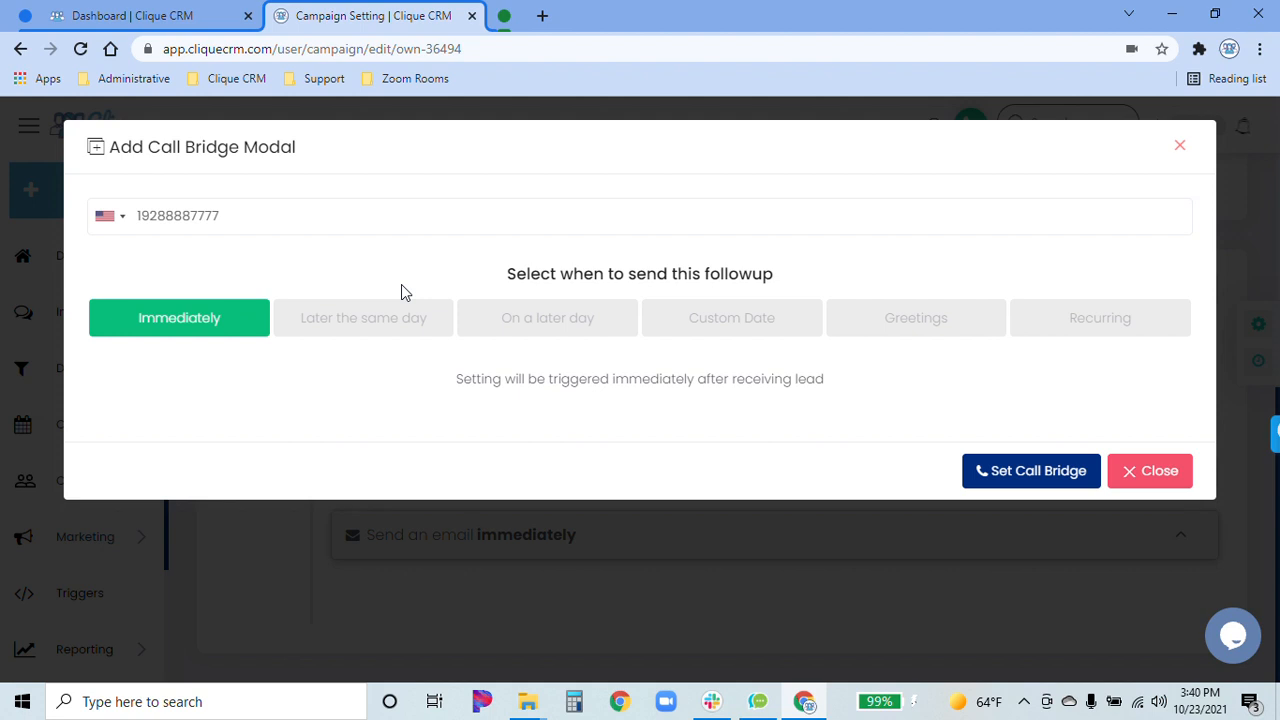
left_click_drag(220, 216, 137, 218)
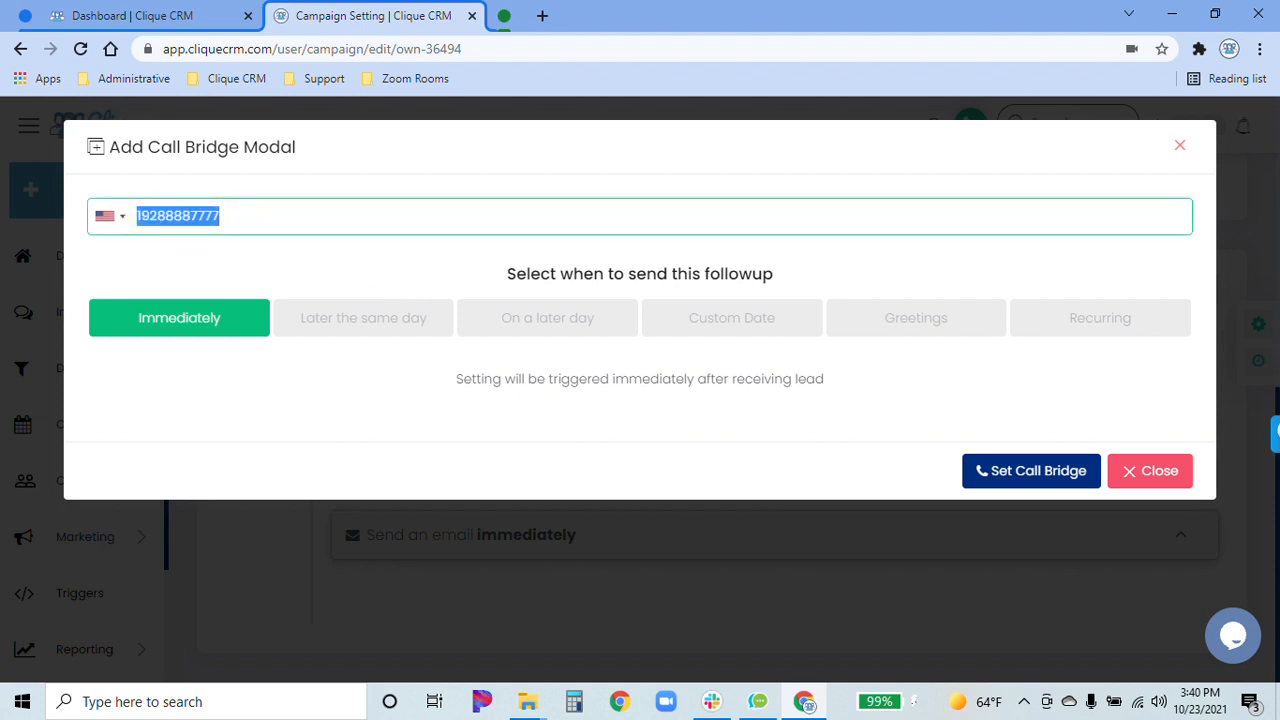
left_click(361, 222)
left_click(555, 238)
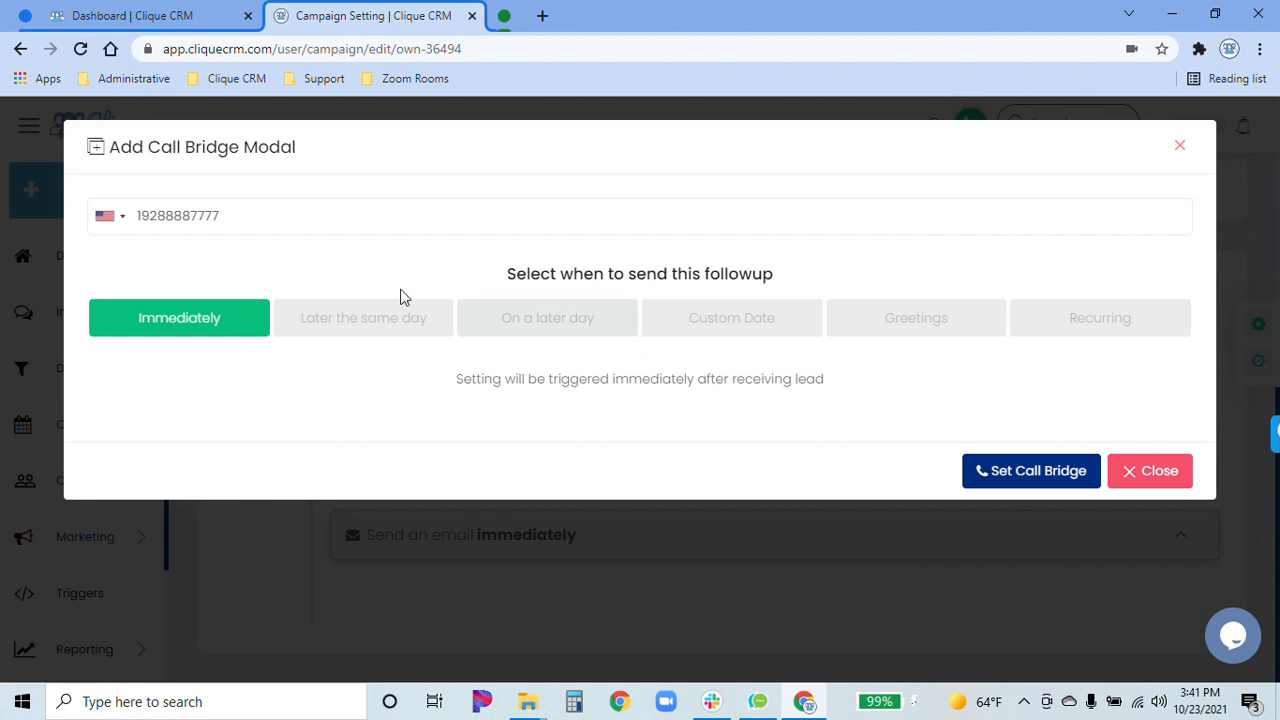
left_click_drag(220, 215, 164, 215)
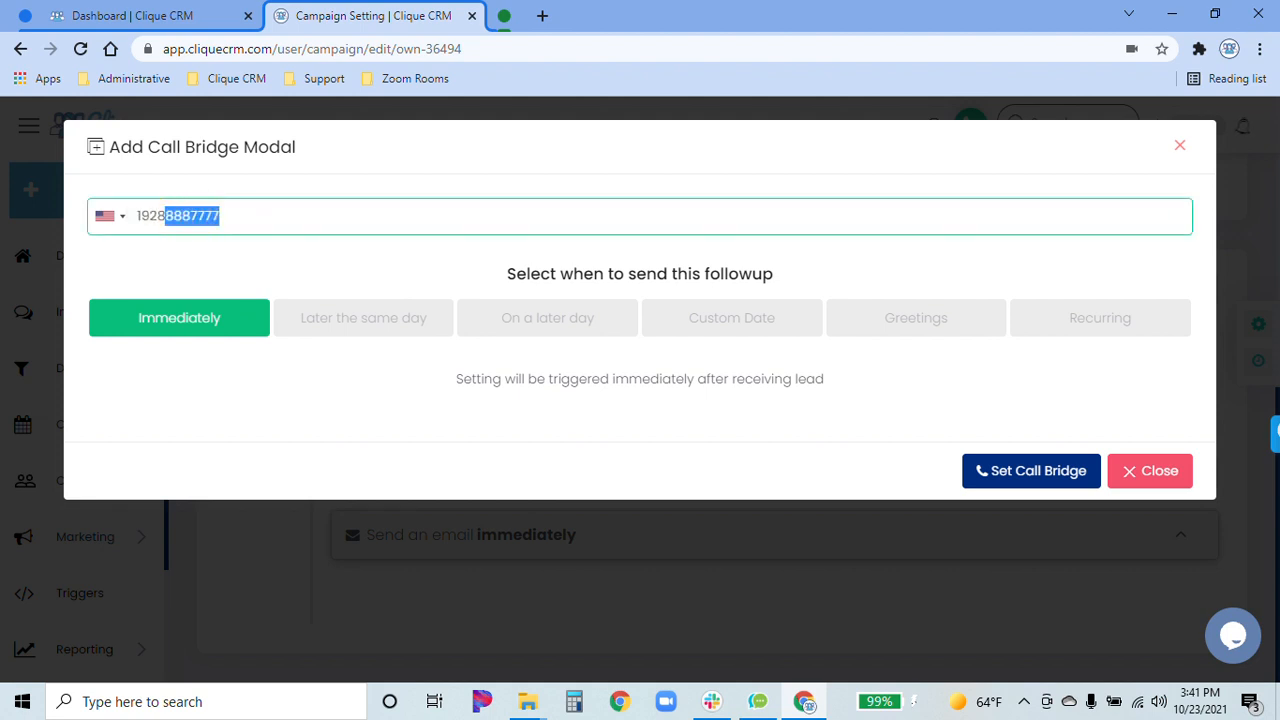
left_click(257, 265)
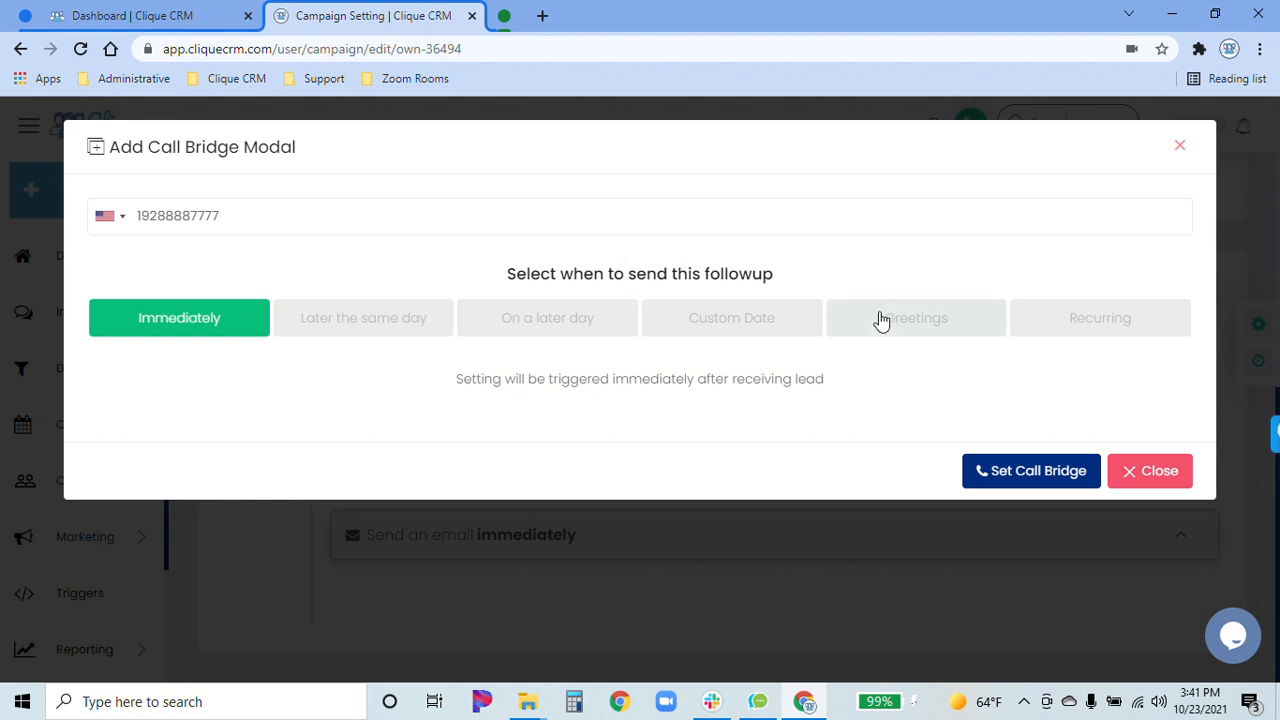
left_click(1150, 483)
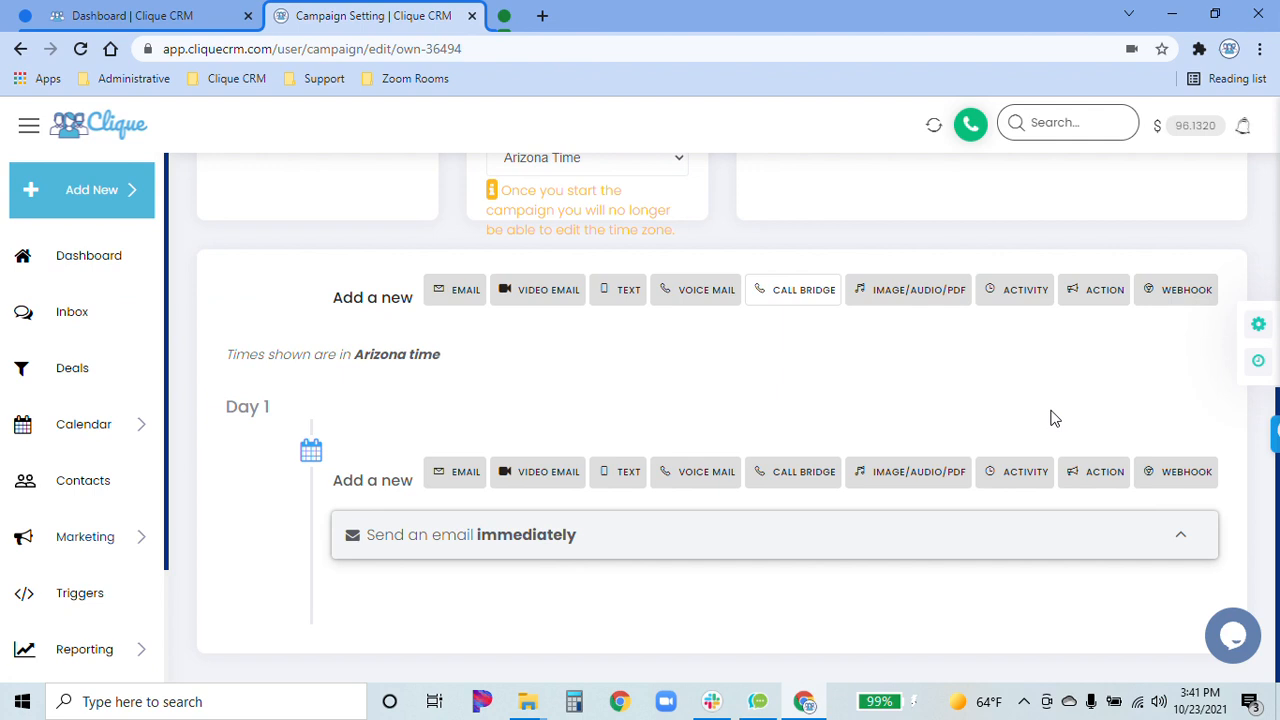
left_click(912, 362)
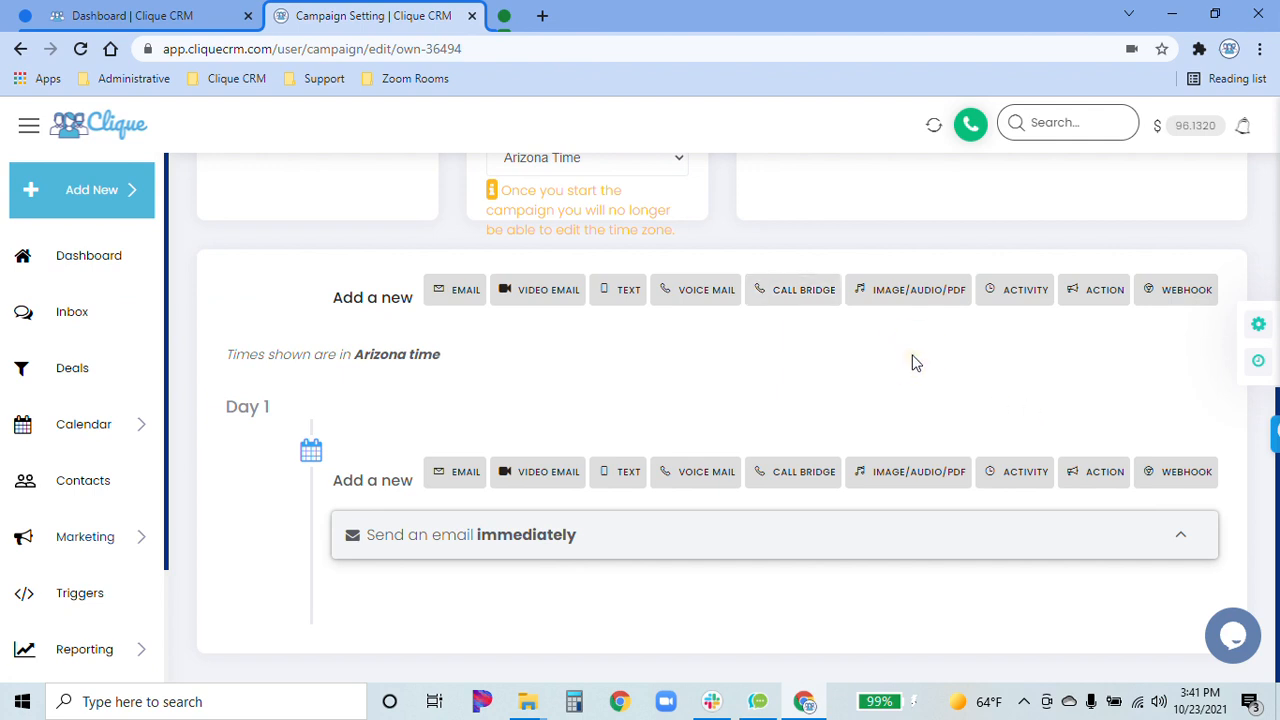
Open a new image/audio/PDF followup and examine the supported file types and size limit for uploads
left_click(909, 298)
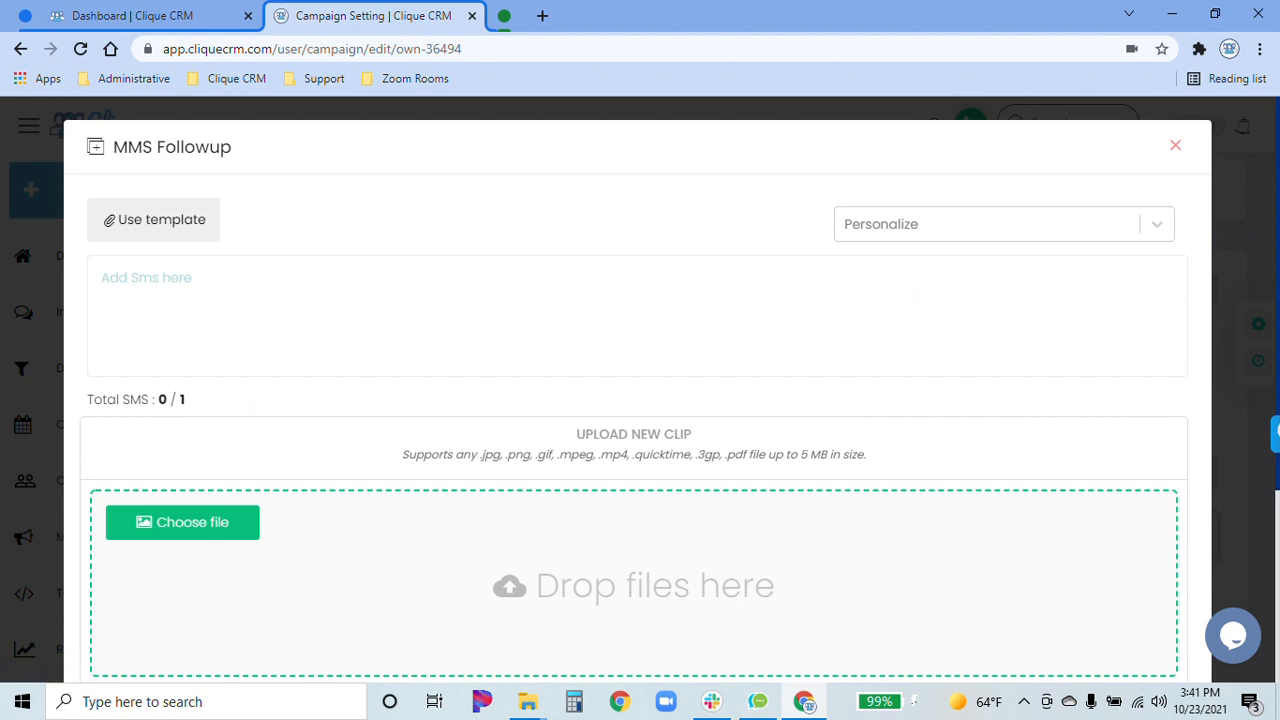
scroll(640, 400, "down", 3)
scroll(640, 400, "up", 3)
scroll(220, 409, "down", 1)
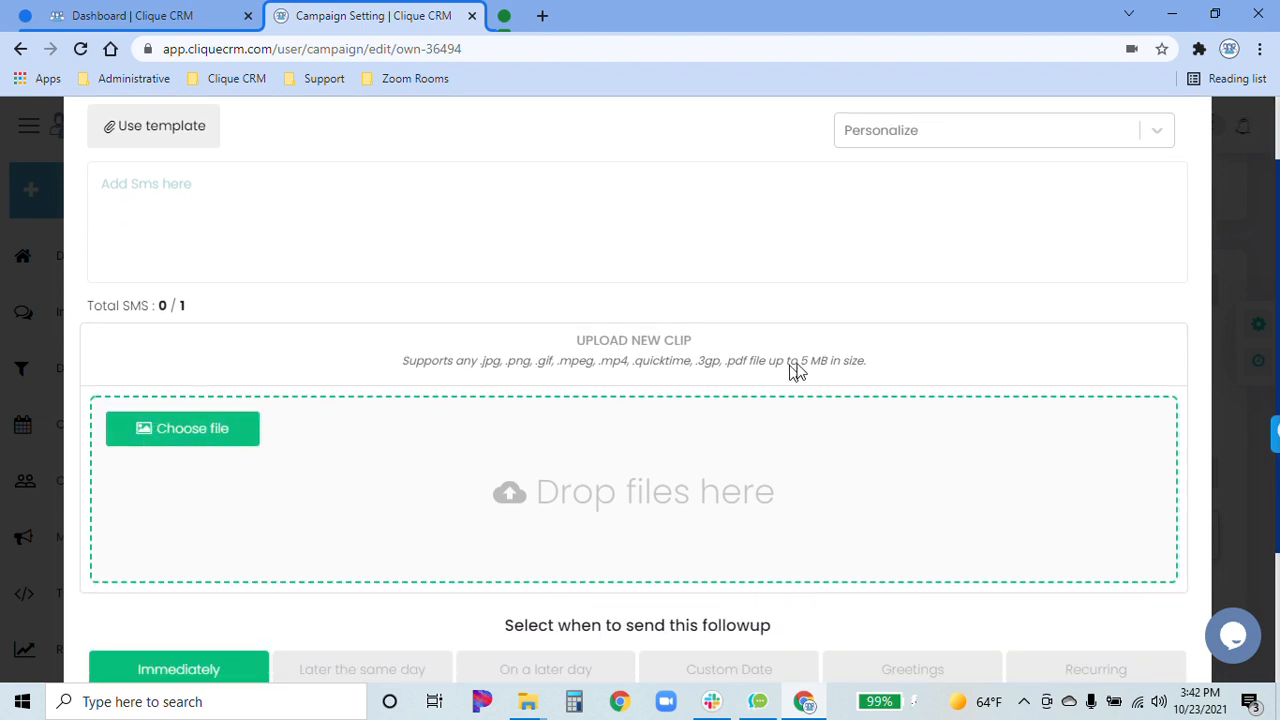
left_click_drag(872, 362, 402, 368)
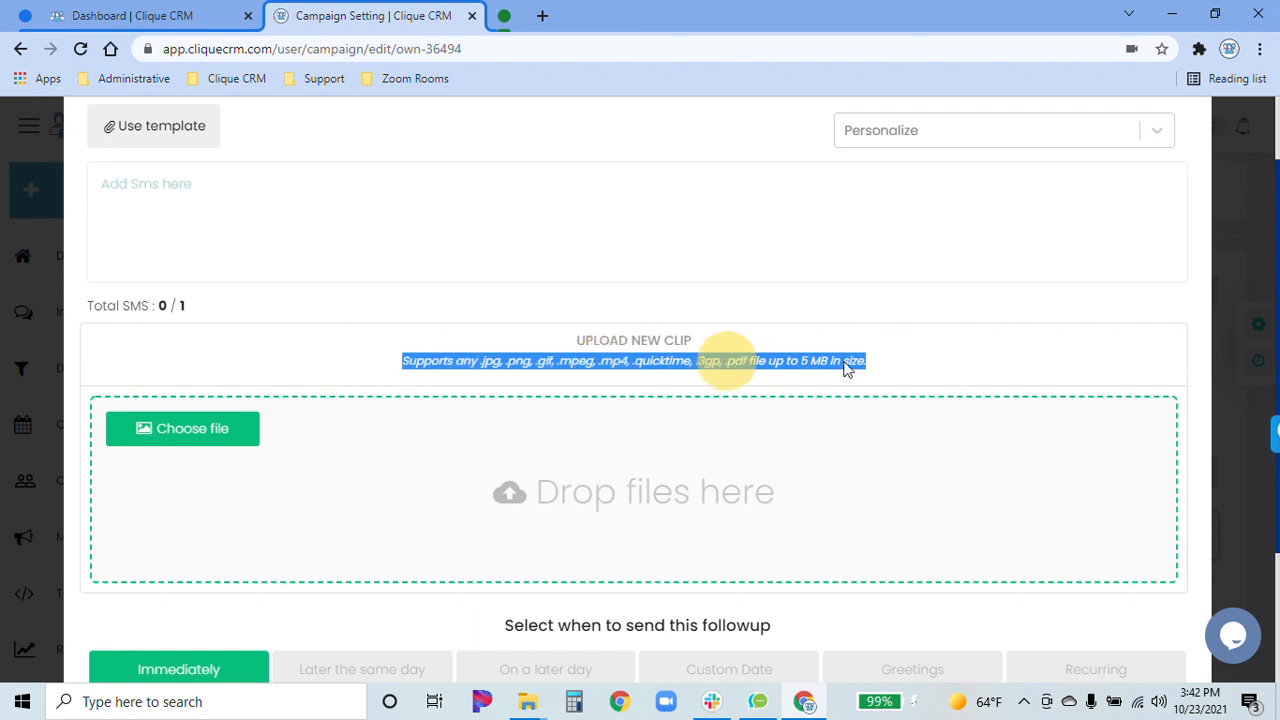
left_click(913, 361)
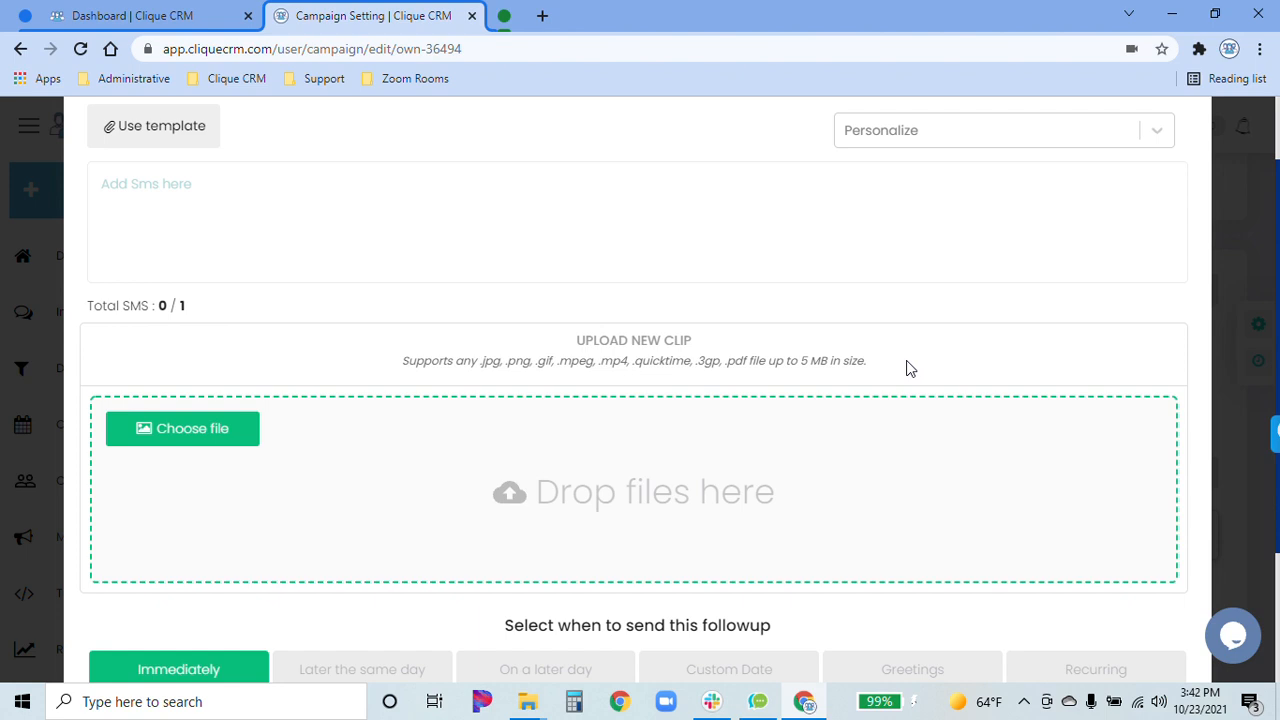
left_click_drag(877, 366, 737, 366)
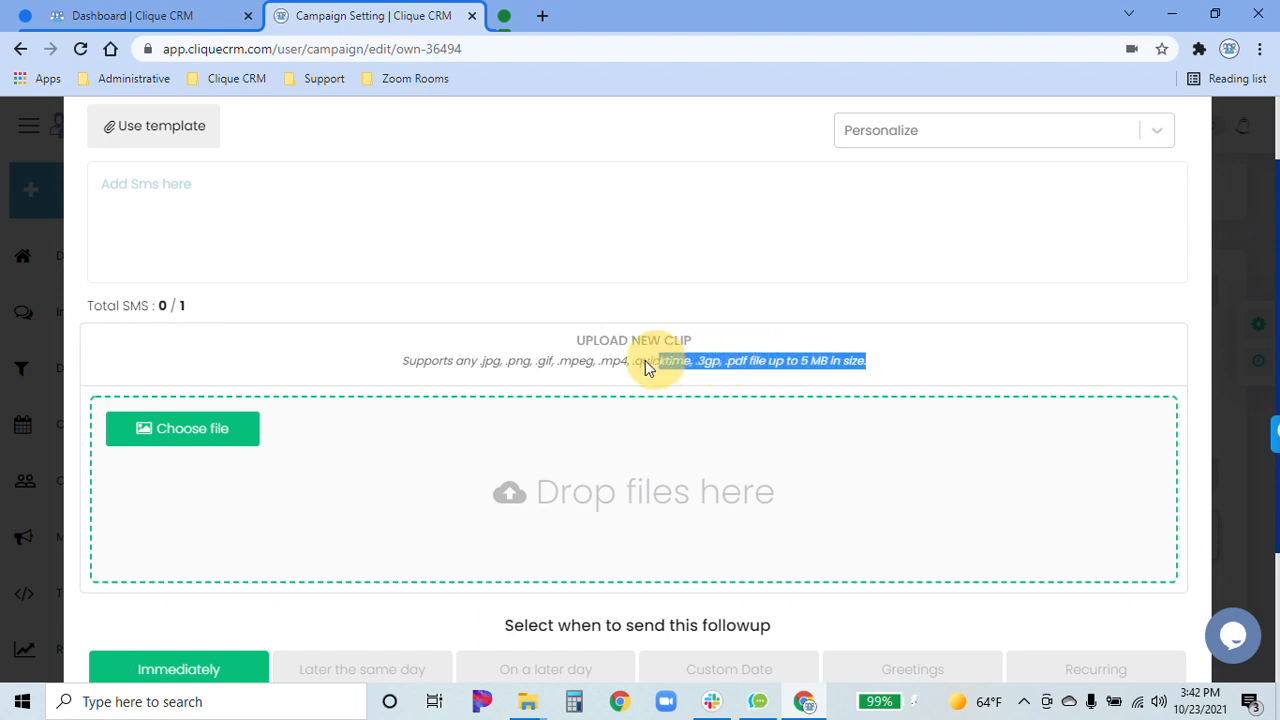
left_click_drag(645, 368, 487, 370)
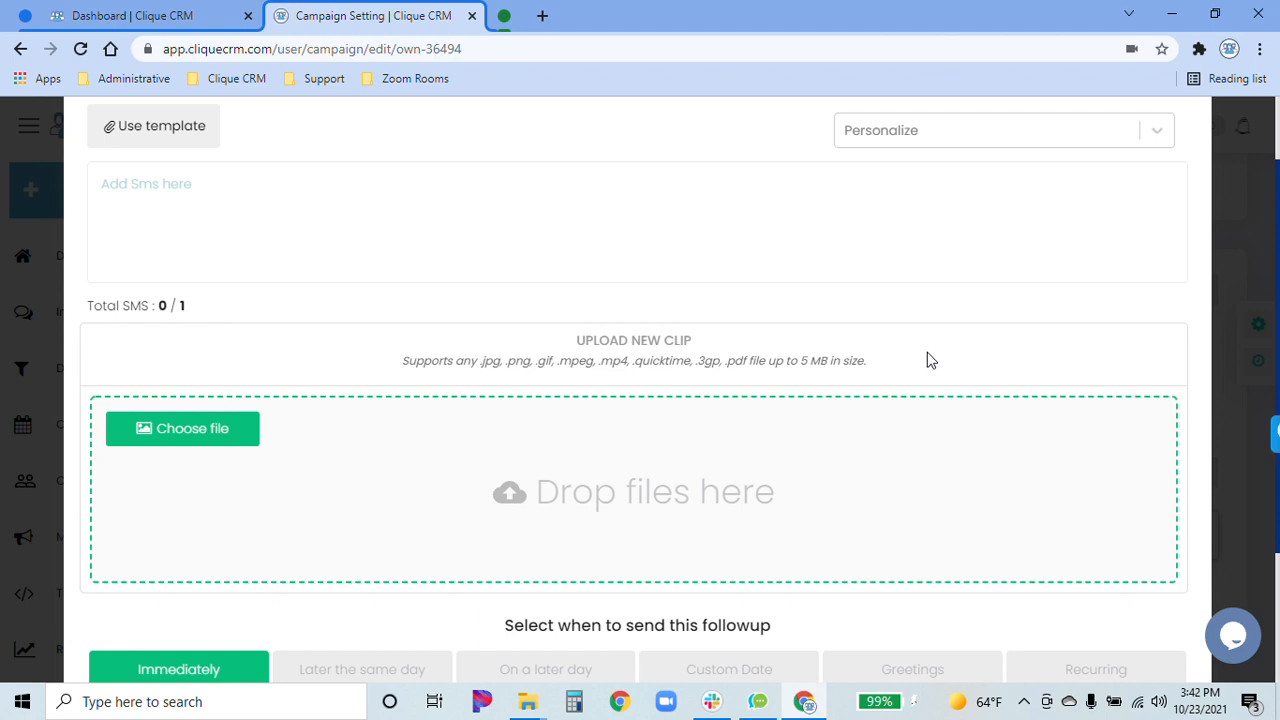
Examine the MMS followup's personalization fields, SMS templates and send timing options, and close it without saving
scroll(889, 294, "down", 2)
scroll(780, 574, "up", 2)
left_click(463, 214)
left_click(963, 135)
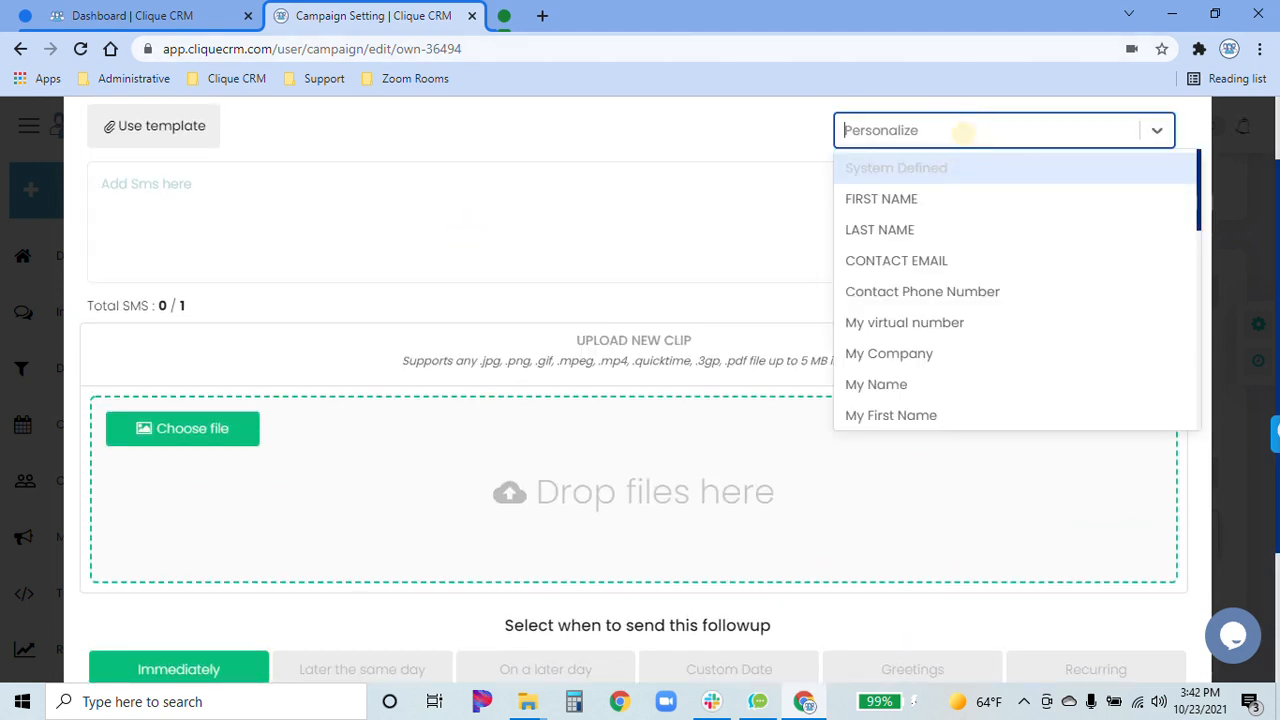
left_click(725, 190)
scroll(220, 226, "up", 1)
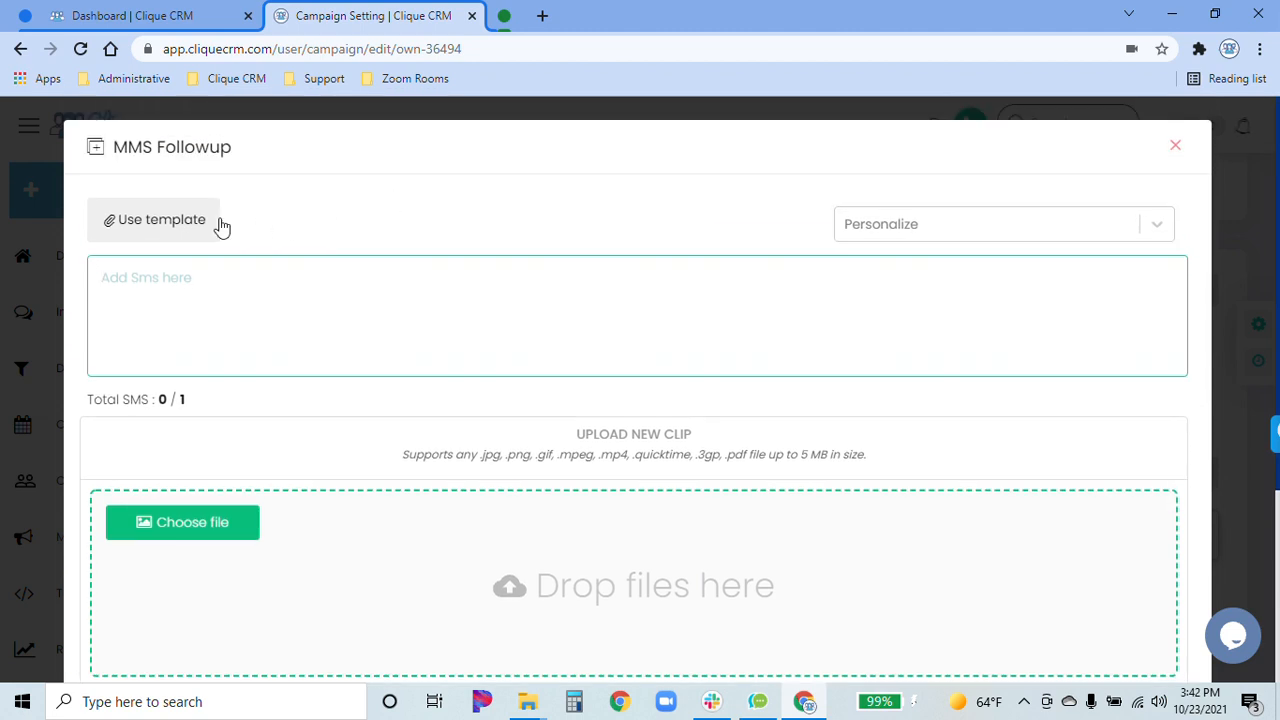
left_click(175, 222)
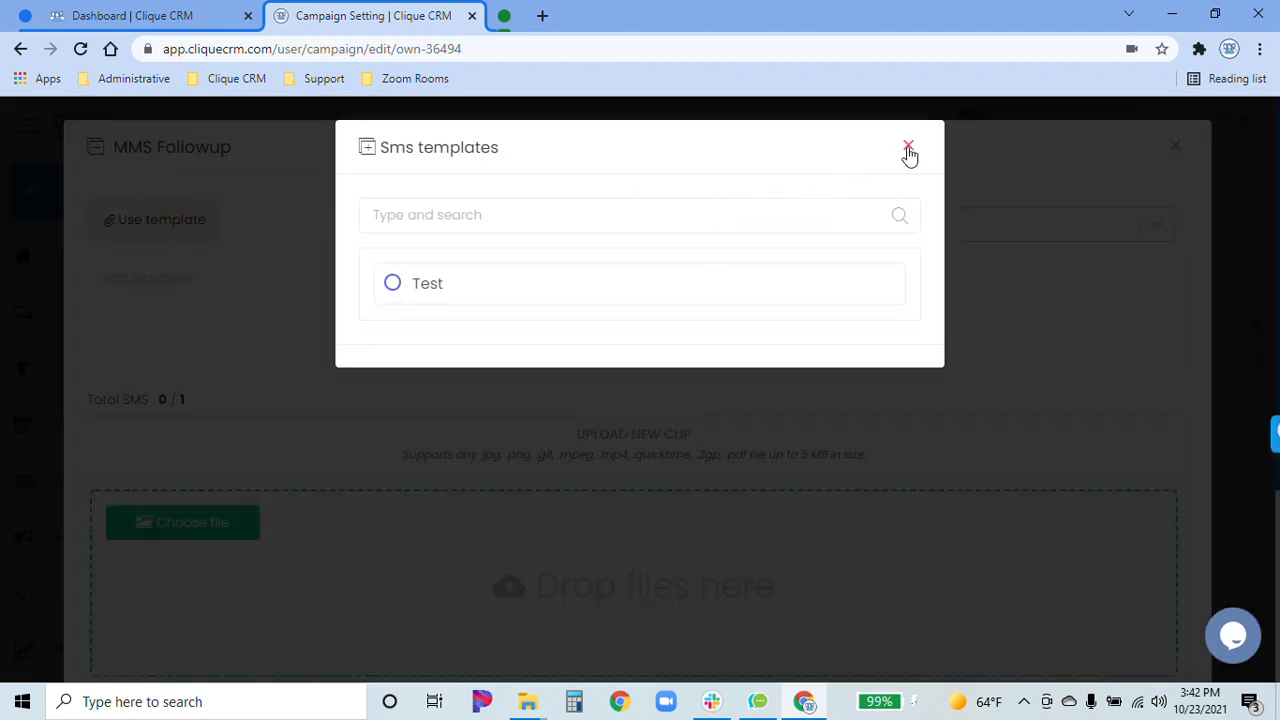
left_click(907, 146)
scroll(803, 284, "down", 3)
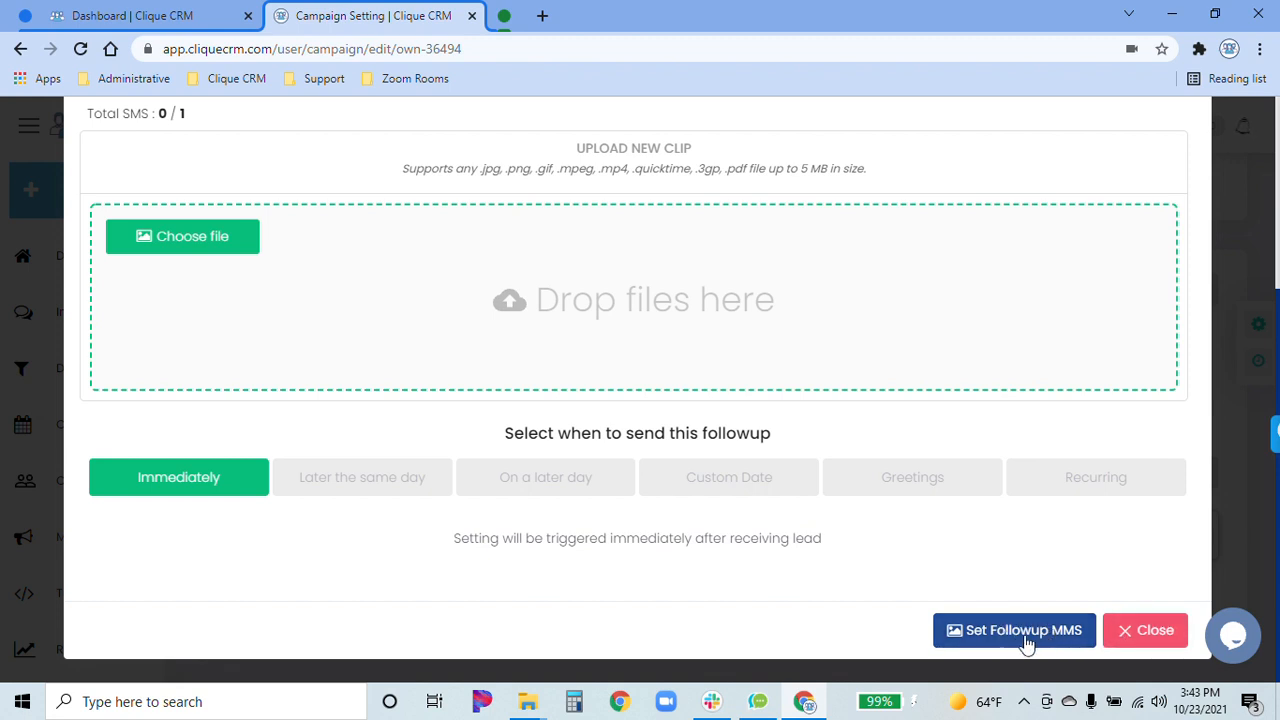
left_click(1140, 630)
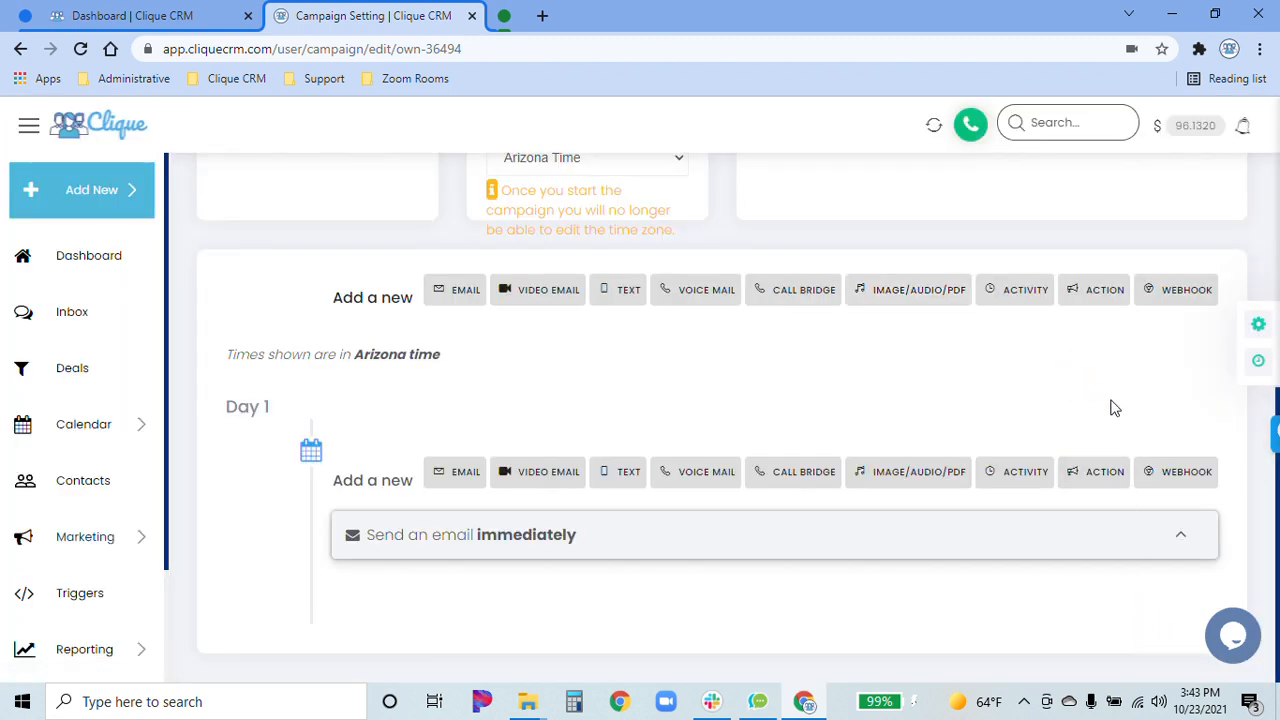
Open a new activity followup and examine its title field and the full range of selectable days
left_click(1022, 292)
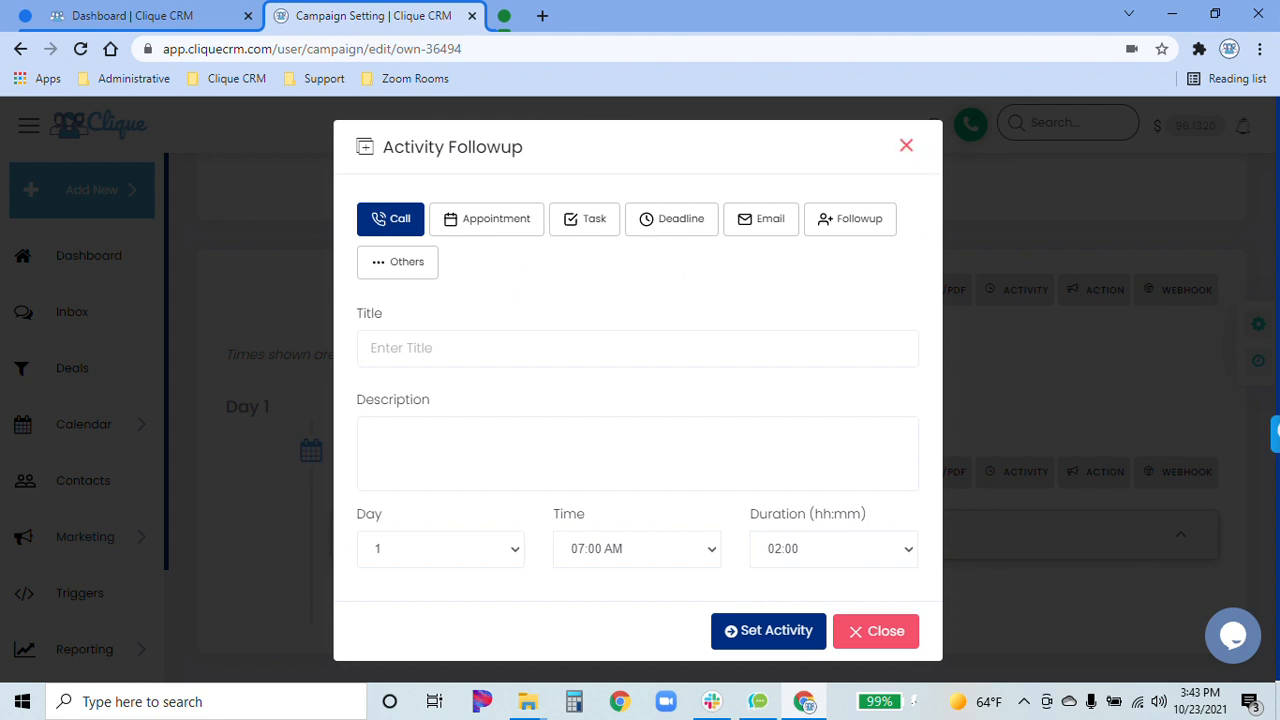
left_click(449, 566)
scroll(417, 410, "down", 20)
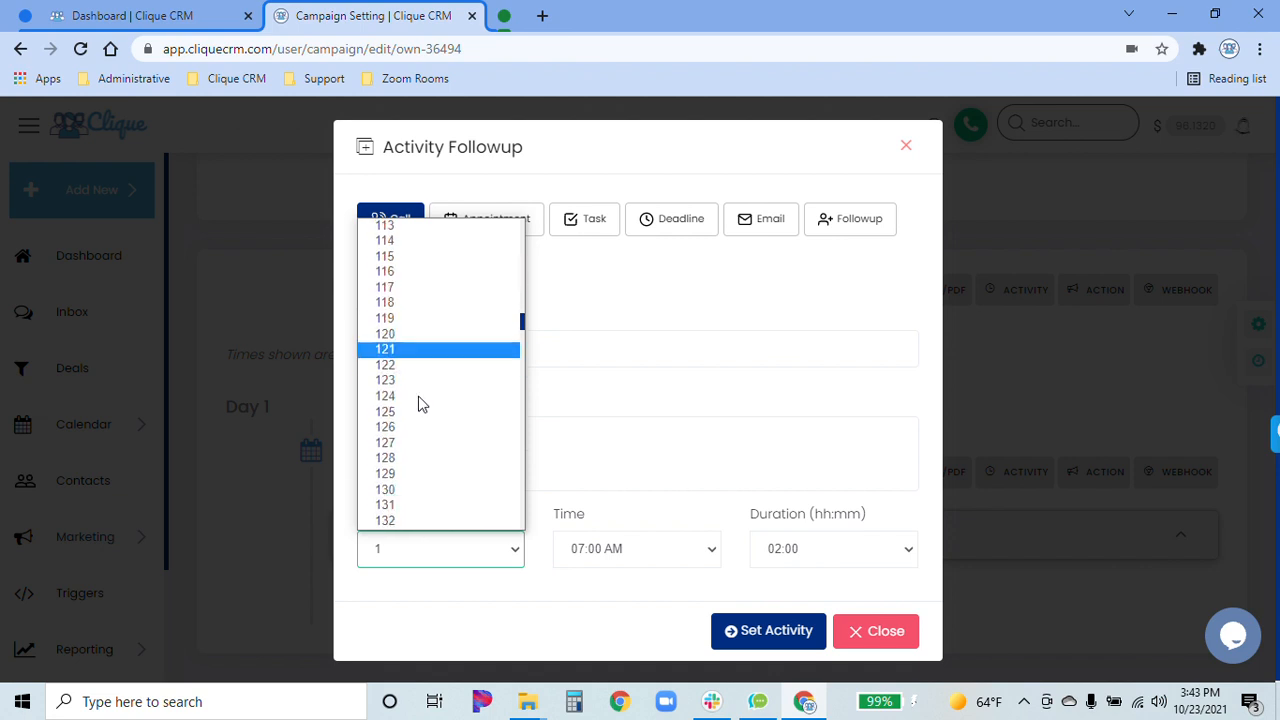
scroll(424, 400, "down", 10)
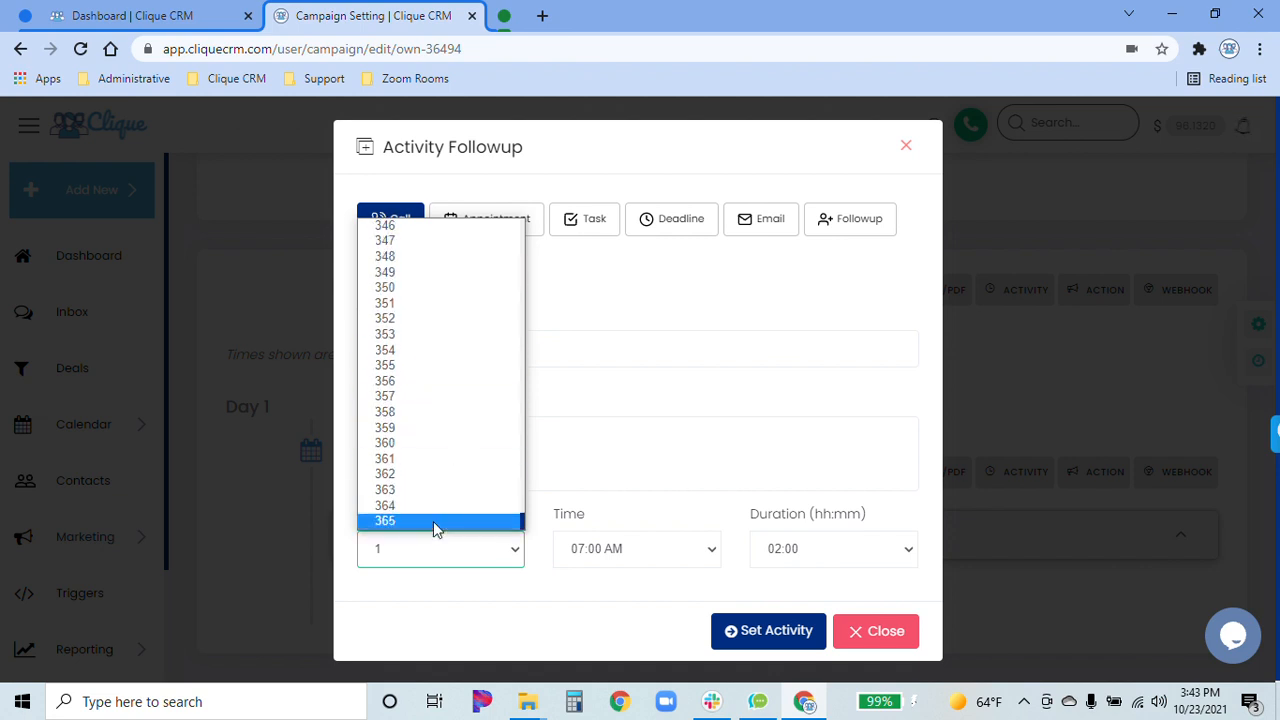
left_click(683, 354)
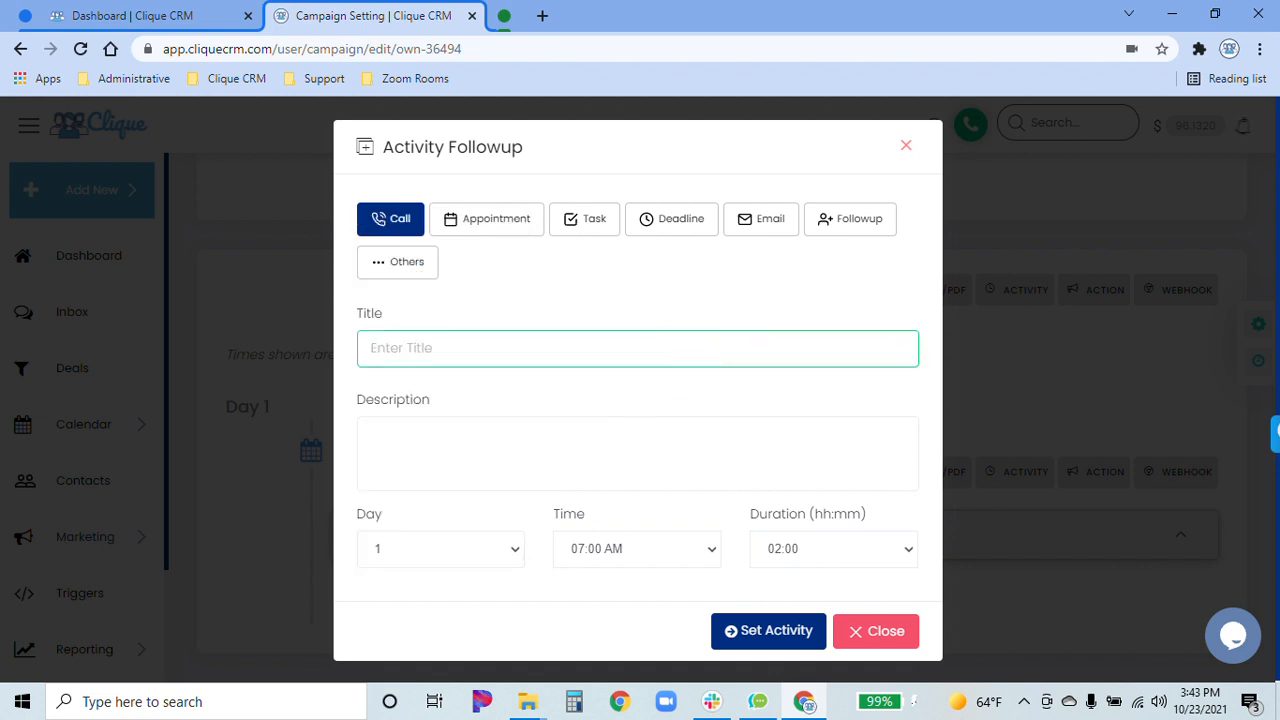
left_click(668, 292)
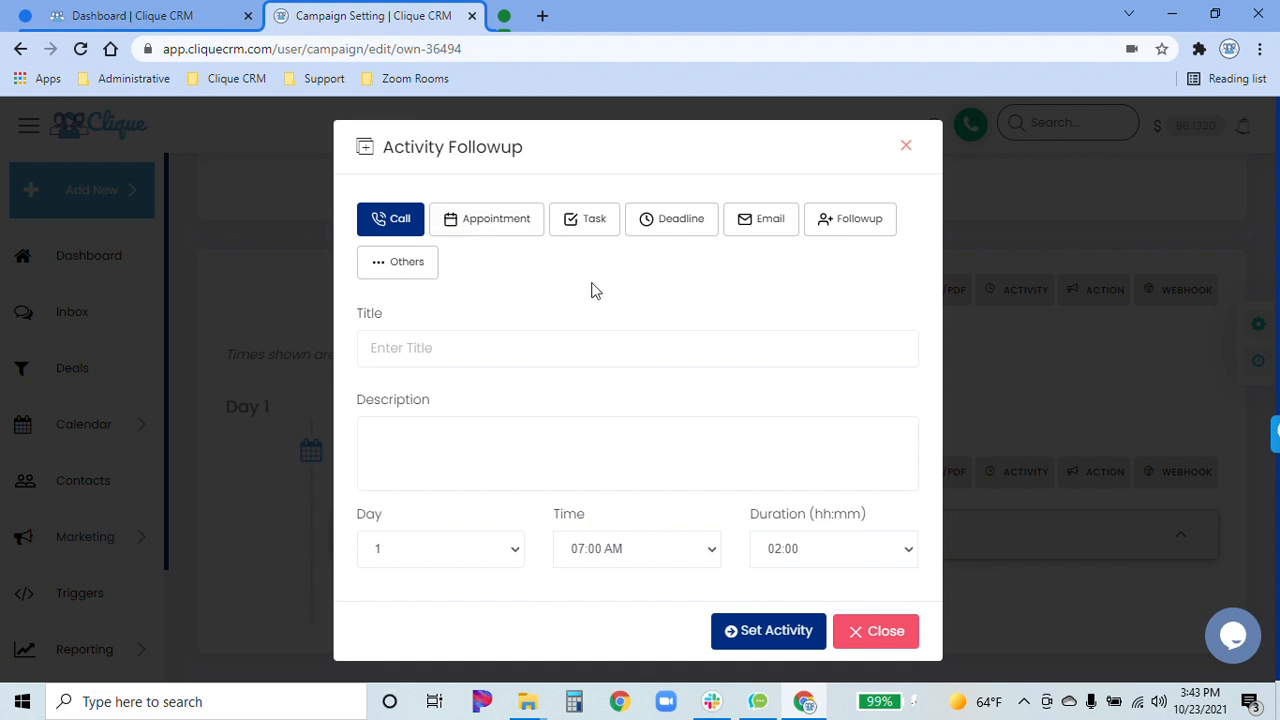
Examine the activity followup's Task and Call types, day choices and description field, and close it without saving
left_click(590, 226)
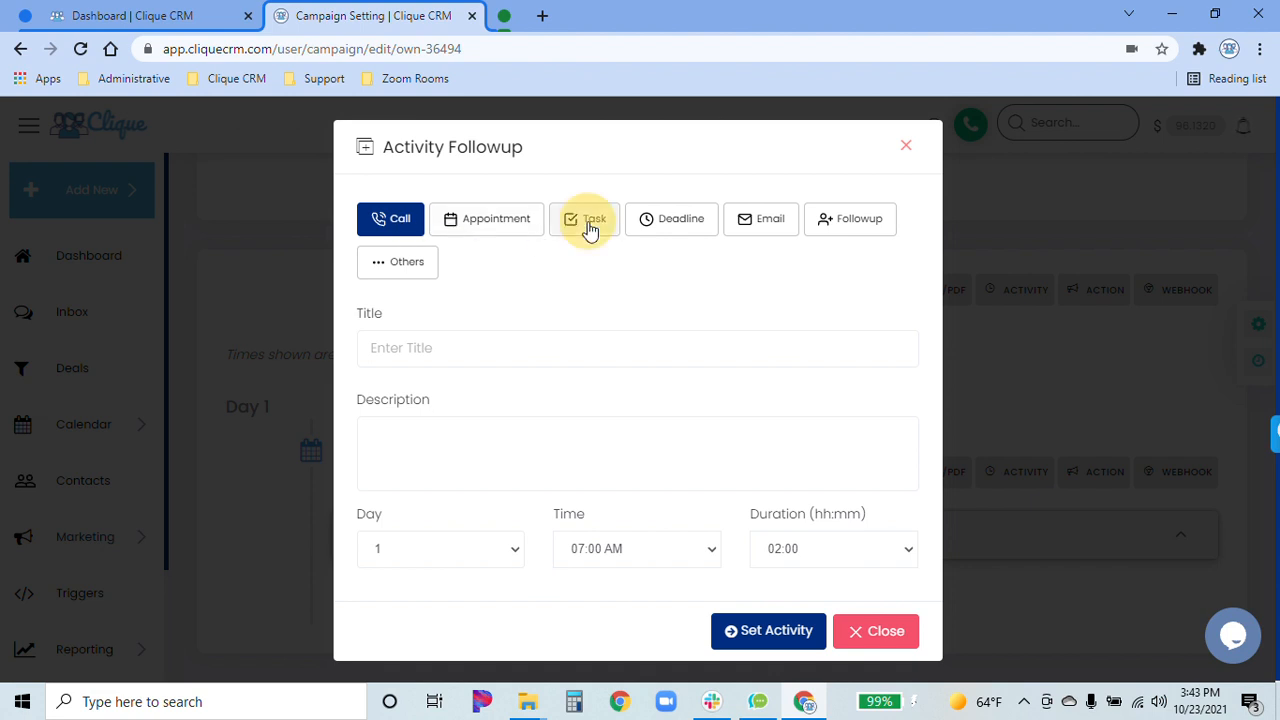
left_click(388, 224)
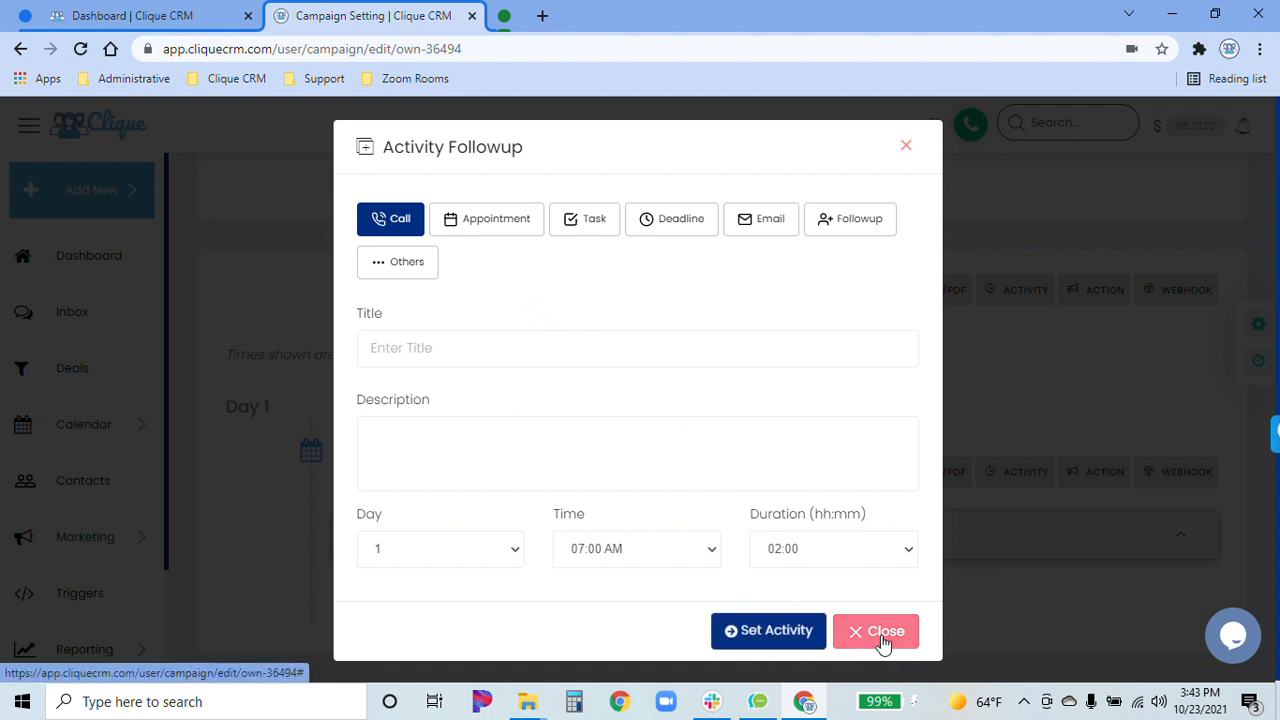
left_click(464, 555)
scroll(445, 418, "down", 20)
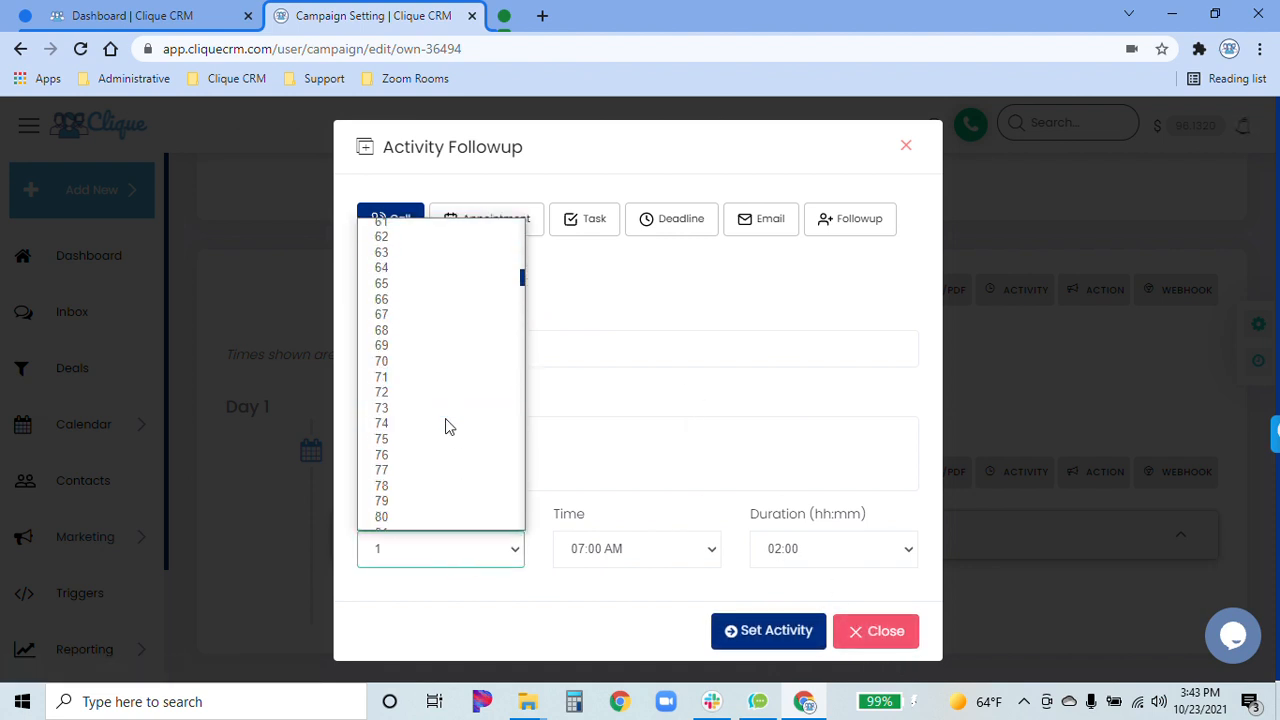
scroll(445, 420, "up", 20)
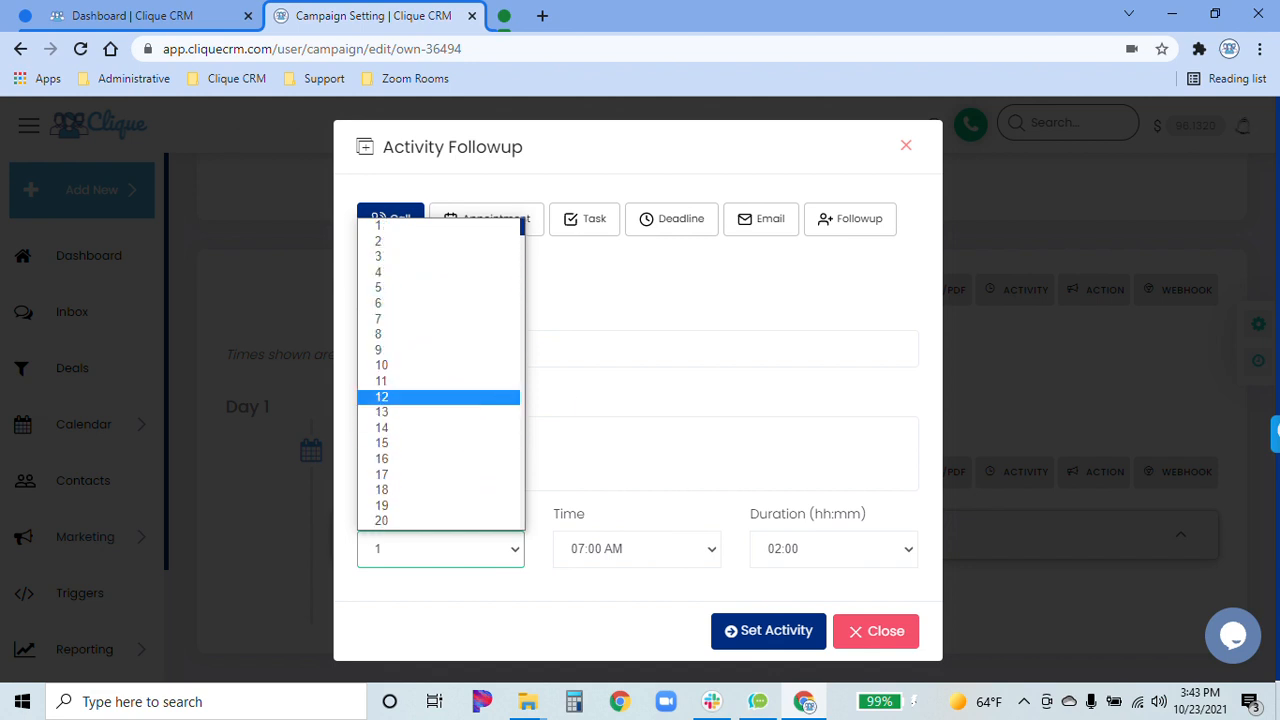
left_click(823, 451)
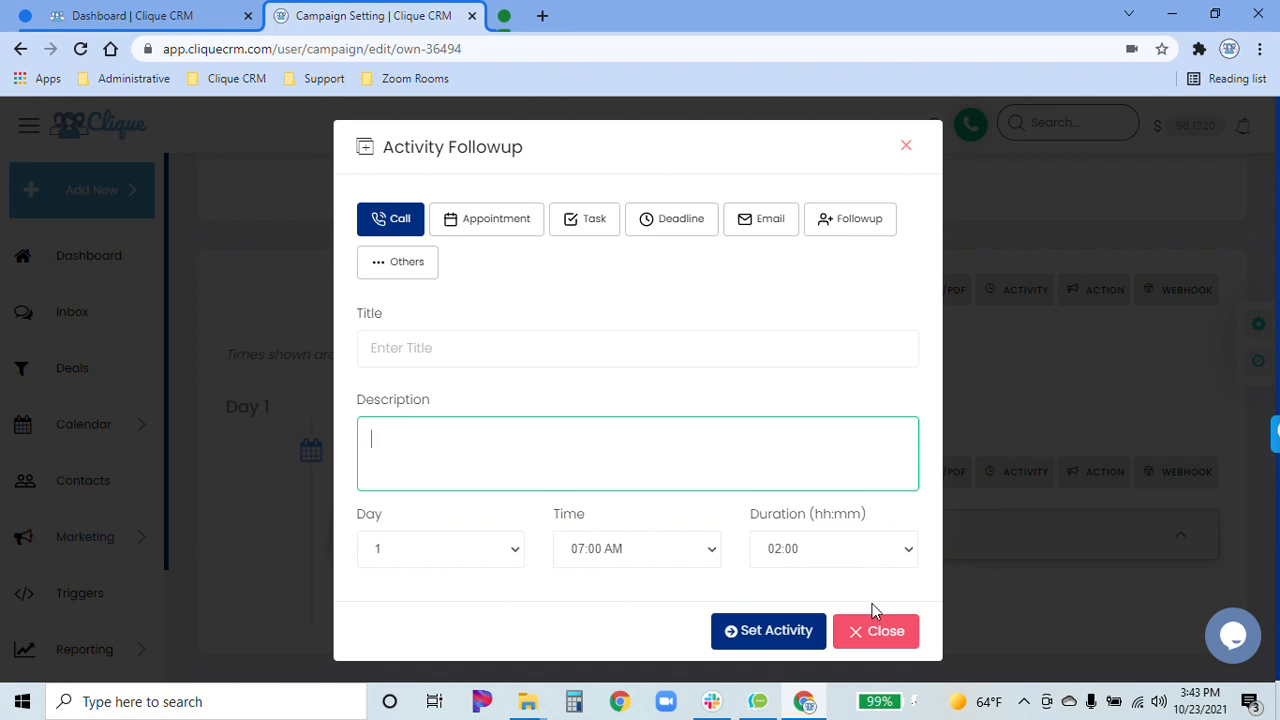
left_click(875, 630)
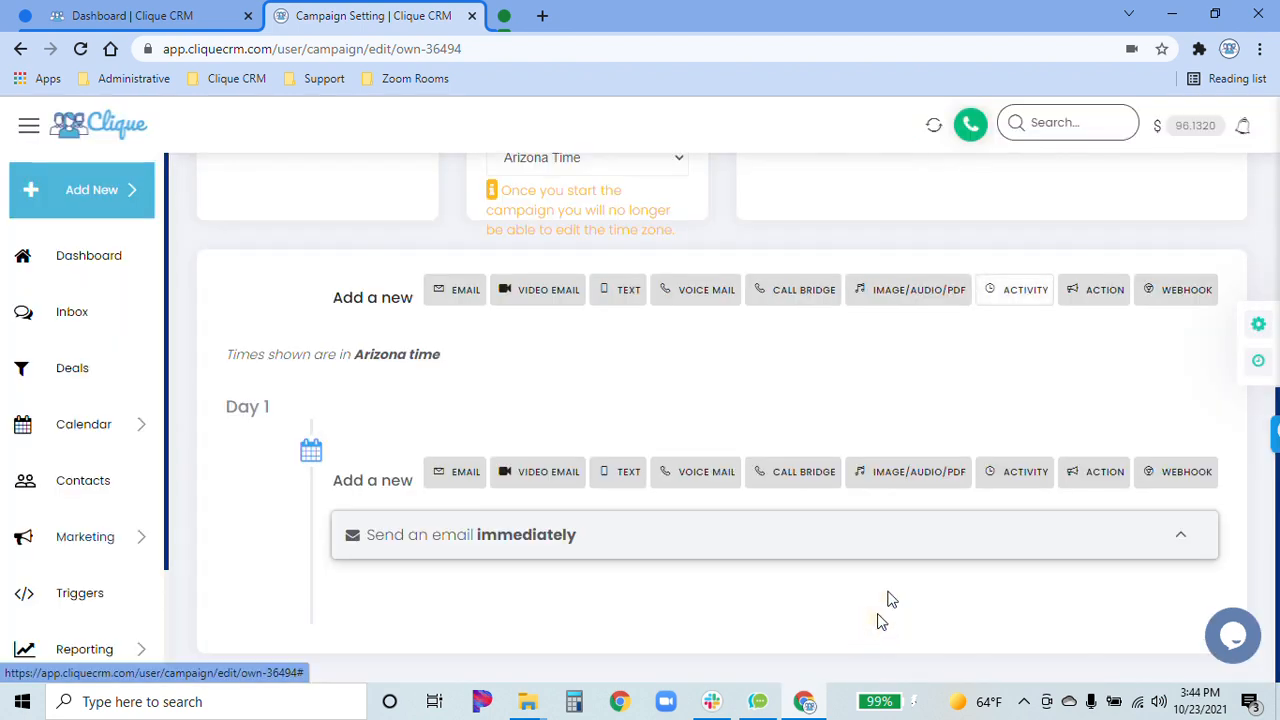
Try an action followup that moves contacts to the Aged Leads PL (Insurance) campaign on a later day, and close it without saving
left_click(1098, 290)
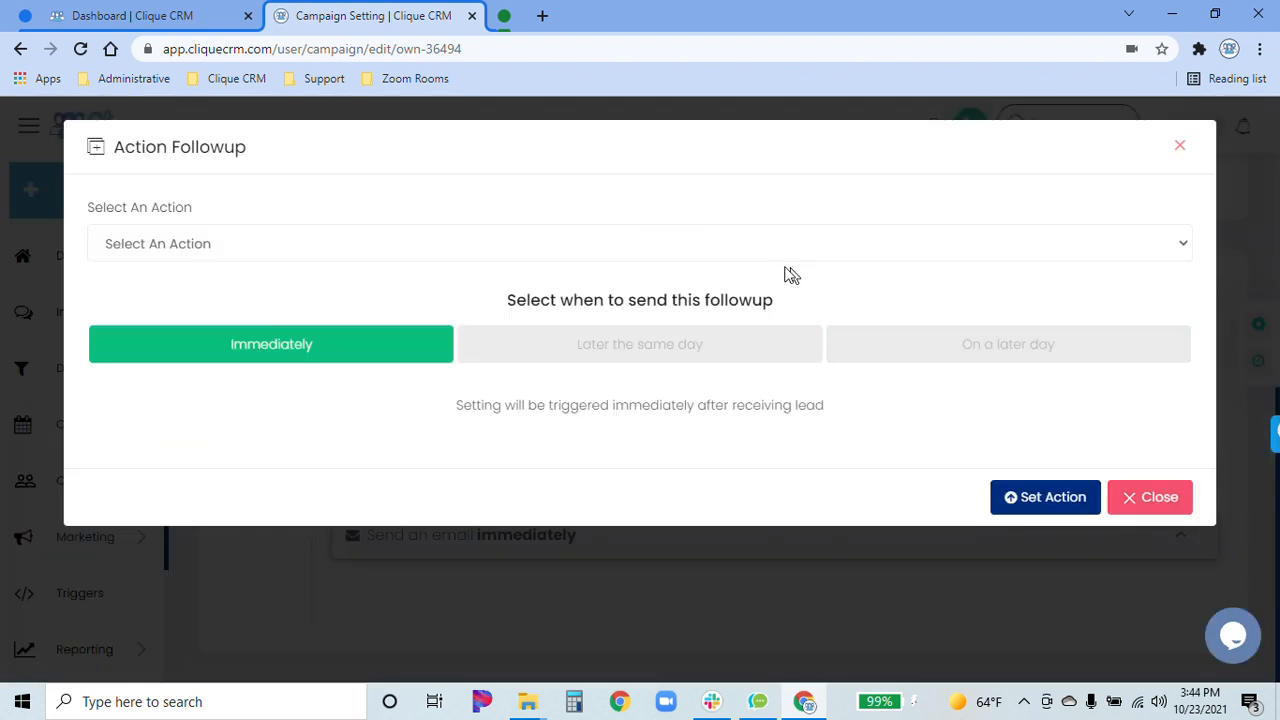
left_click(600, 246)
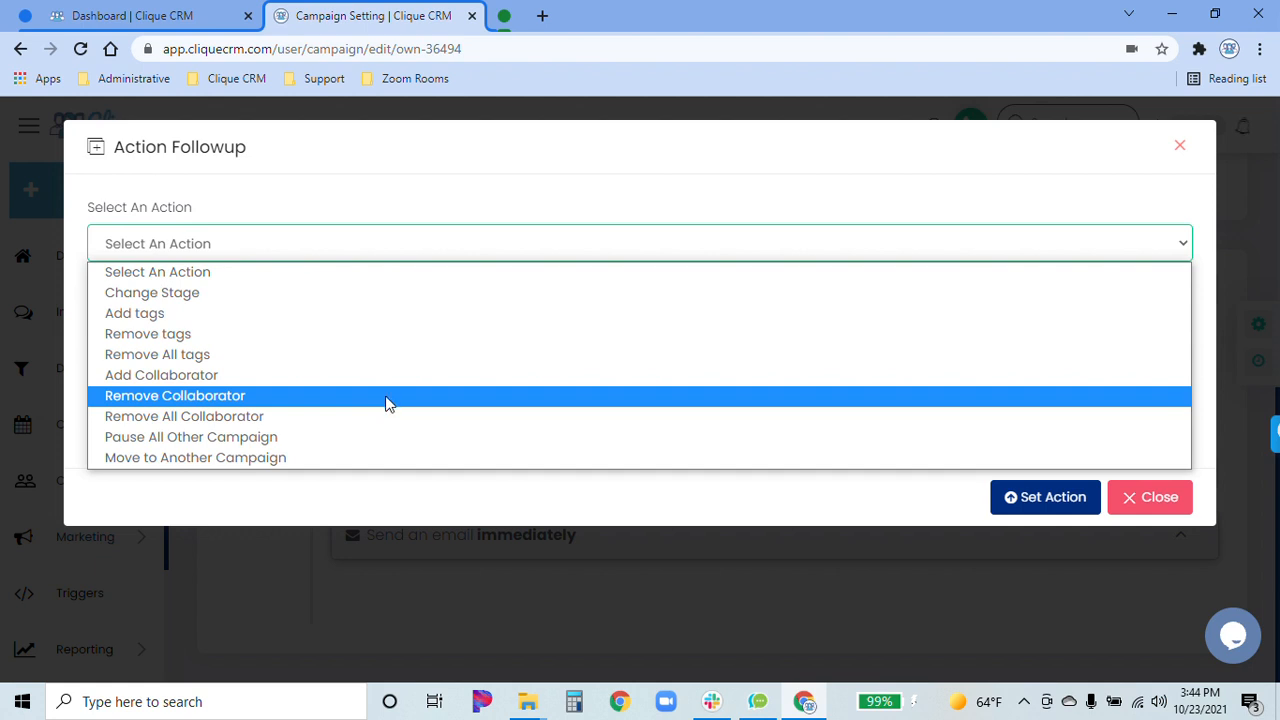
left_click(398, 460)
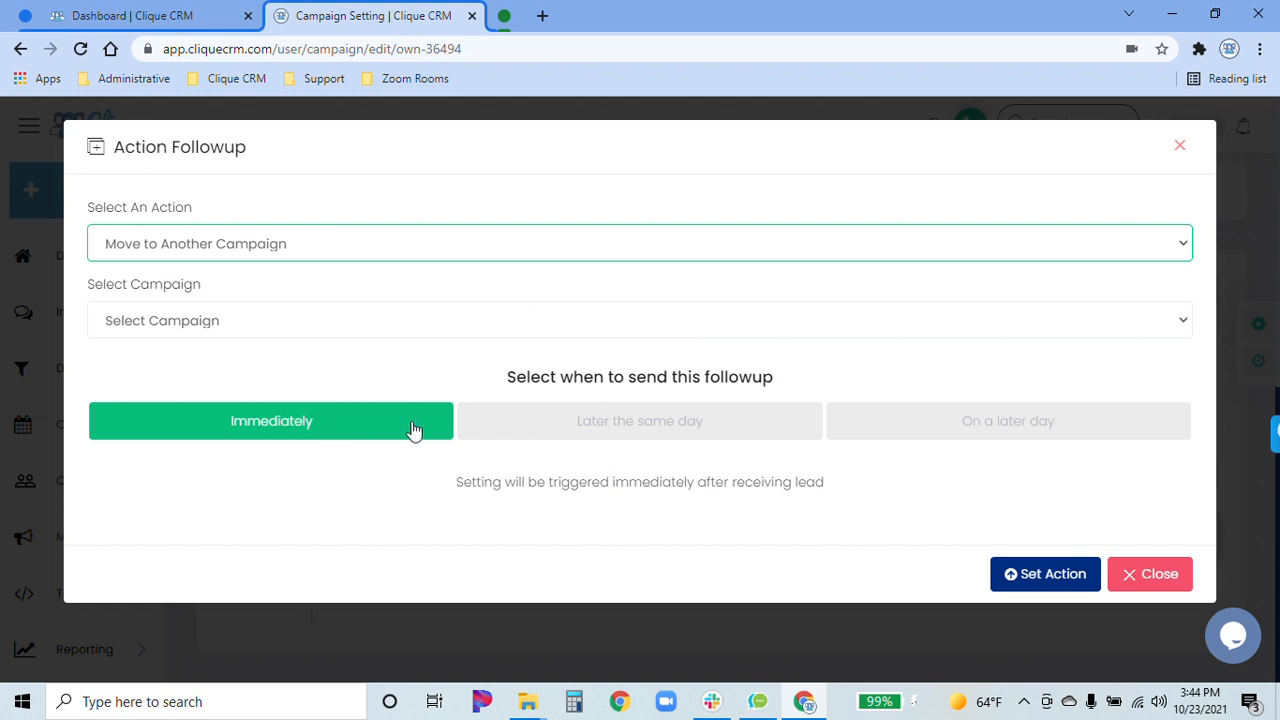
left_click(654, 421)
left_click(926, 437)
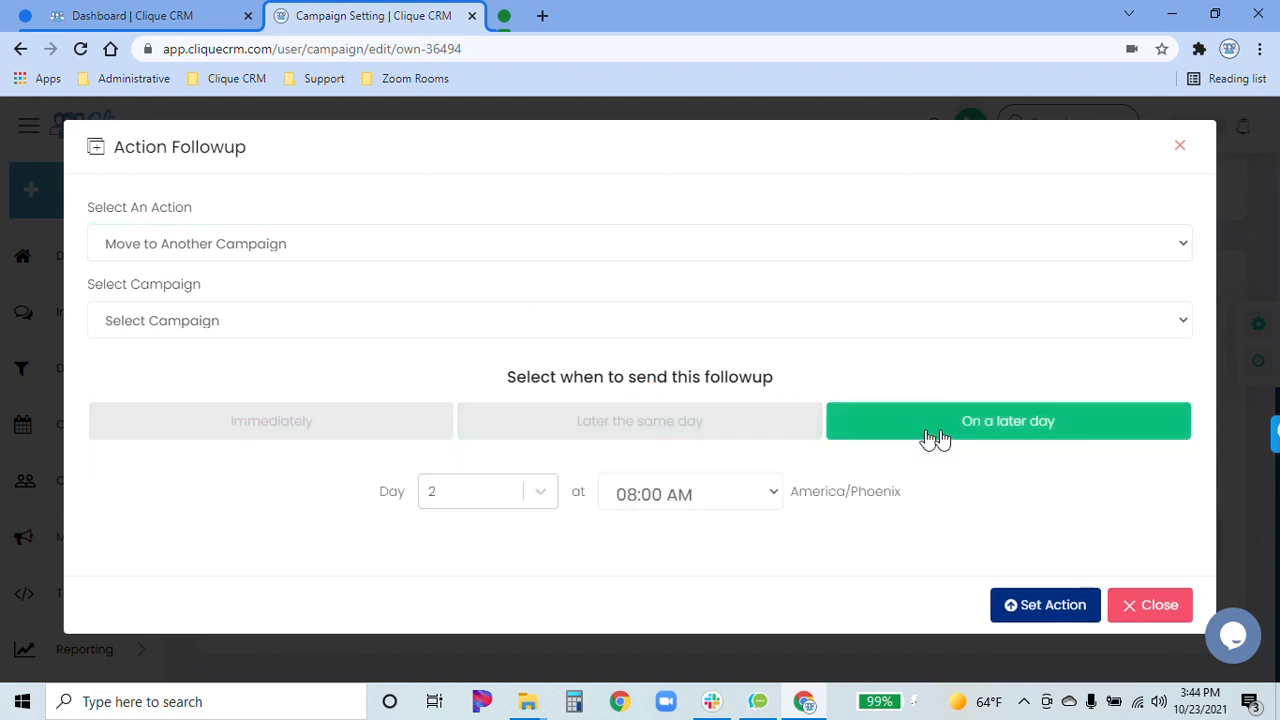
left_click(388, 326)
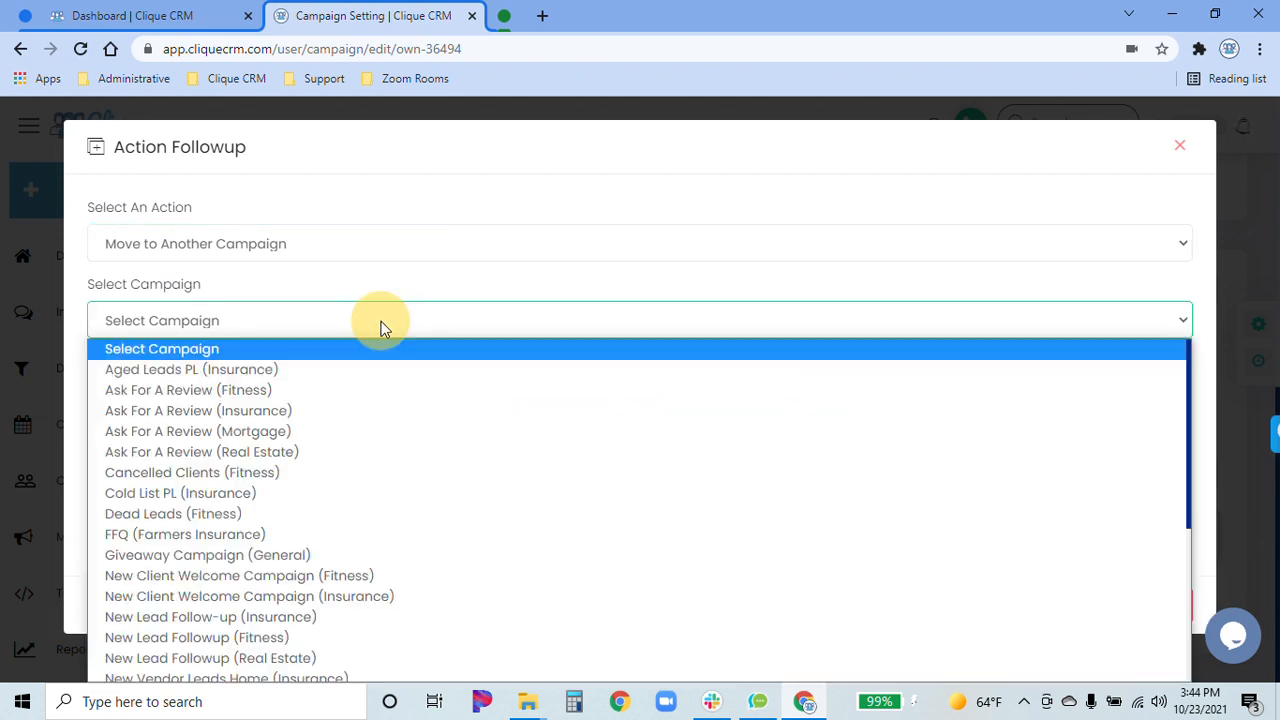
left_click(352, 370)
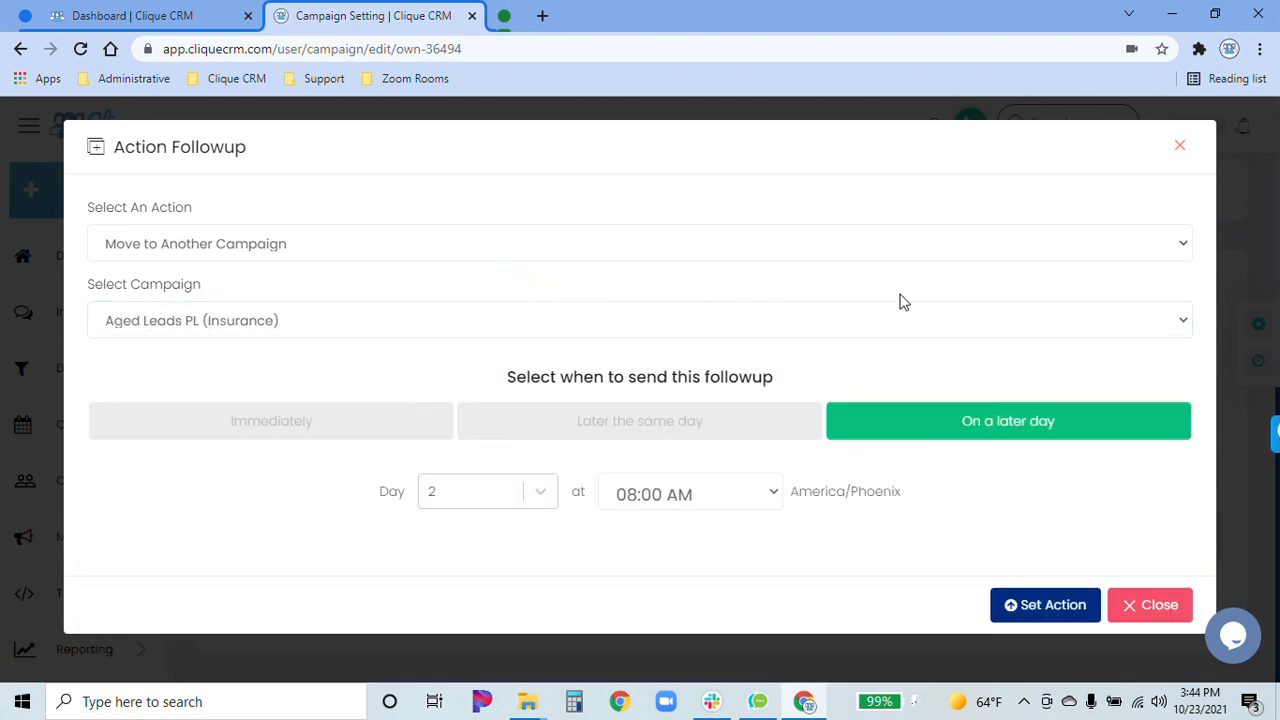
left_click(1131, 618)
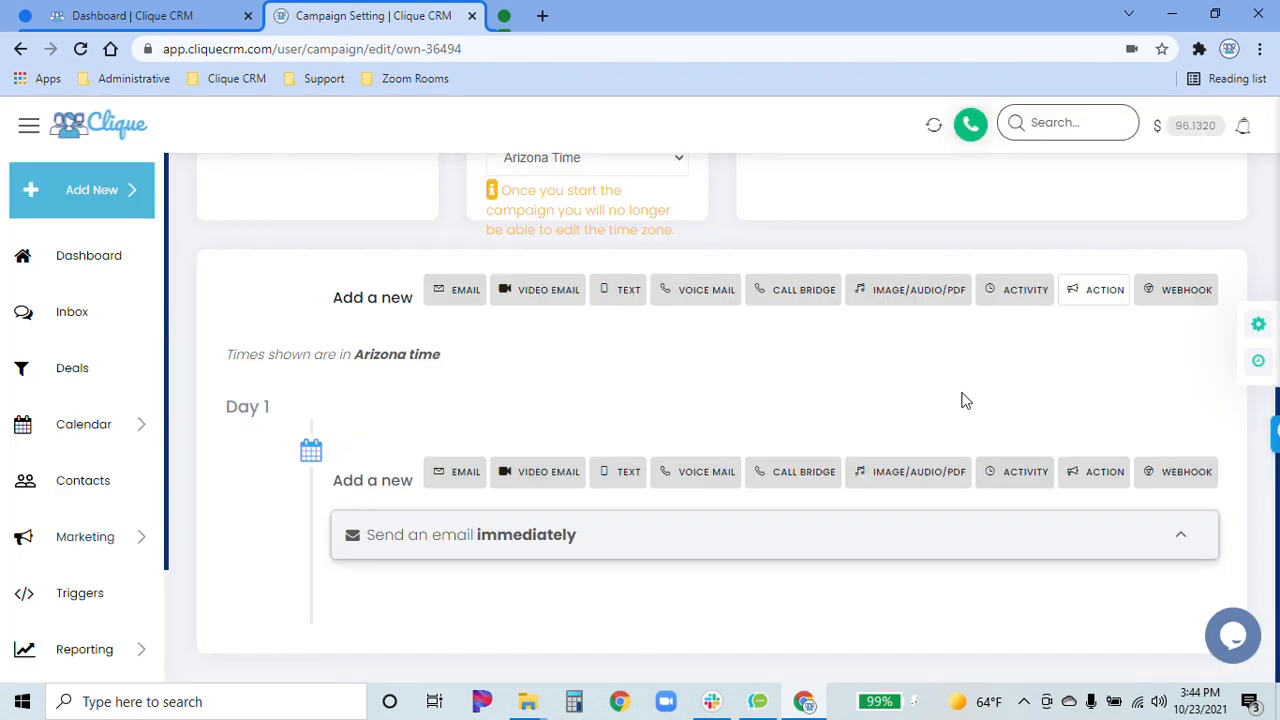
Examine a new webhook followup's sample JSON data and send timing options, and close it without saving
left_click(1180, 291)
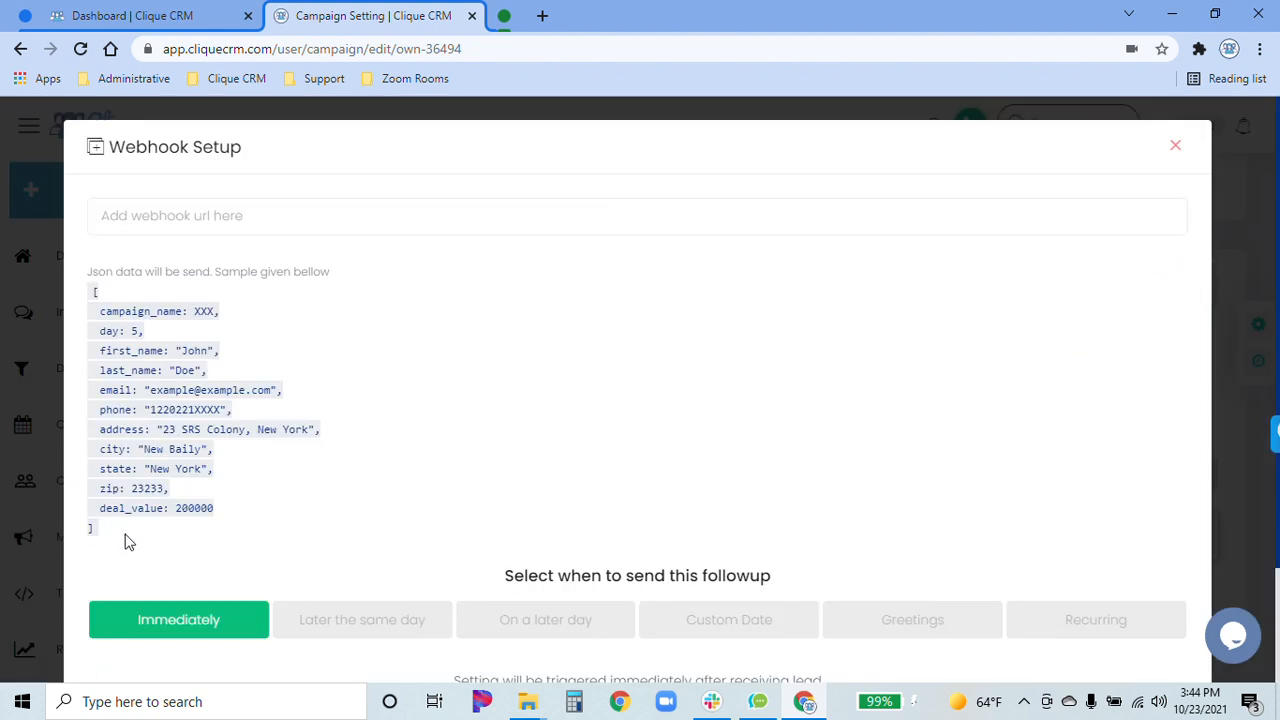
left_click_drag(128, 540, 92, 289)
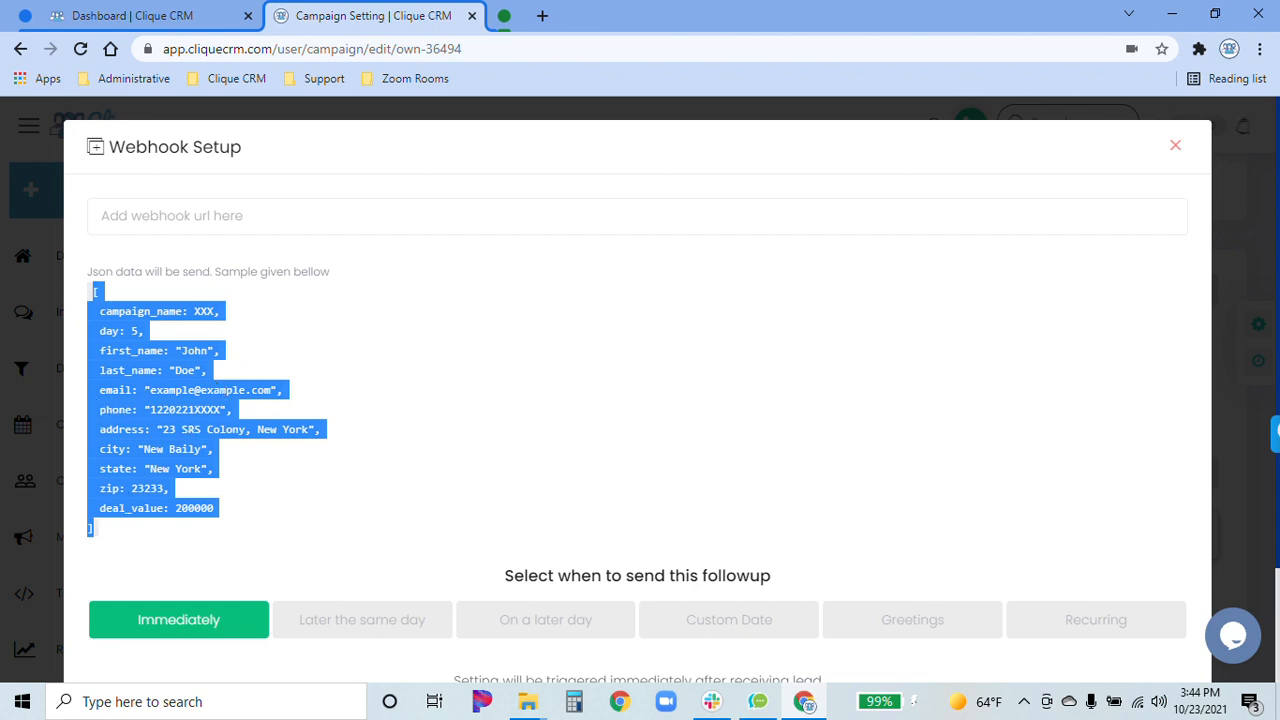
left_click(351, 457)
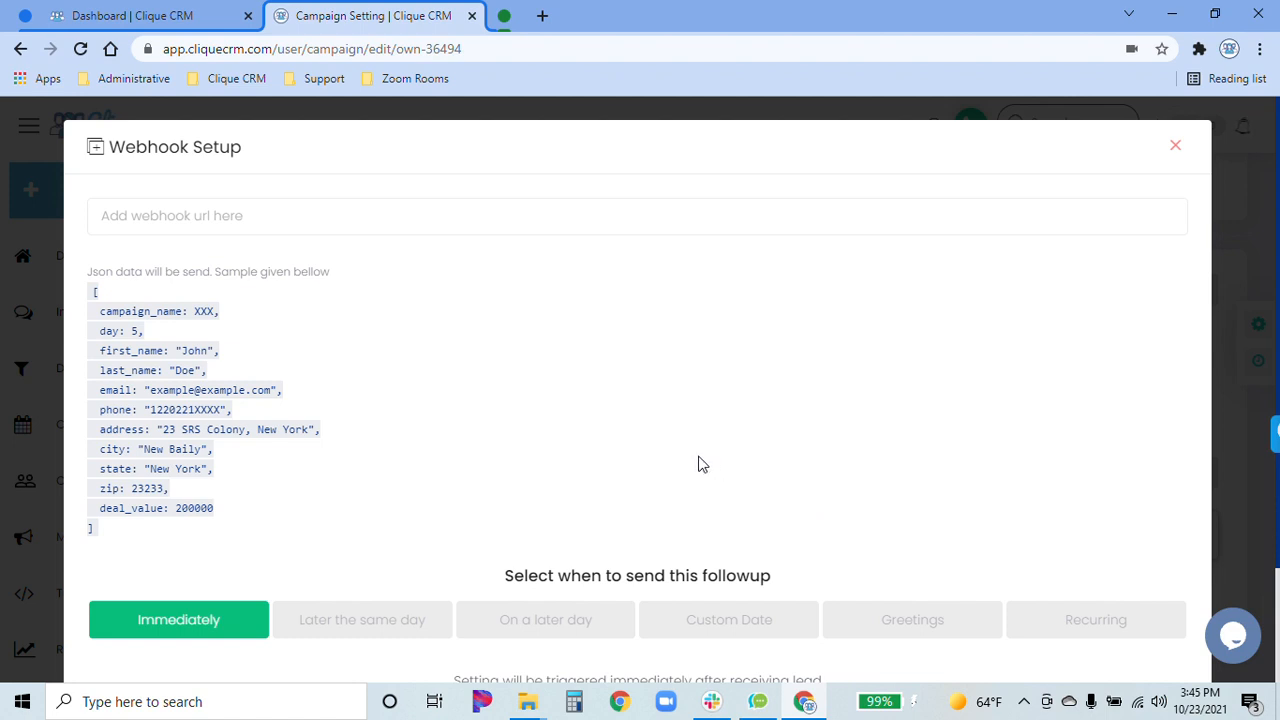
left_click_drag(125, 535, 95, 288)
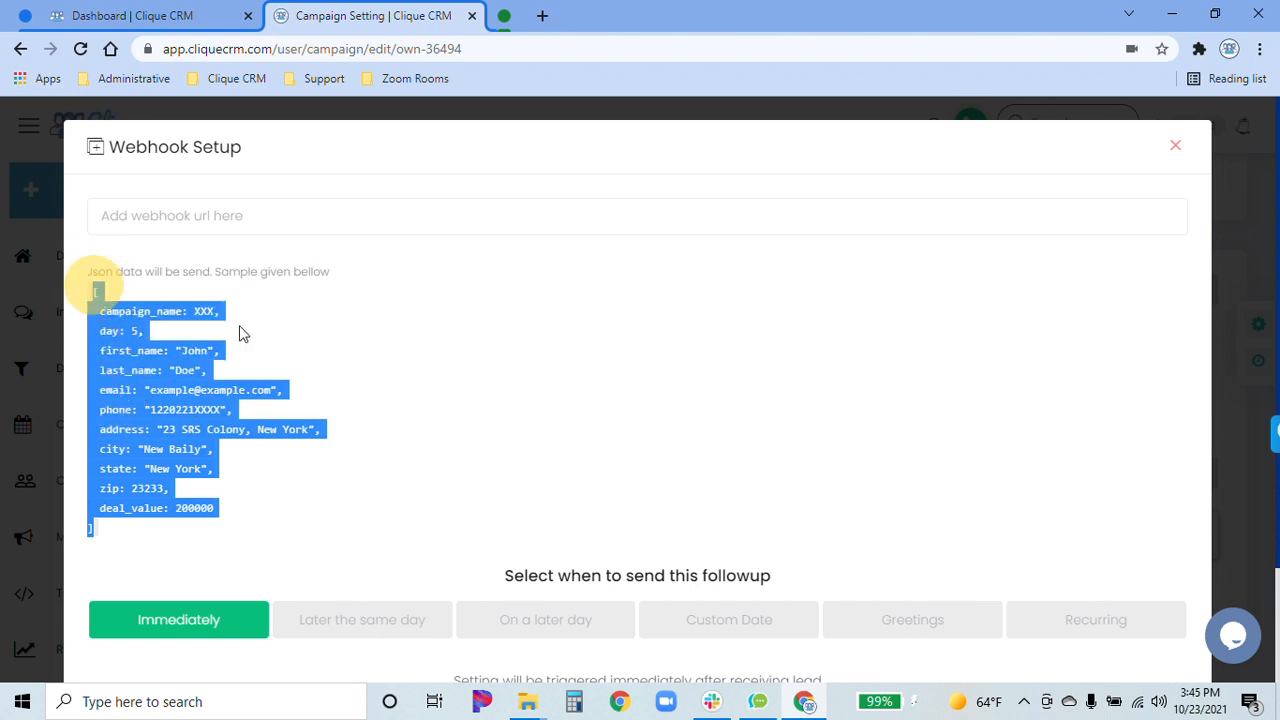
left_click(435, 347)
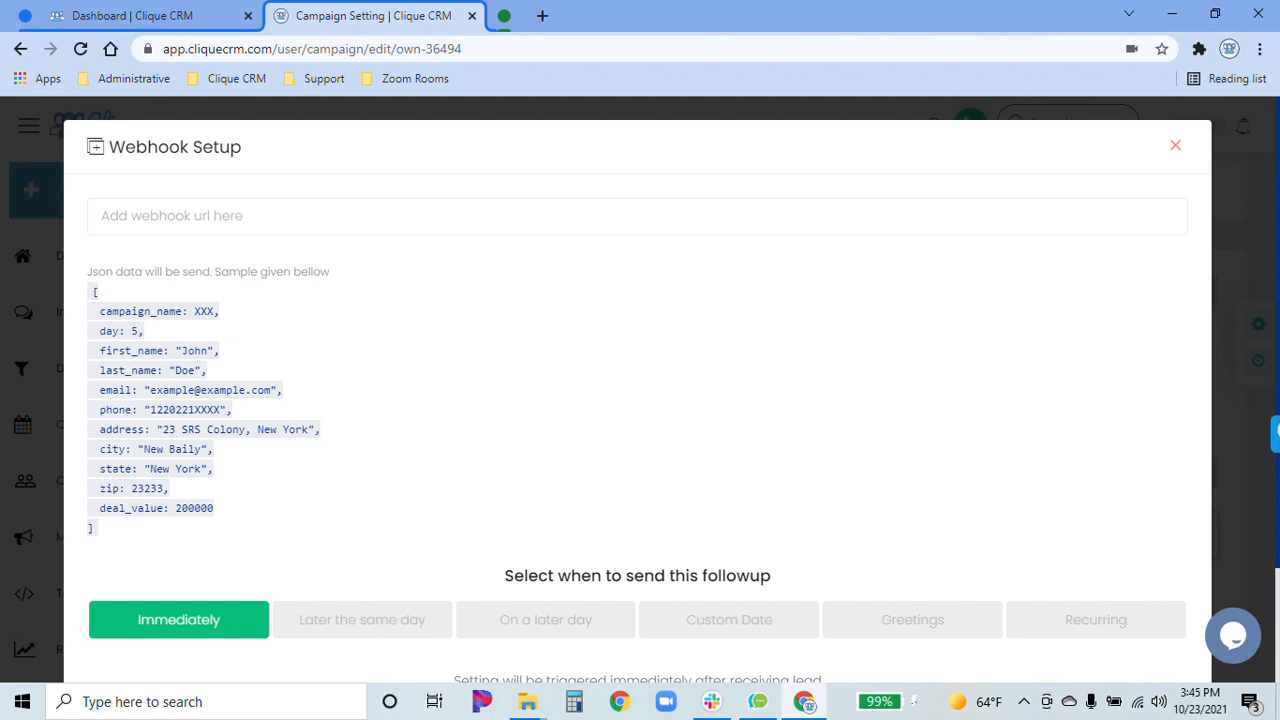
scroll(533, 318, "down", 1)
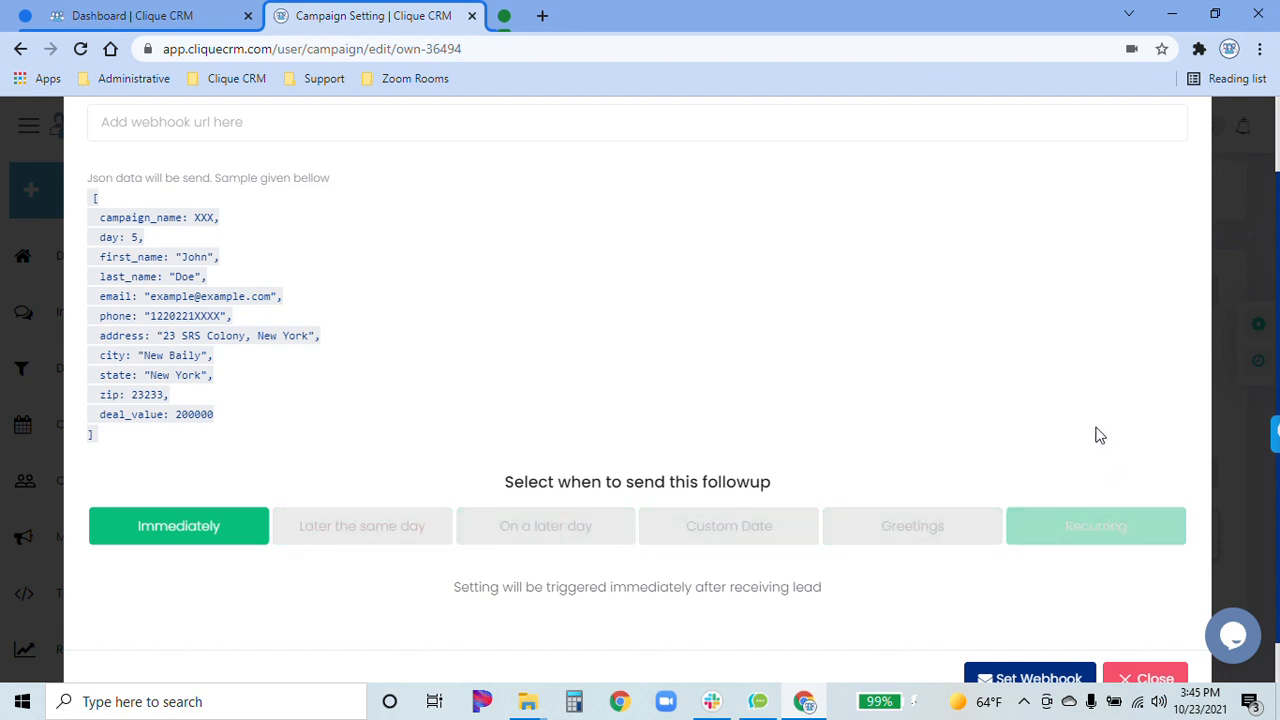
scroll(1094, 434, "down", 1)
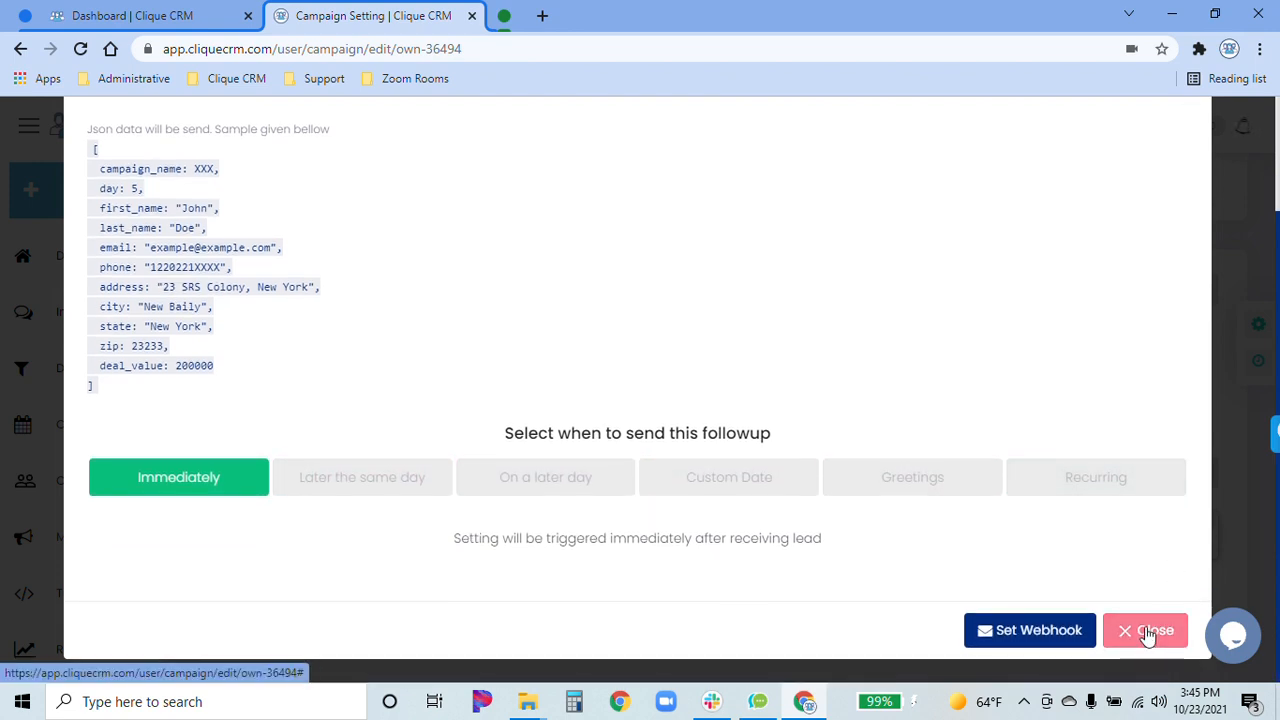
left_click(1146, 631)
scroll(895, 385, "up", 4)
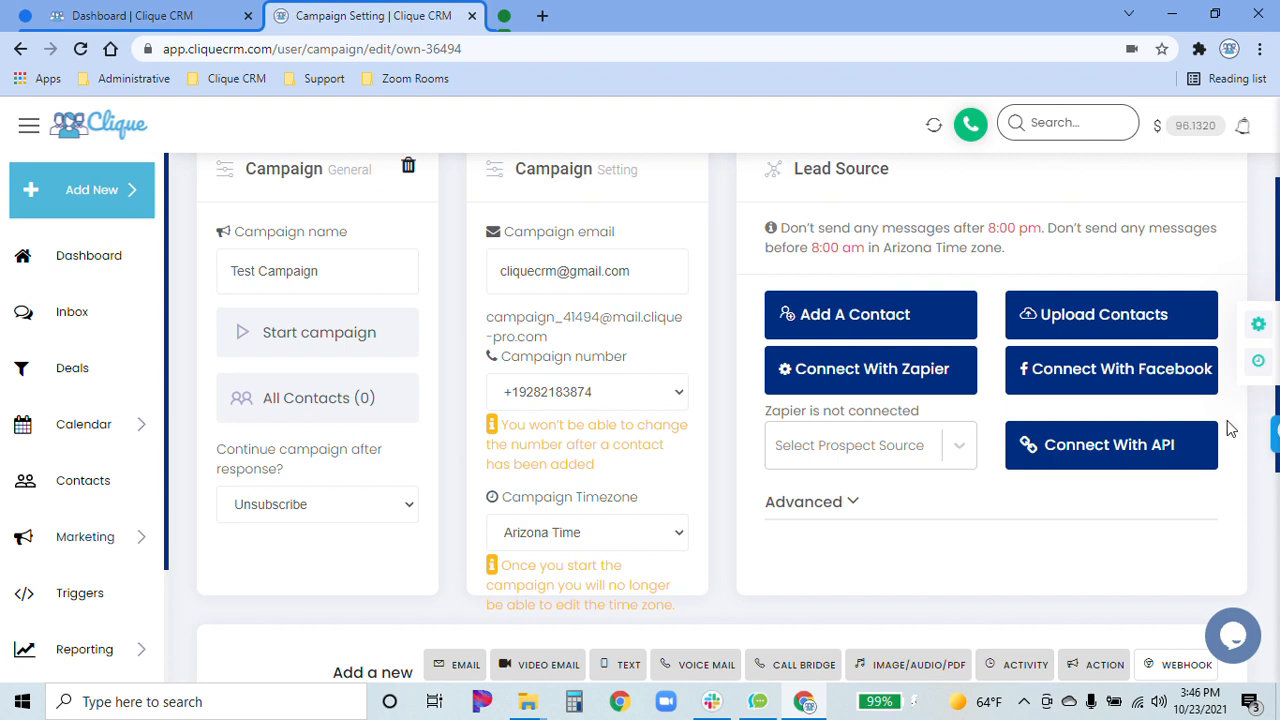
scroll(1202, 581, "down", 3)
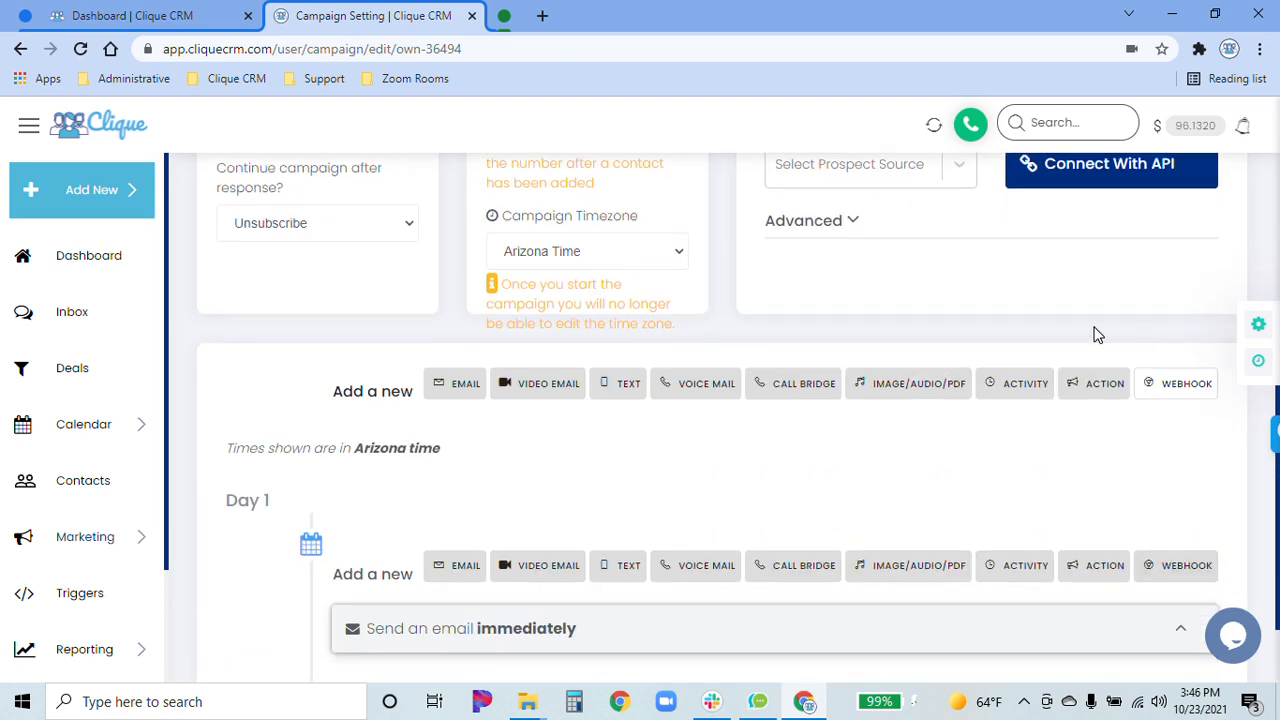
scroll(706, 509, "up", 3)
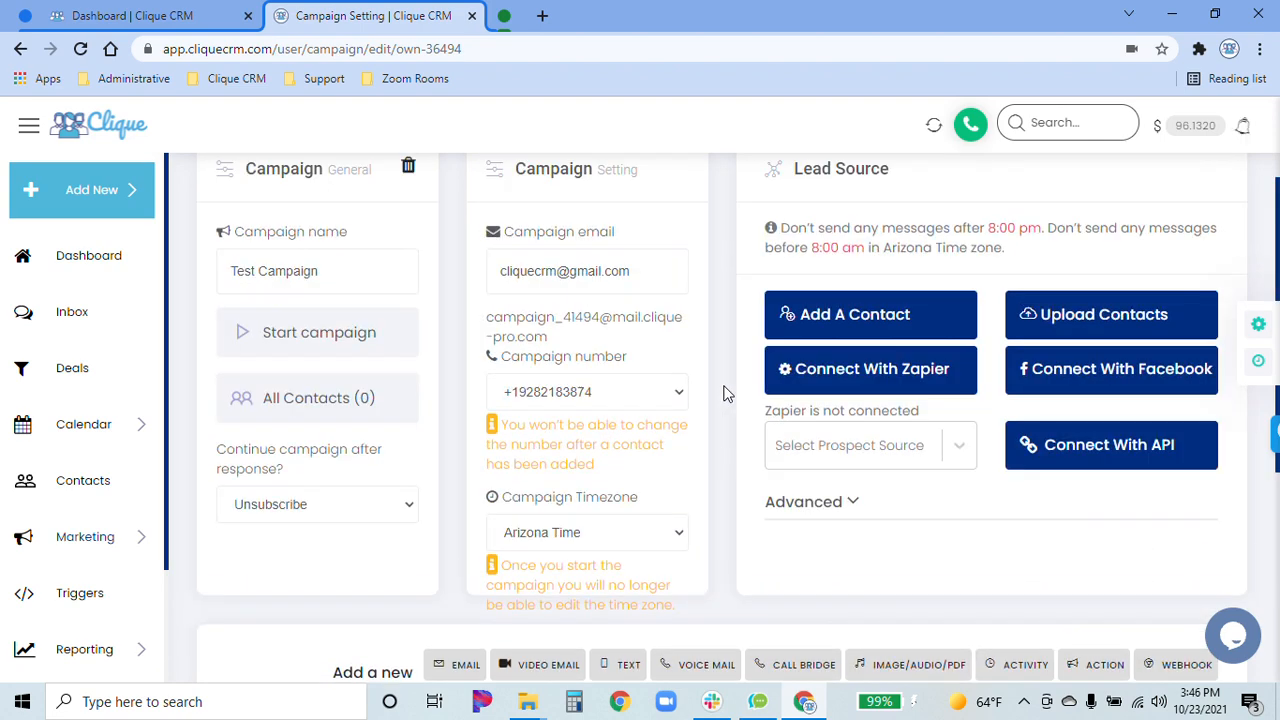